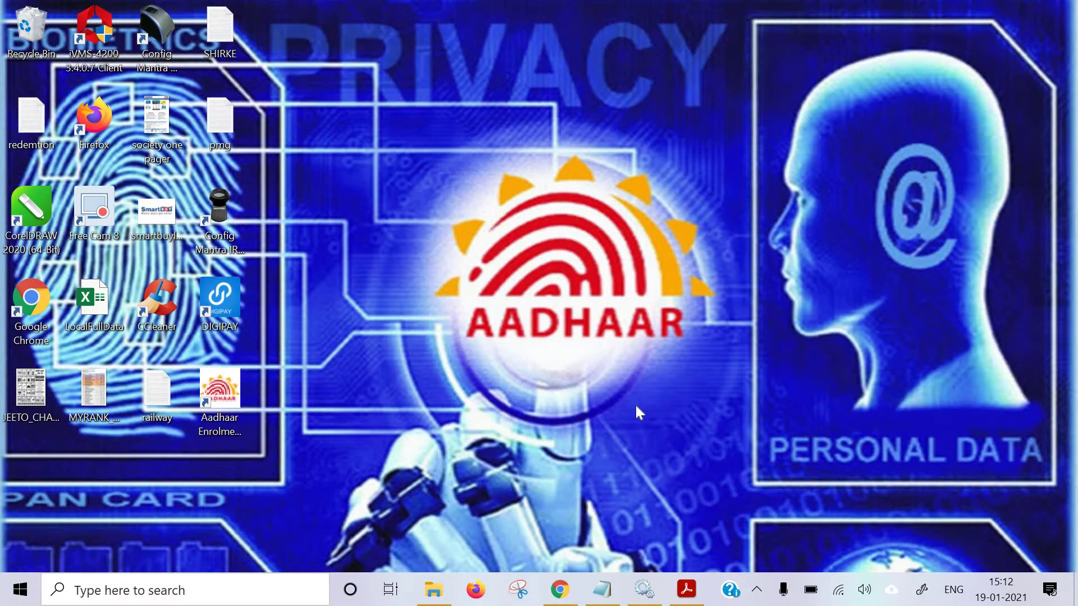
# Launch the Aadhaar Enrolment Client from its desktop shortcut
pyautogui.click(220, 393)
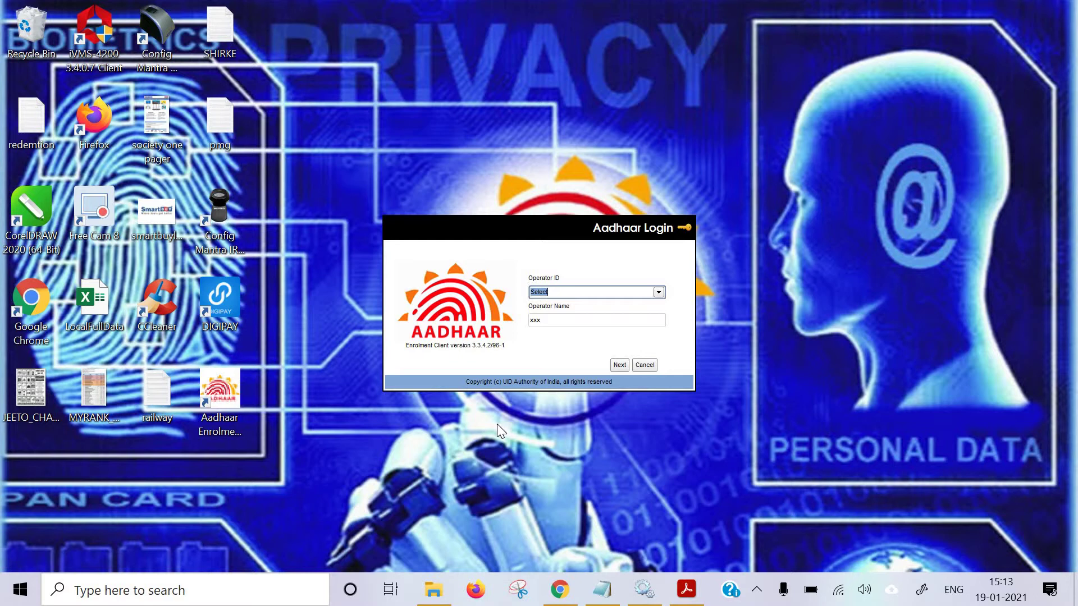
# Pick the operator's ID from the Operator ID list so the name fills in, then continue
pyautogui.click(658, 293)
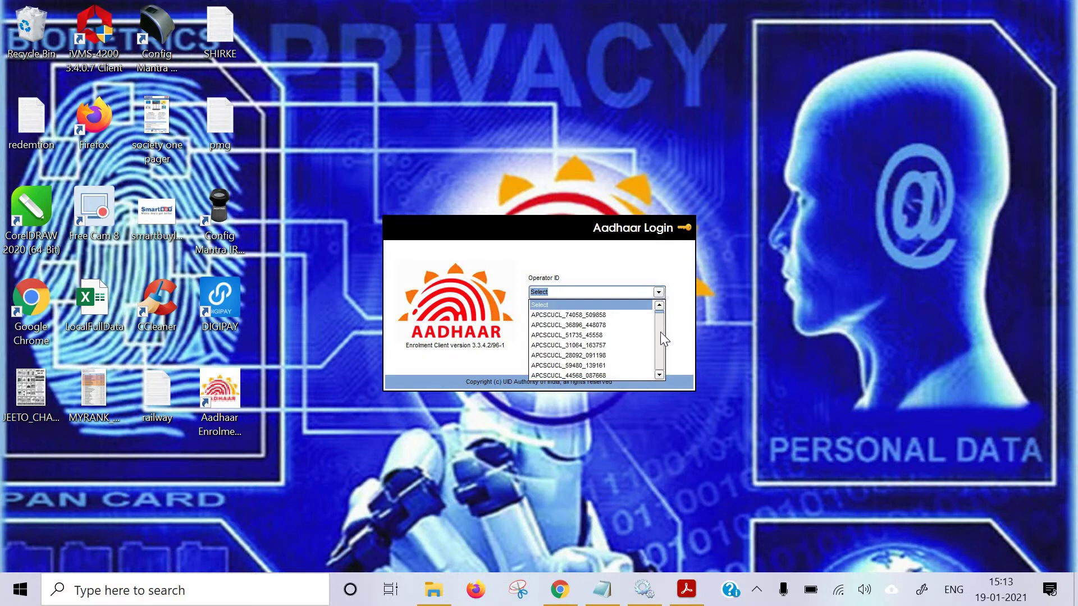
pyautogui.scroll(-5, 662, 337)
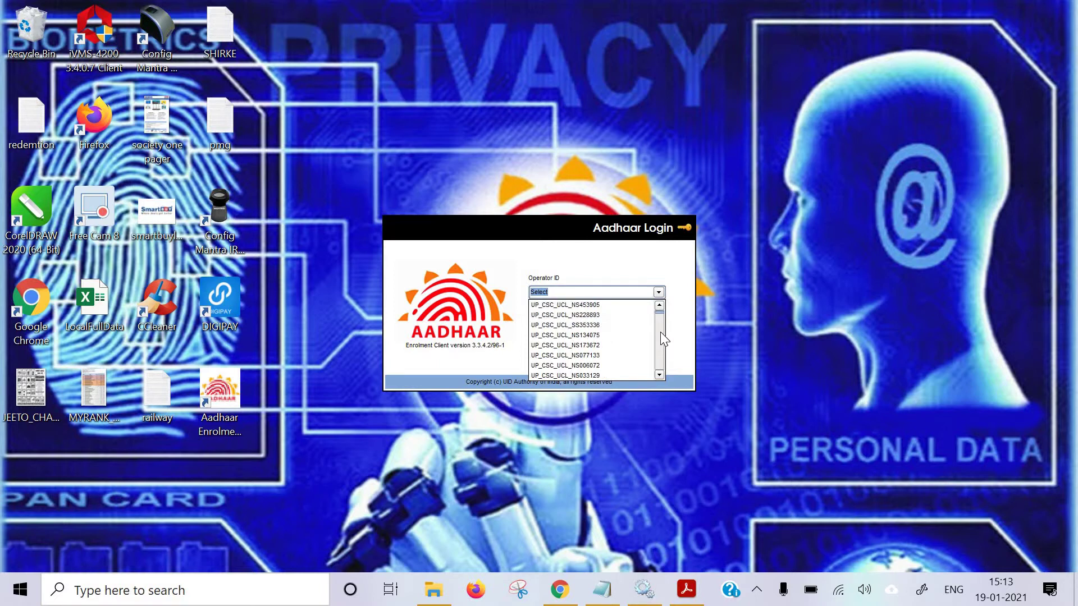
pyautogui.scroll(-5, 661, 333)
pyautogui.scroll(-3, 660, 325)
pyautogui.scroll(-6, 668, 354)
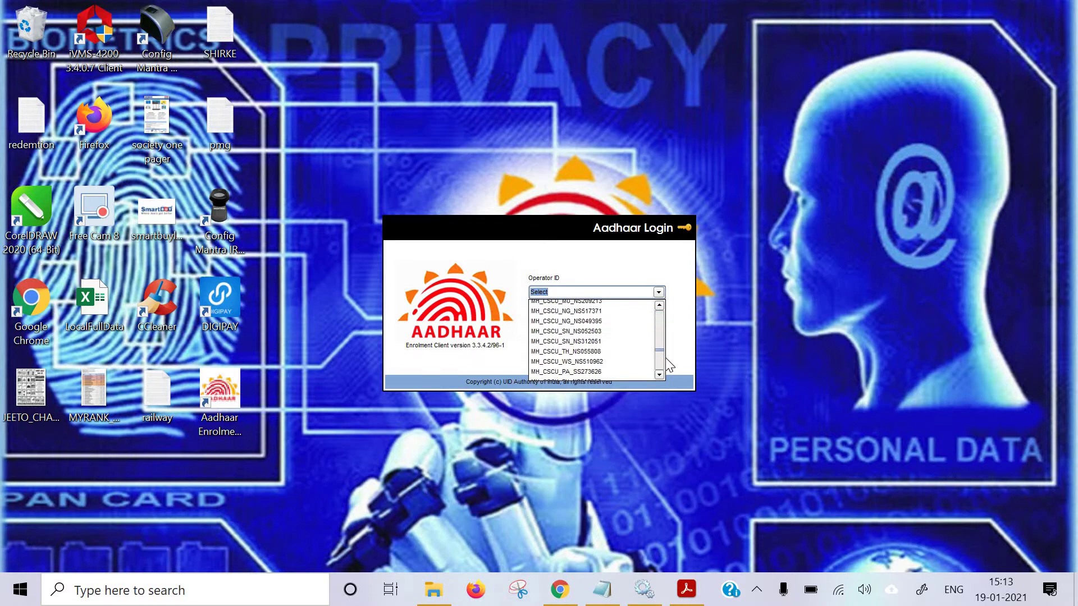
pyautogui.scroll(-8, 665, 358)
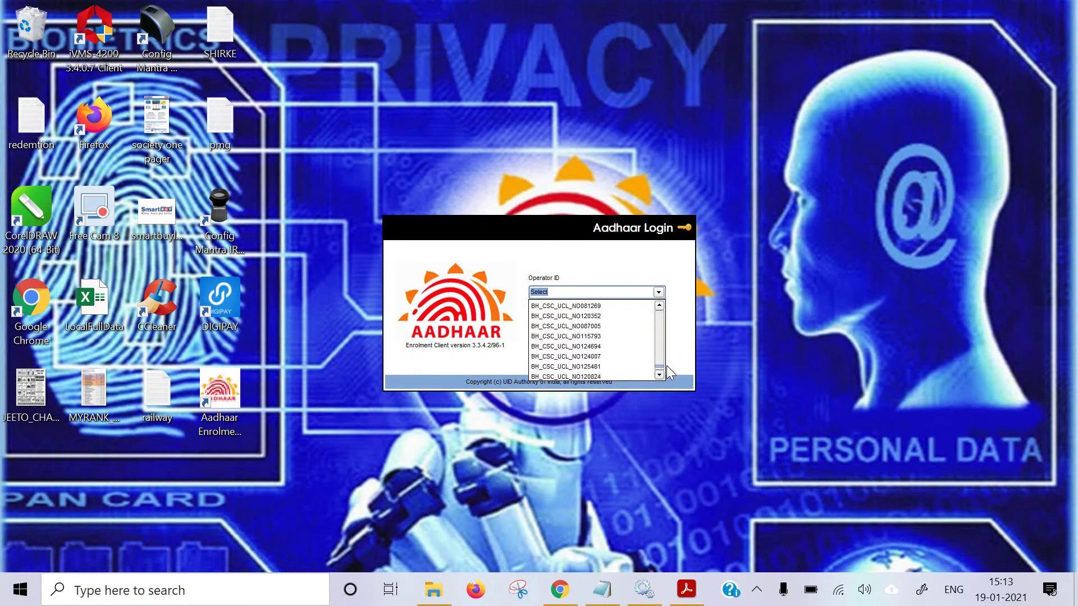
pyautogui.scroll(-3, 666, 365)
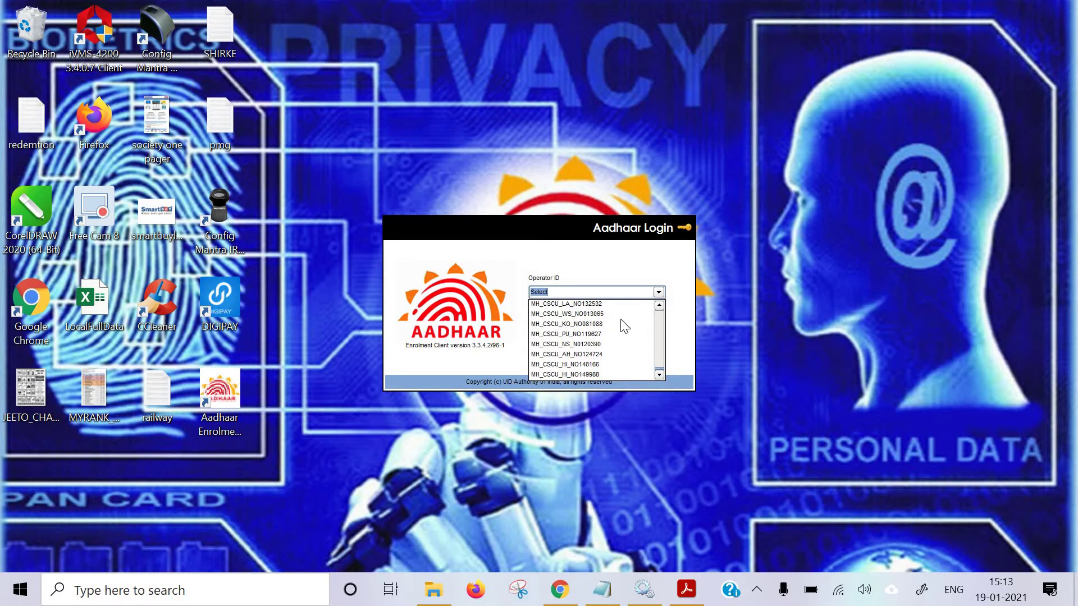
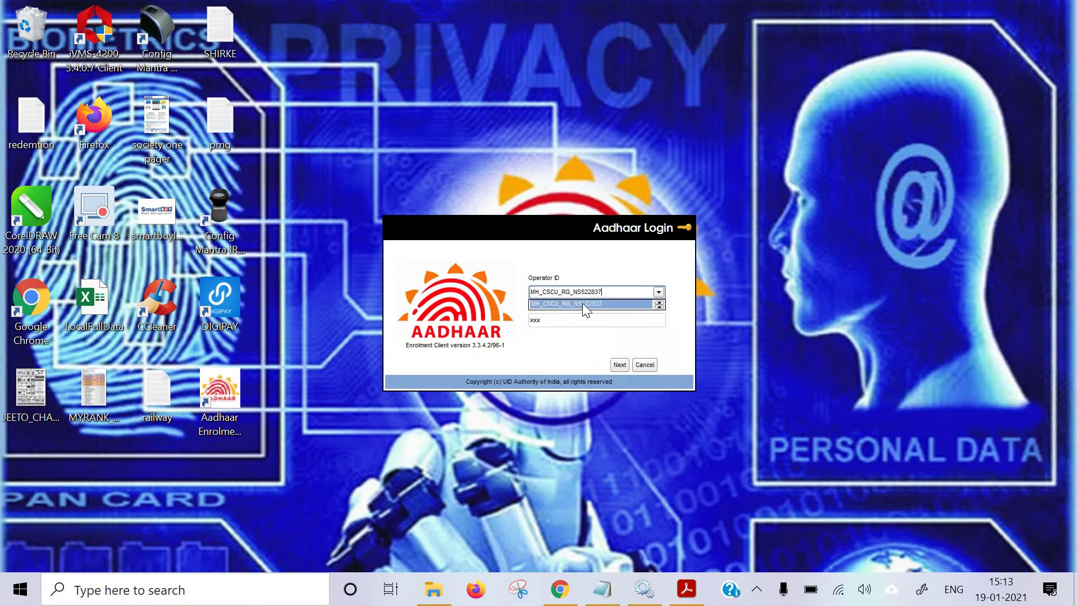
pyautogui.click(585, 308)
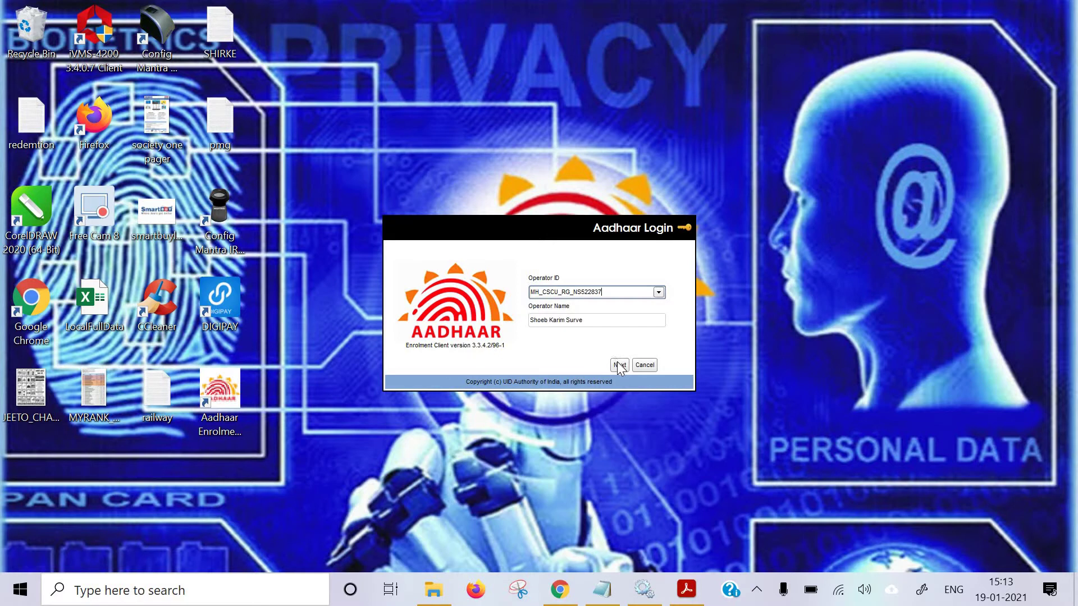
pyautogui.click(619, 366)
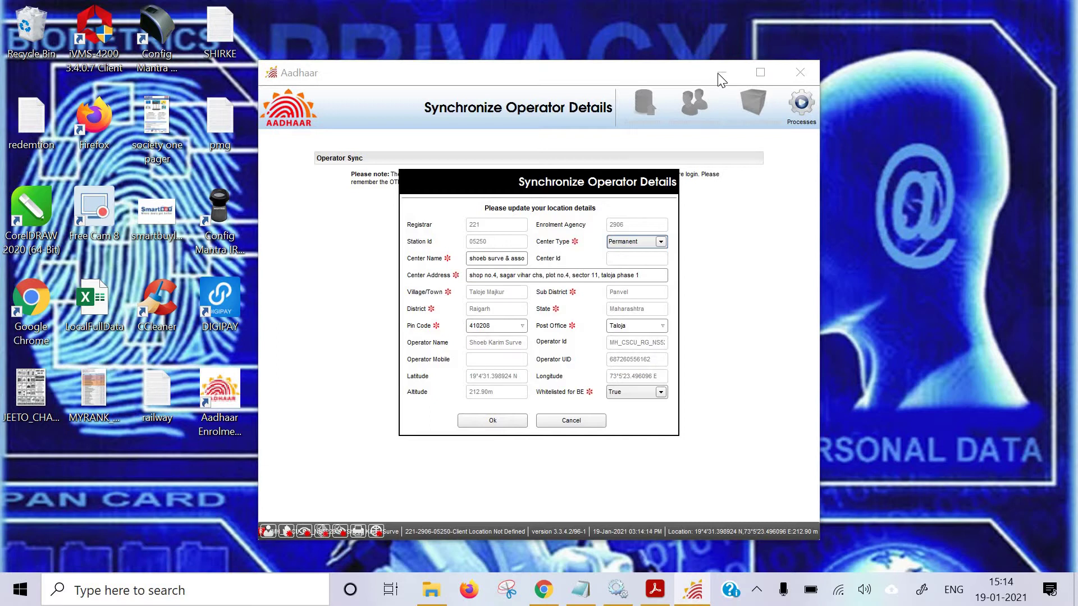
# Cancel the Synchronize Operator Details location form without saving
pyautogui.click(577, 430)
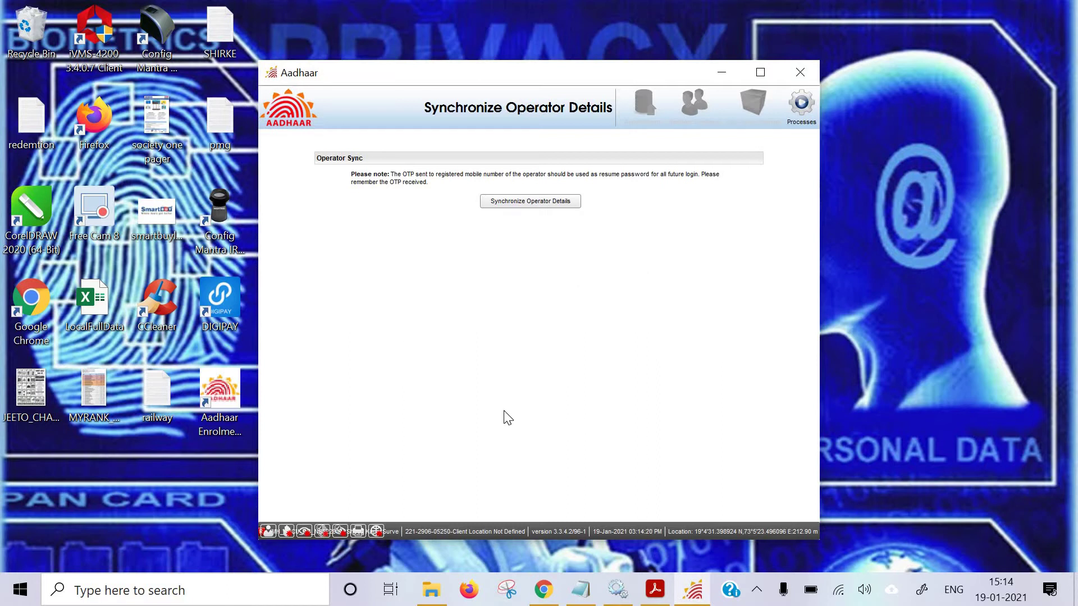
# Maximize the Aadhaar client's Synchronize Operator Details window
pyautogui.doubleClick(575, 79)
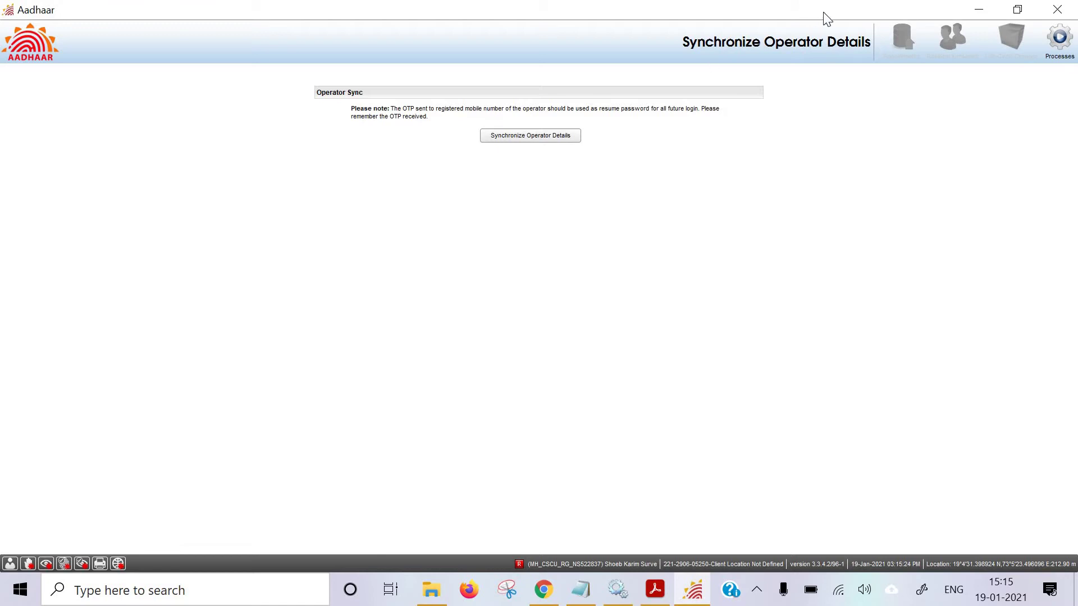
# Review the Processes list in the Aadhaar client and close it
pyautogui.click(1059, 45)
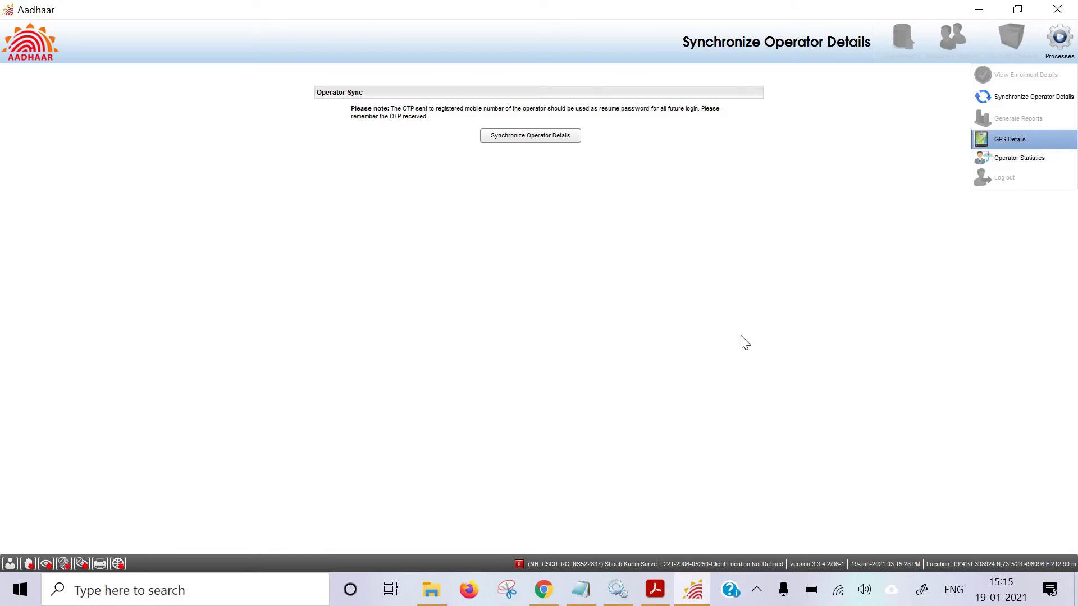
pyautogui.click(267, 506)
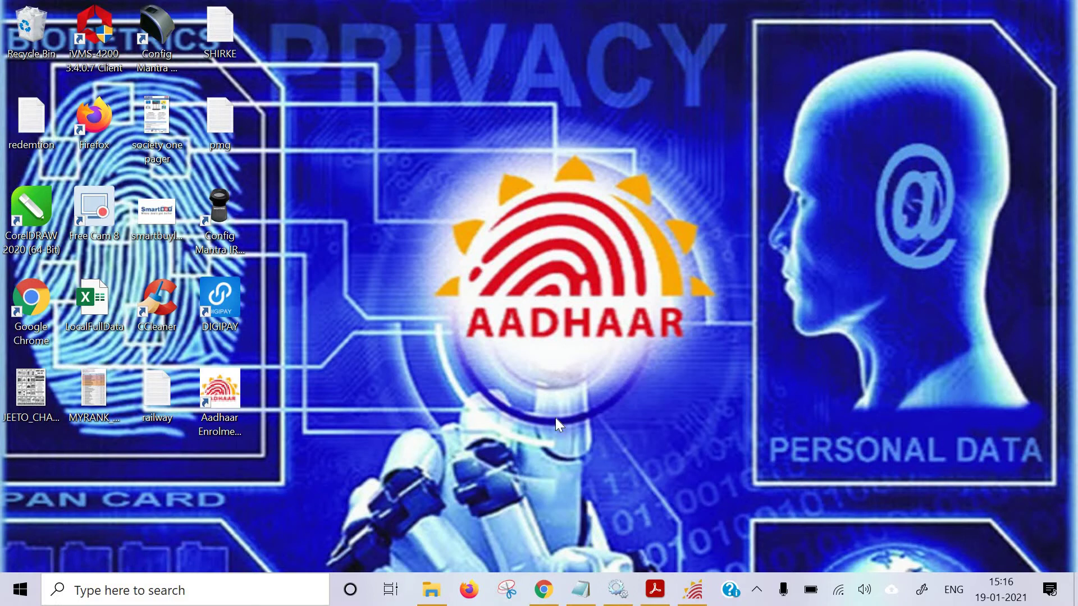
# Download the MIS100V2 Driver from Mantra's downloads page in Chrome
pyautogui.click(544, 589)
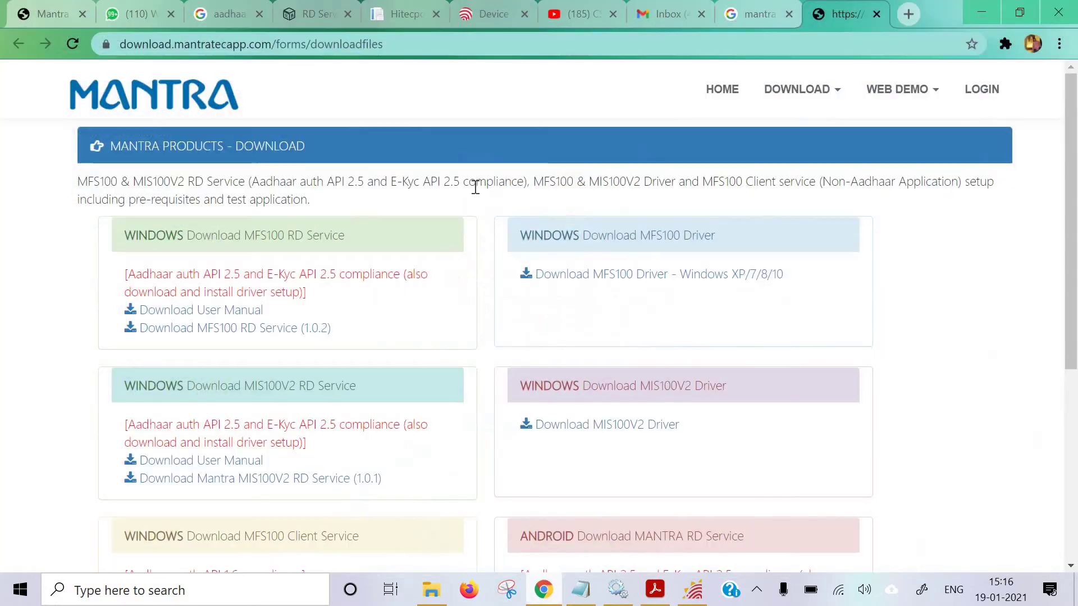
pyautogui.click(751, 5)
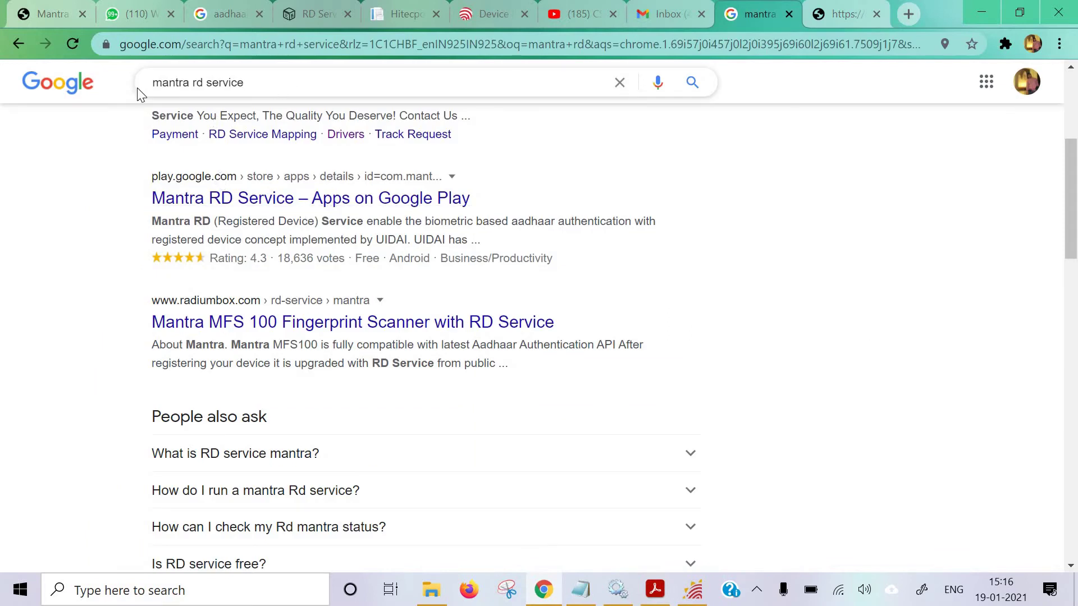
pyautogui.moveTo(137, 87); pyautogui.dragTo(782, 207)
pyautogui.click(823, 9)
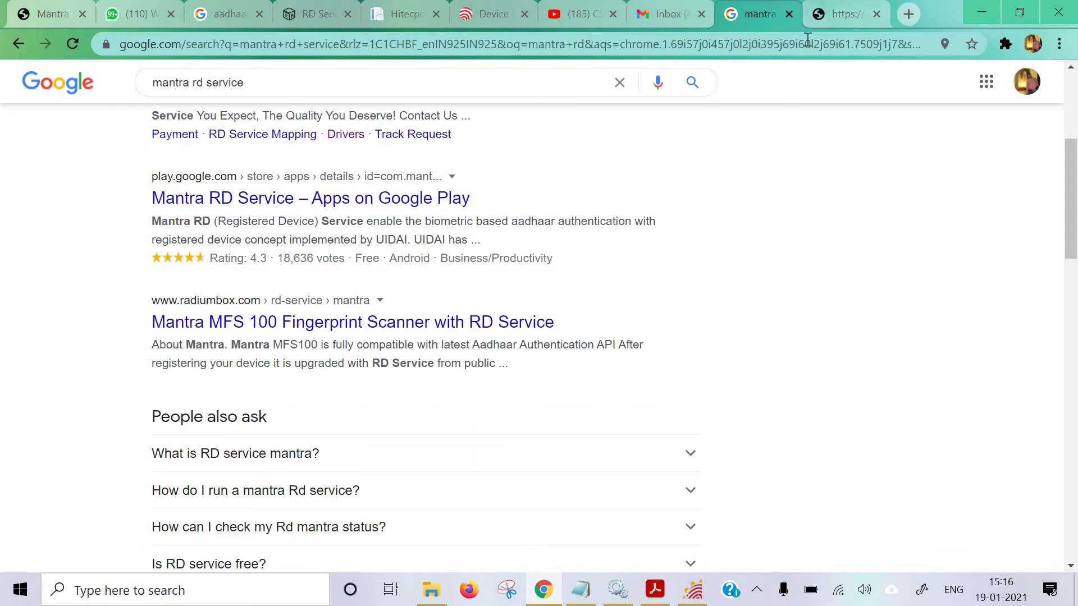
pyautogui.moveTo(1077, 218); pyautogui.dragTo(1076, 364)
pyautogui.scroll(1, 1076, 345)
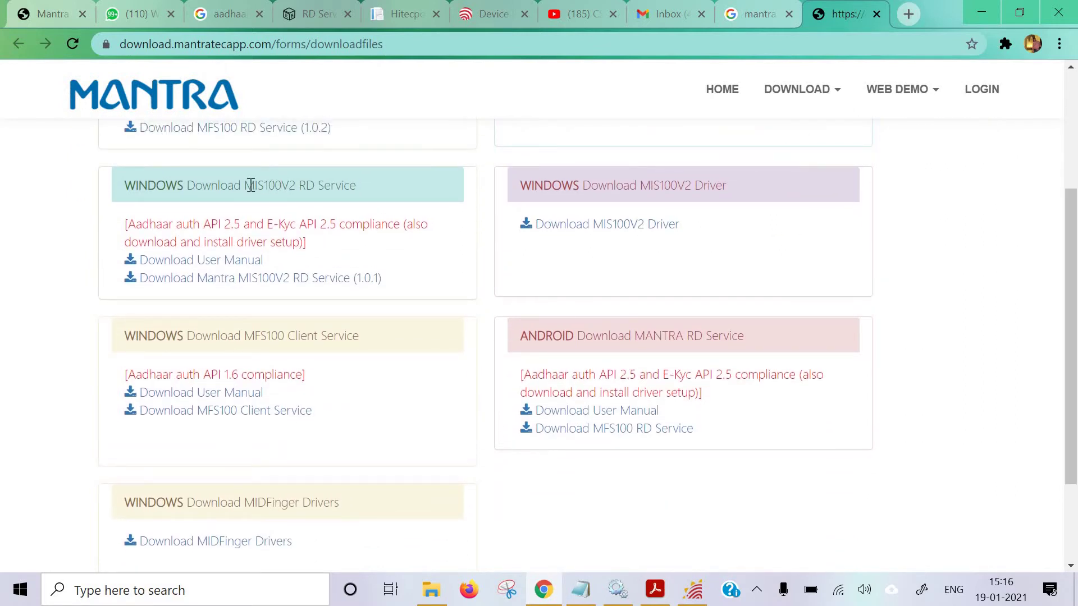
pyautogui.moveTo(245, 186); pyautogui.dragTo(296, 185)
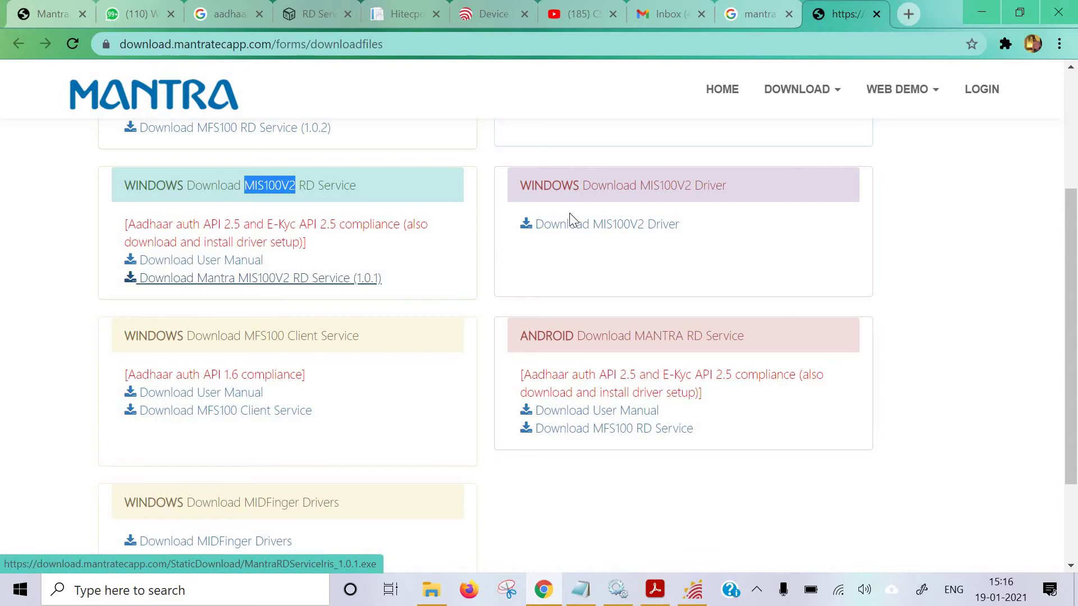
pyautogui.click(651, 227)
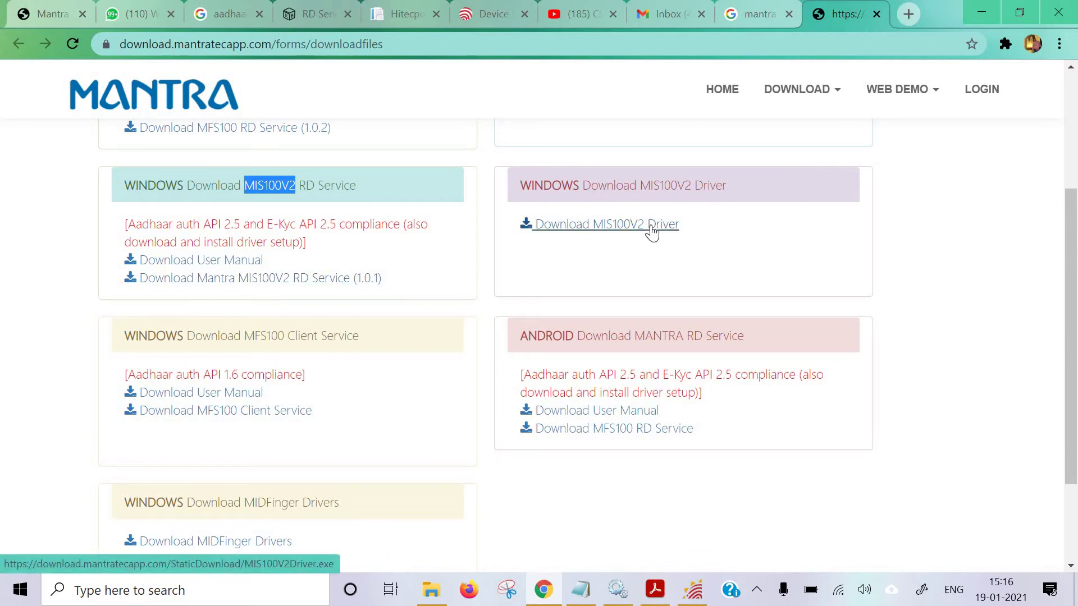
pyautogui.click(431, 590)
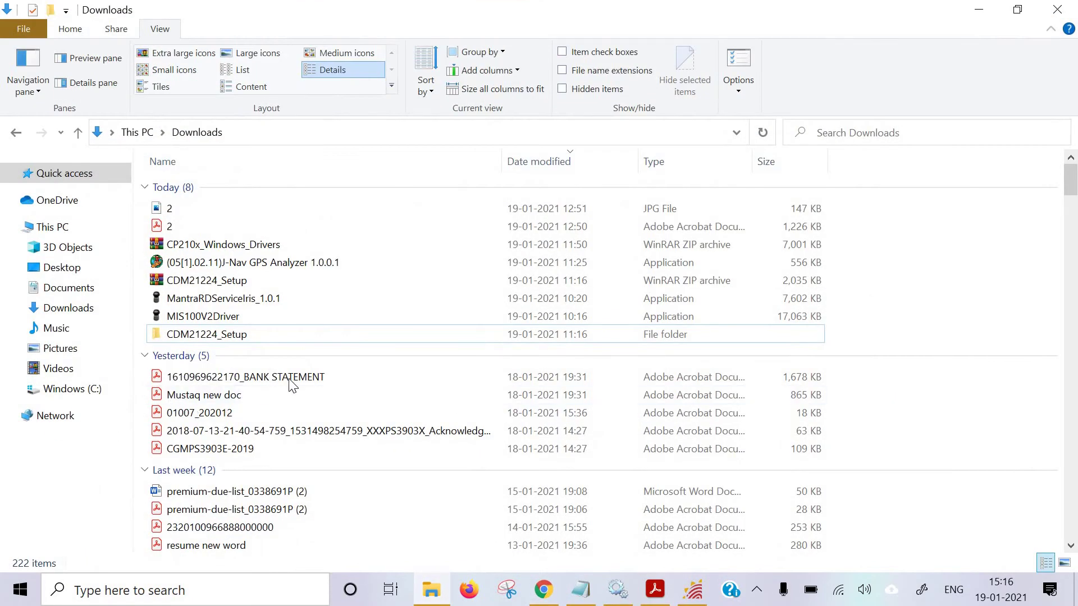
# Select the MIS100V2Driver installer in Downloads, then bring up the Services console
pyautogui.click(226, 302)
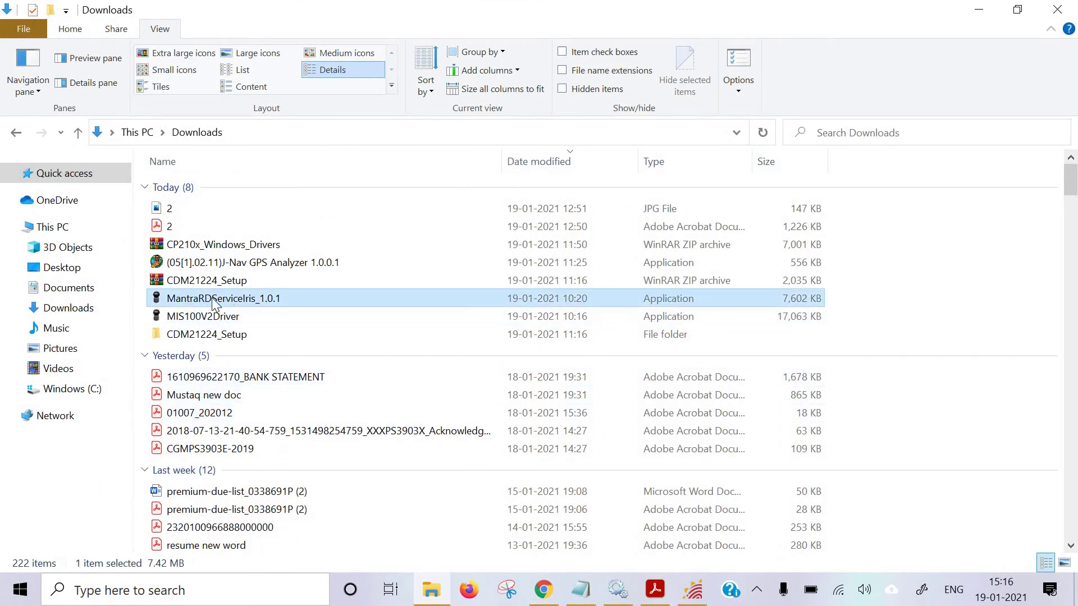
pyautogui.click(388, 321)
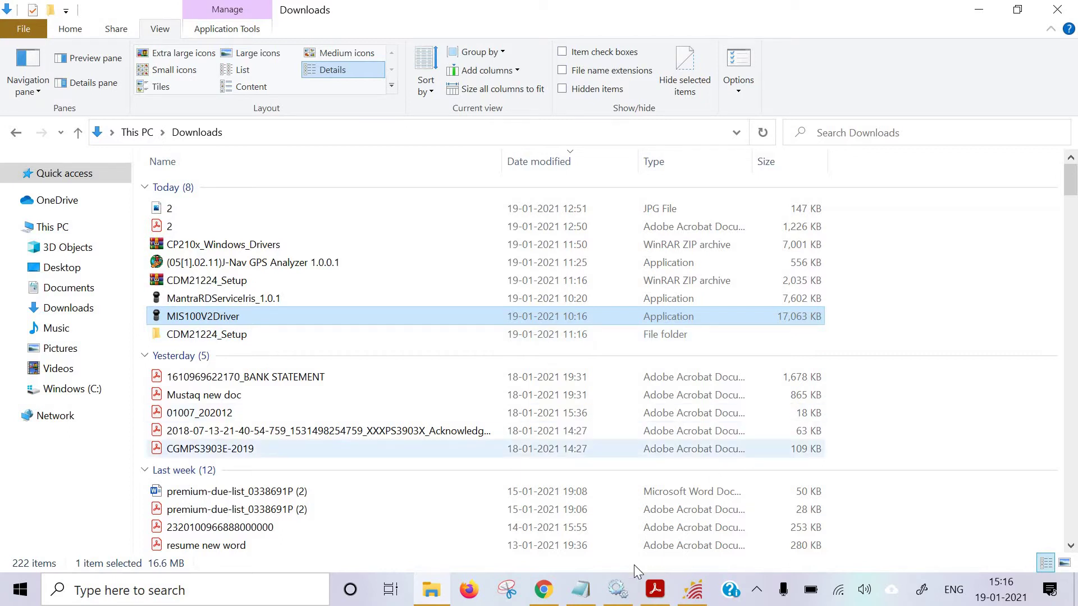
pyautogui.click(618, 590)
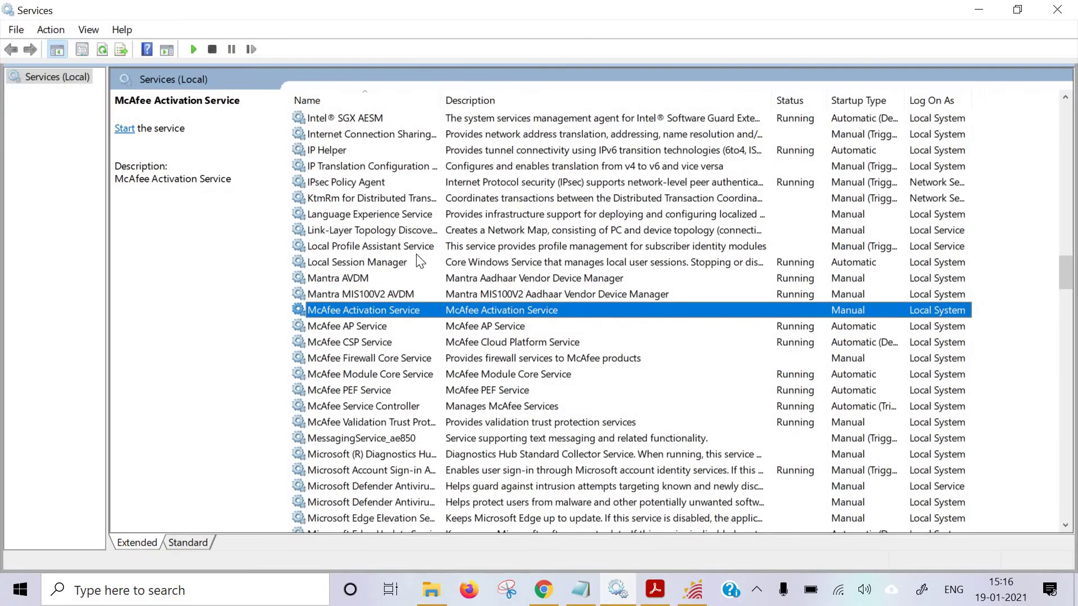
# Confirm the Mantra AVDM and Mantra MIS100V2 AVDM services are running, then minimize Services
pyautogui.click(418, 262)
pyautogui.click(393, 295)
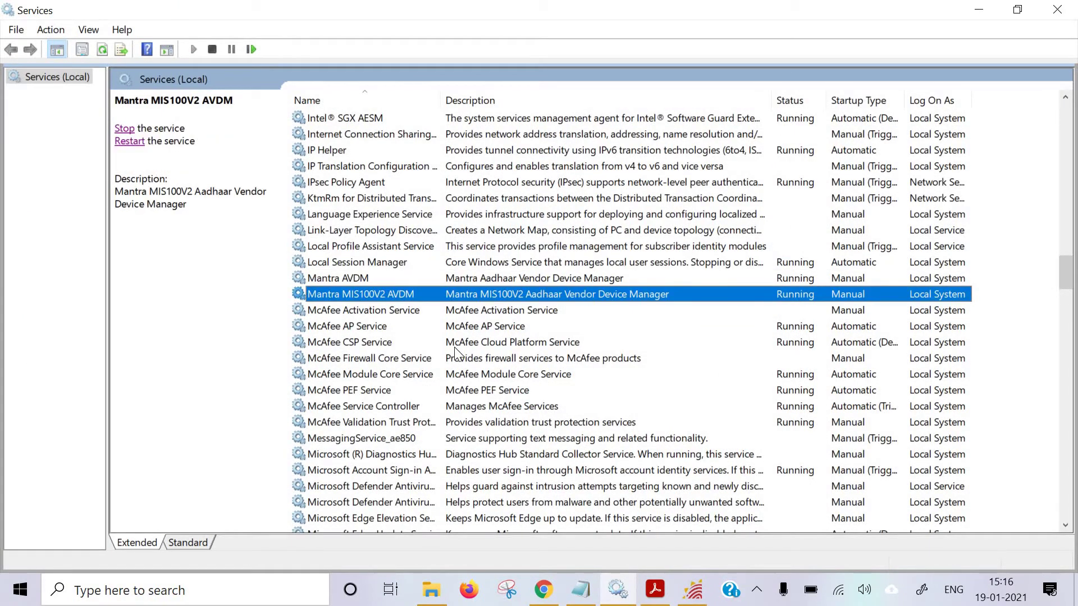
pyautogui.click(365, 278)
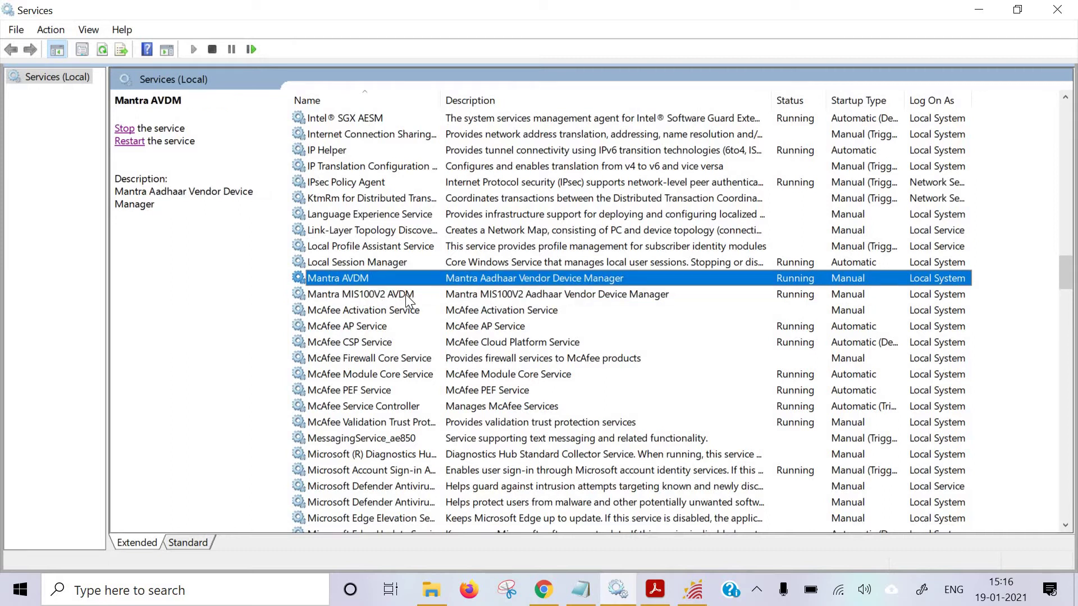
pyautogui.click(406, 296)
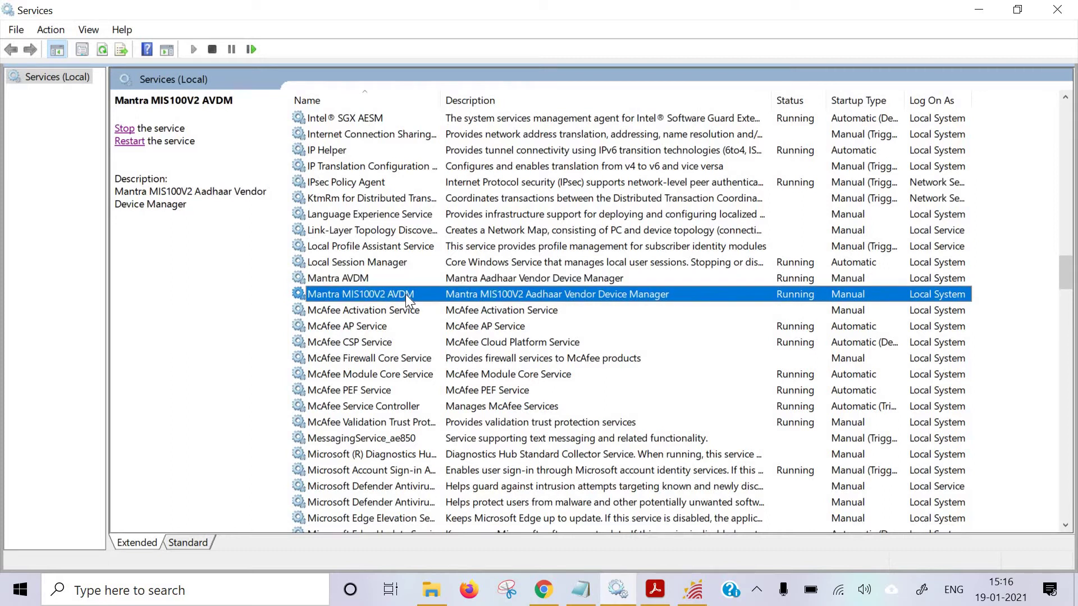
pyautogui.click(980, 9)
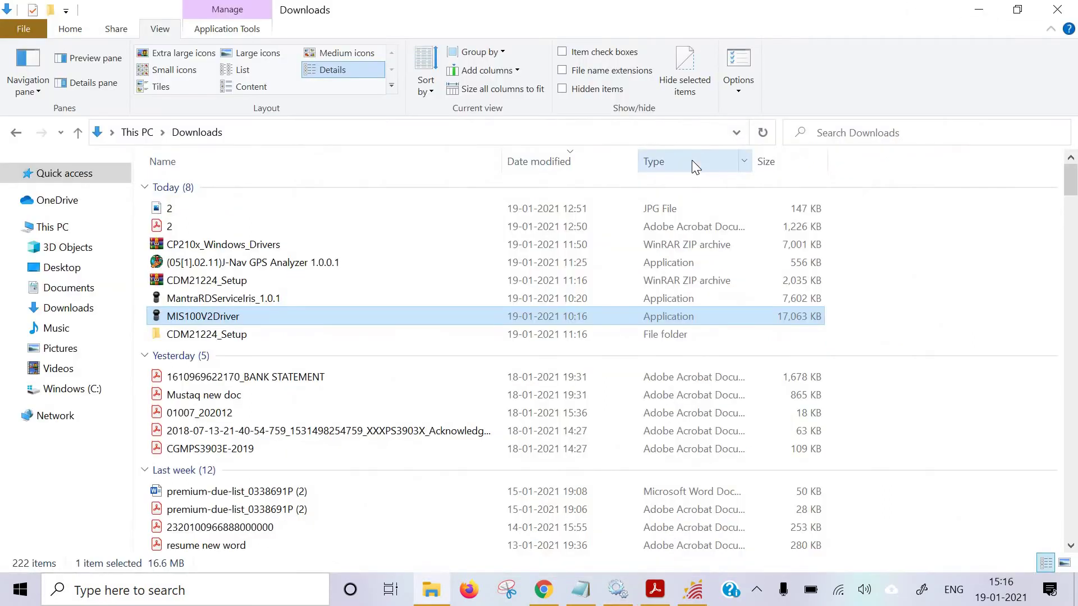
pyautogui.click(538, 600)
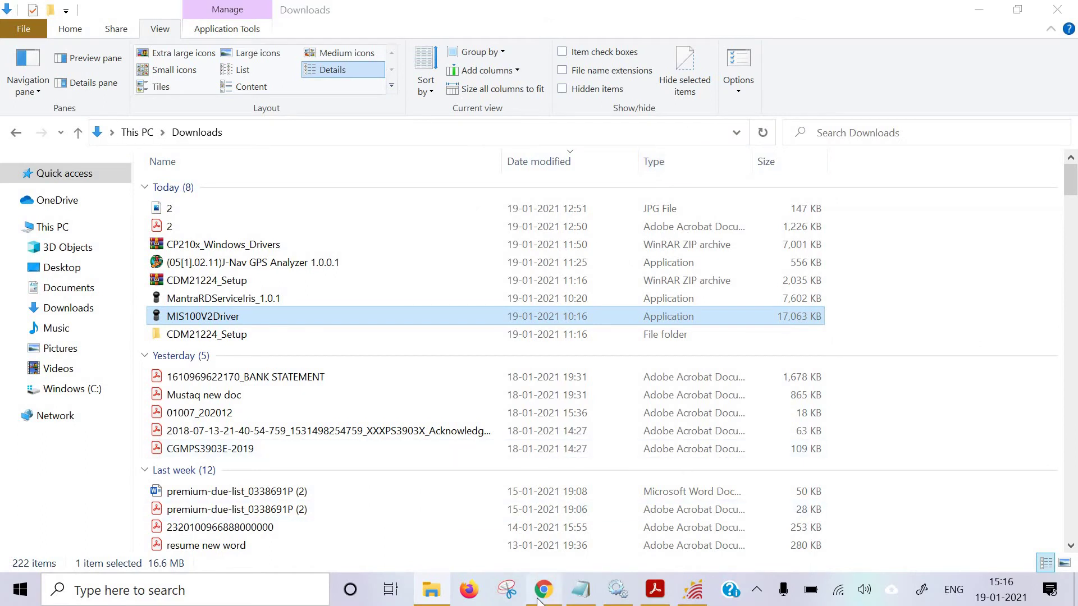
# Try chorme://flag in a new tab and find the flags address in a help thread
pyautogui.hotkey('ctrl', 't')
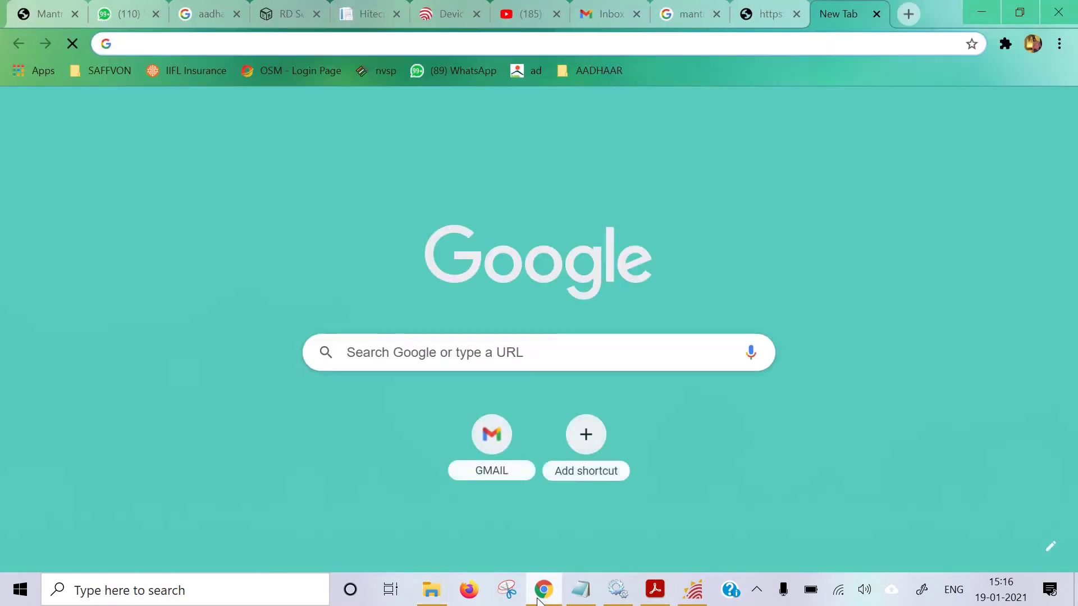
pyautogui.write('chor')
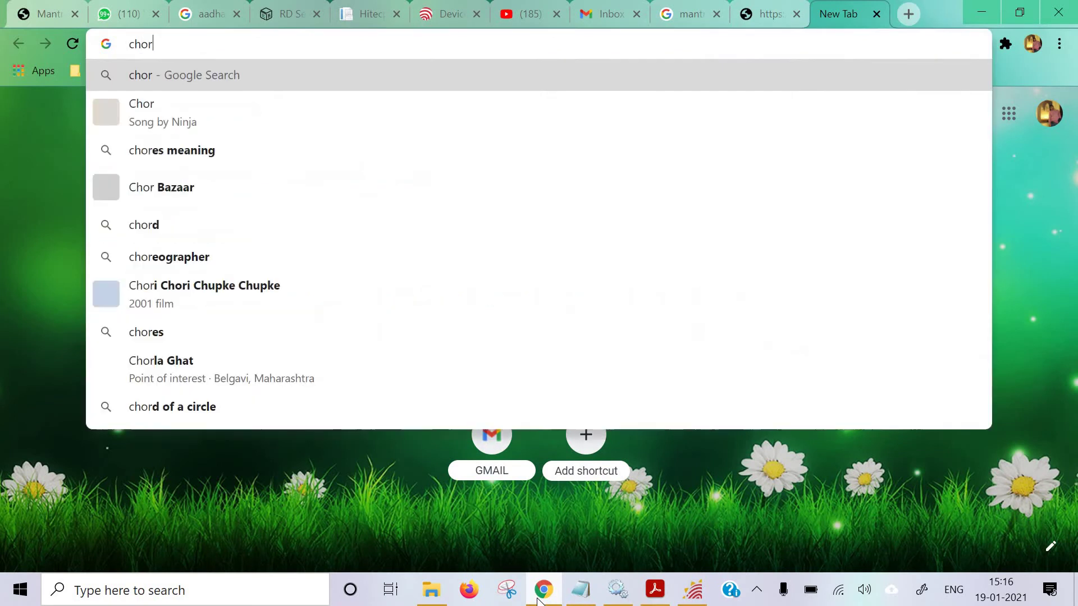
pyautogui.write('me:')
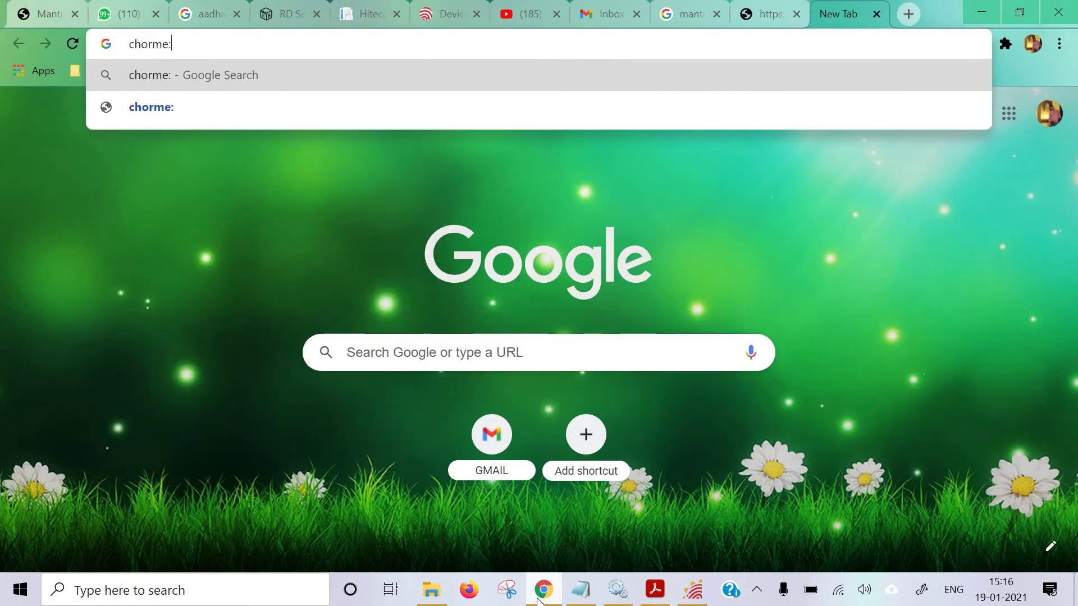
pyautogui.write('//flag')
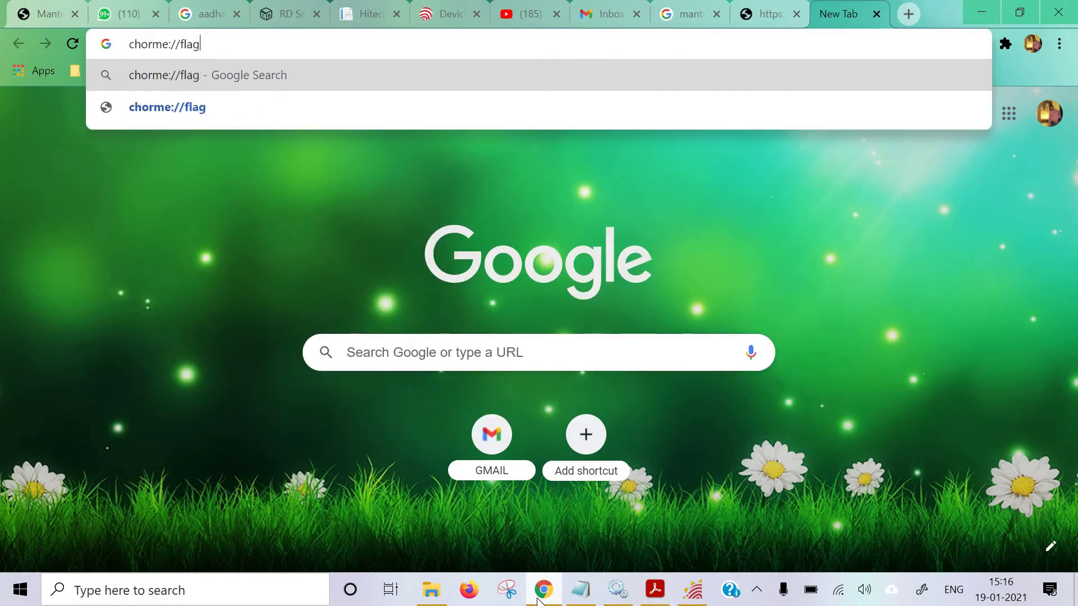
pyautogui.press('Return')
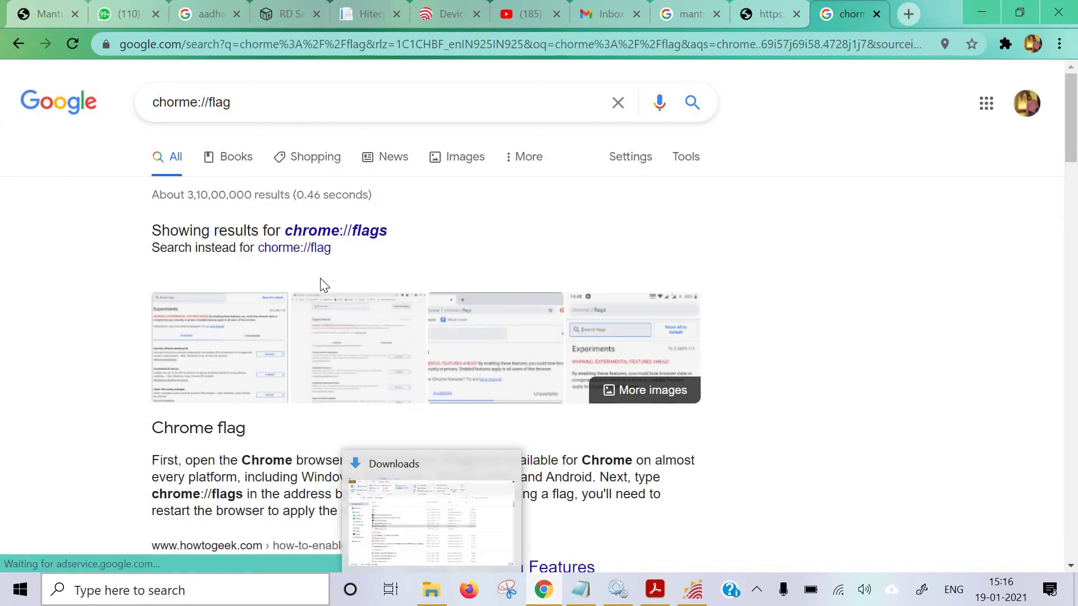
pyautogui.click(323, 253)
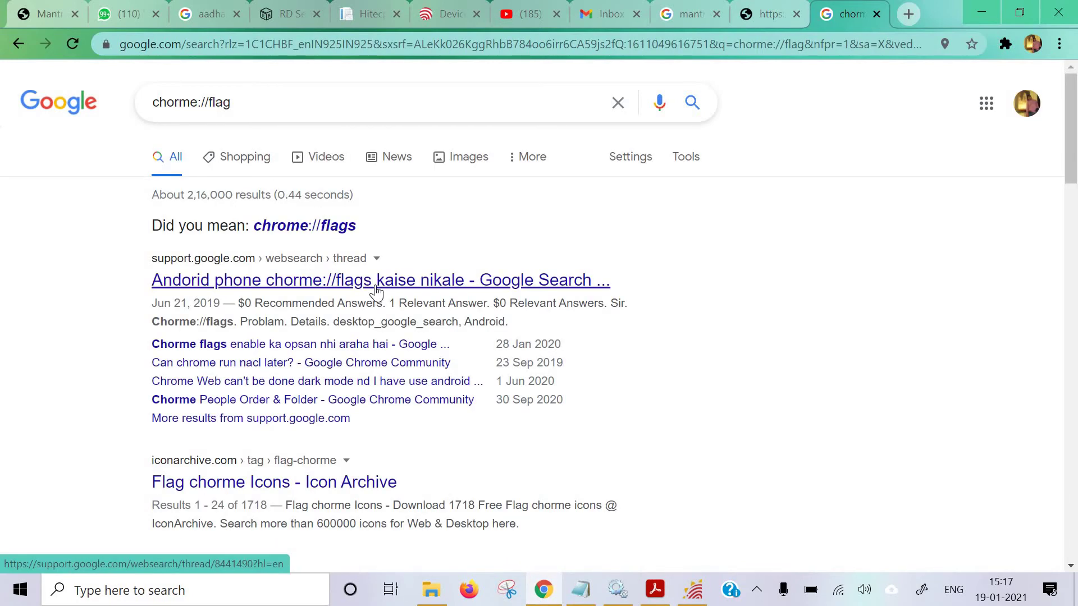
pyautogui.click(372, 285)
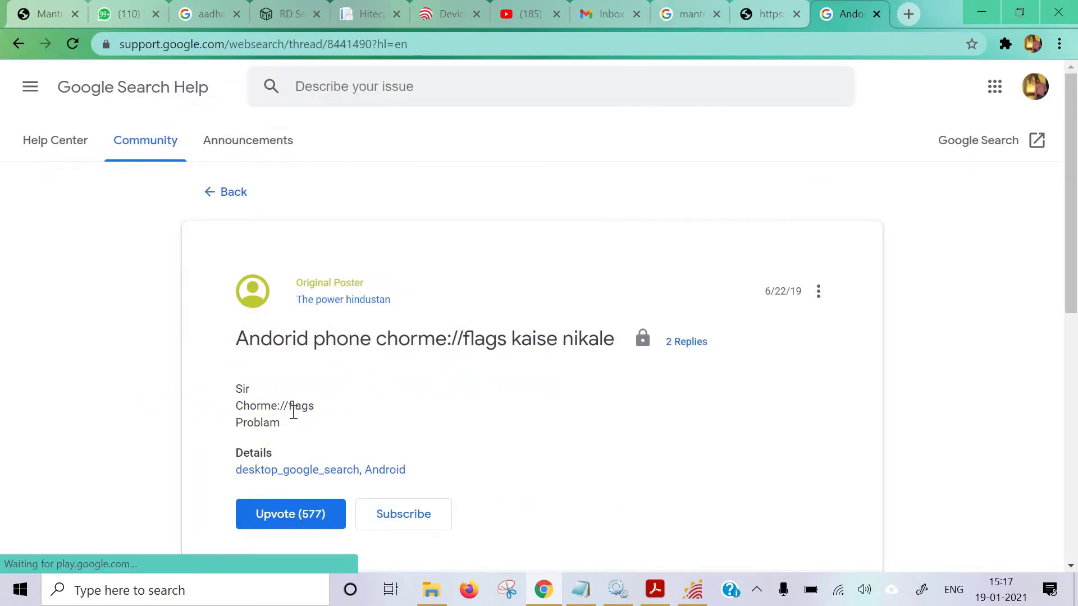
pyautogui.tripleClick(234, 412)
pyautogui.hotkey('ctrl', 'c')
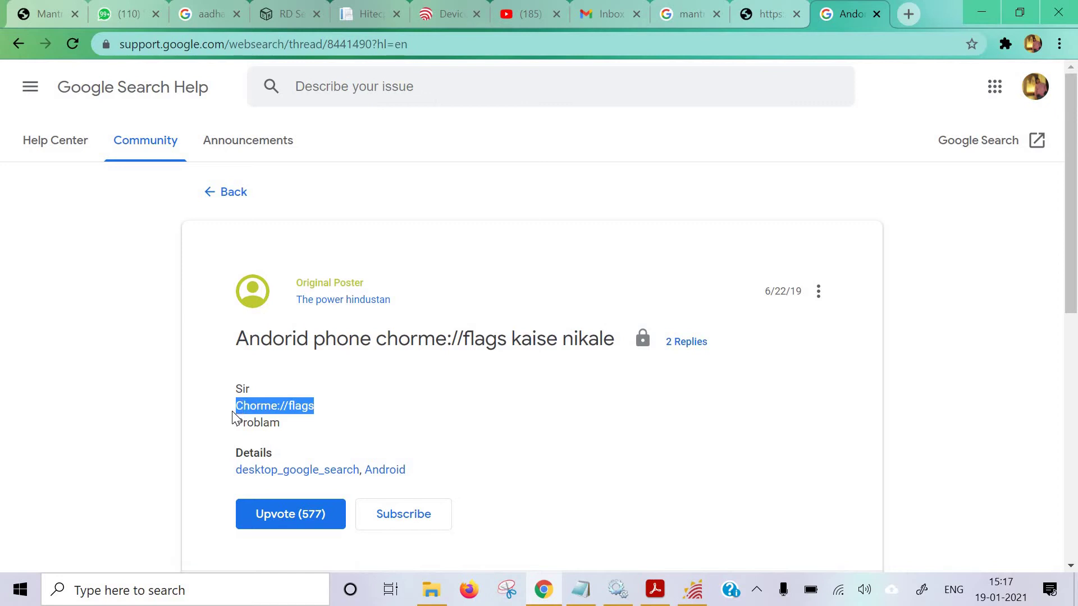
pyautogui.scroll(-8, 235, 418)
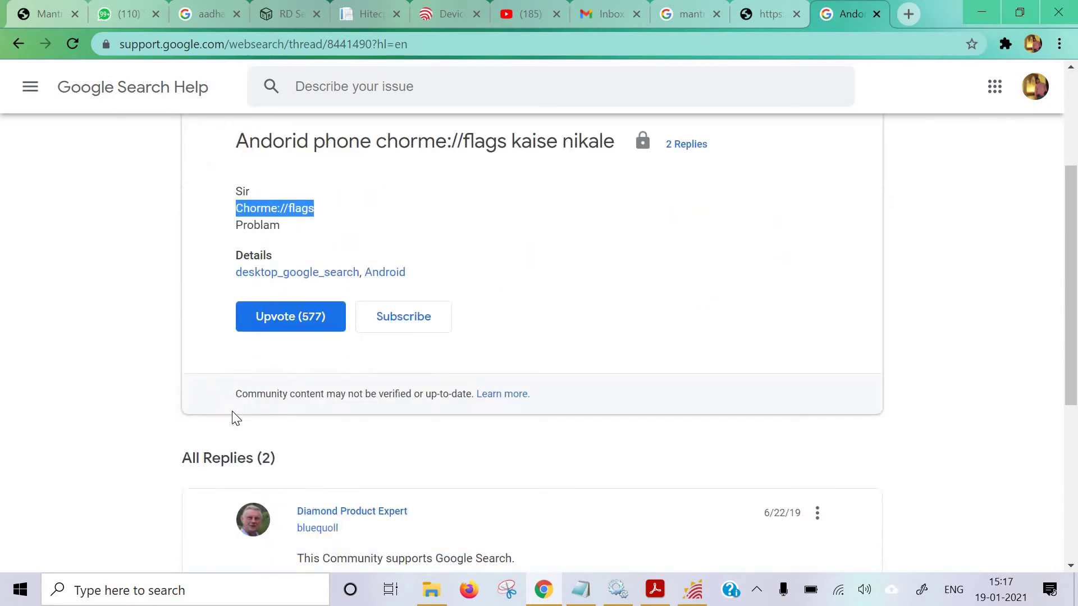
# Search the copied Chorme://flags text and take the corrected Chrome://flags spelling
pyautogui.click(908, 15)
pyautogui.hotkey('ctrl', 'v')
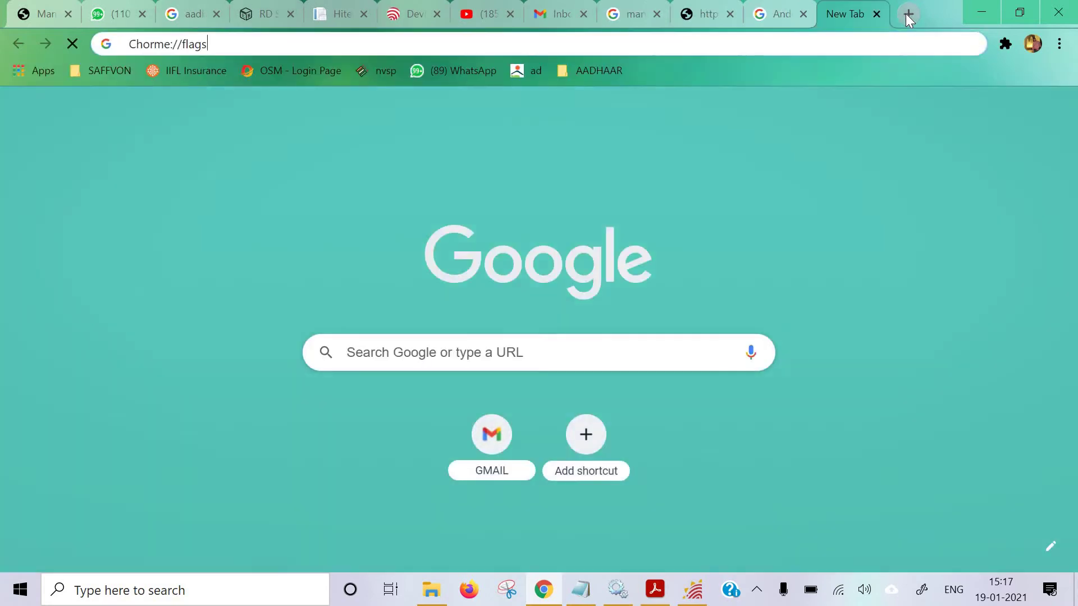
pyautogui.press('Return')
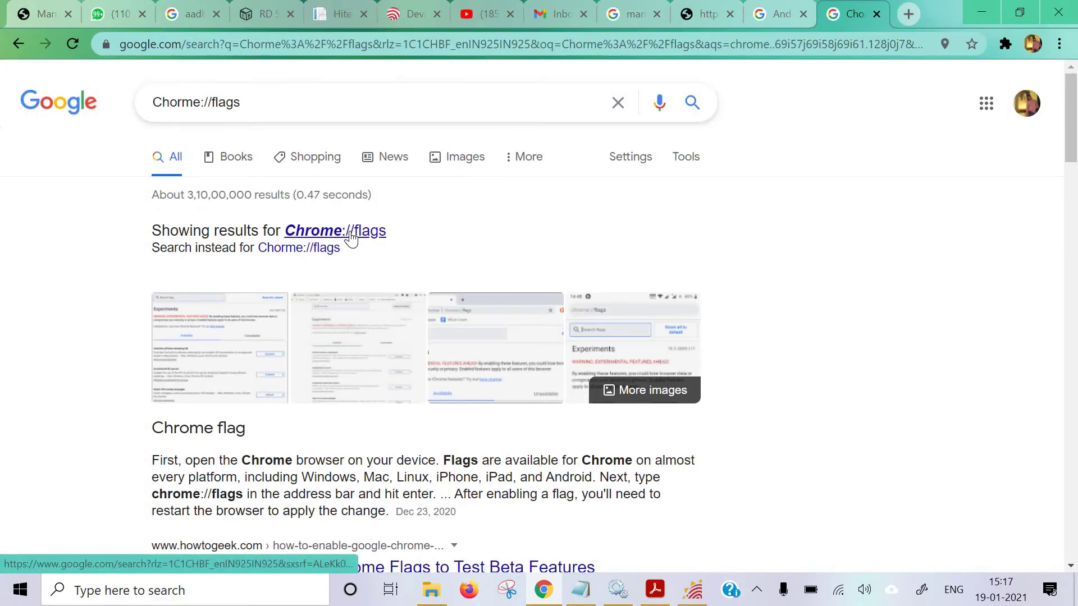
pyautogui.click(349, 233)
pyautogui.moveTo(248, 102); pyautogui.dragTo(79, 101)
pyautogui.hotkey('ctrl', 'c')
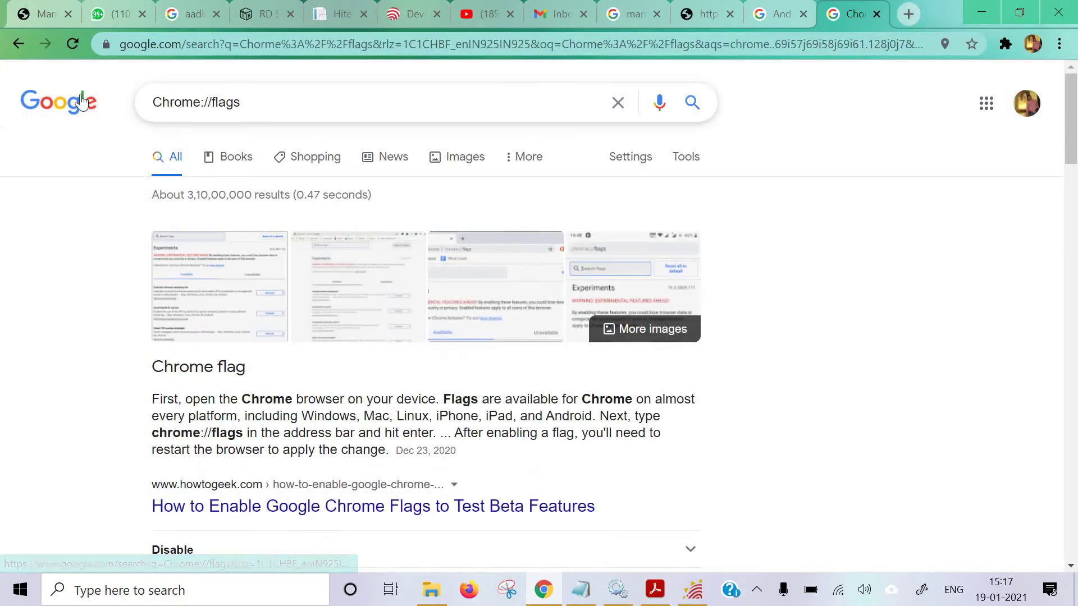
# Close the help and search tabs and load chrome://flags in a fresh tab
pyautogui.click(788, 15)
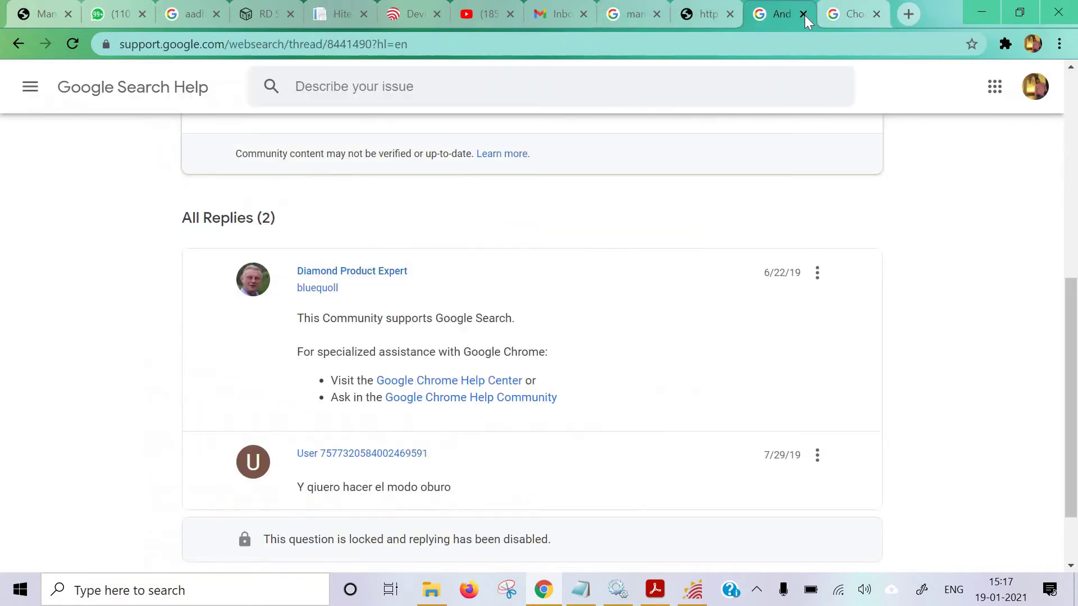
pyautogui.click(804, 15)
pyautogui.click(804, 15)
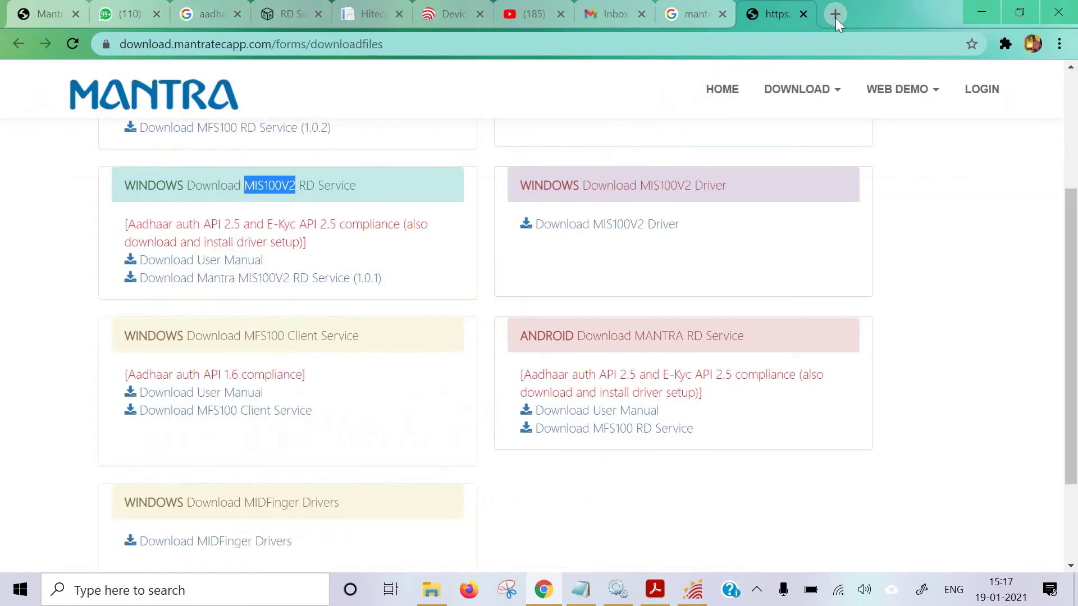
pyautogui.click(836, 18)
pyautogui.hotkey('ctrl', 'v')
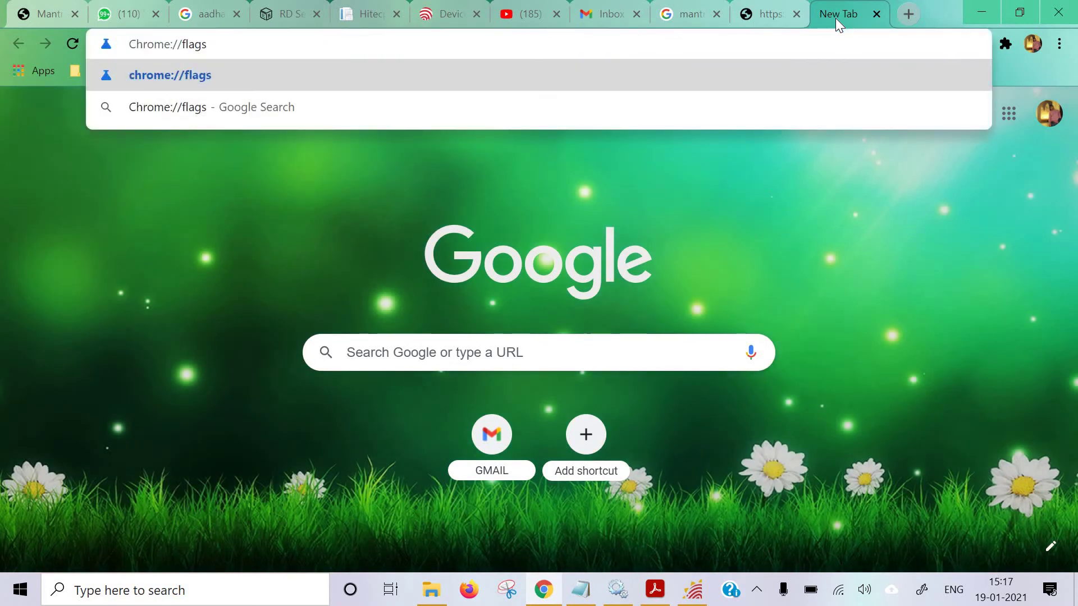
pyautogui.press('Return')
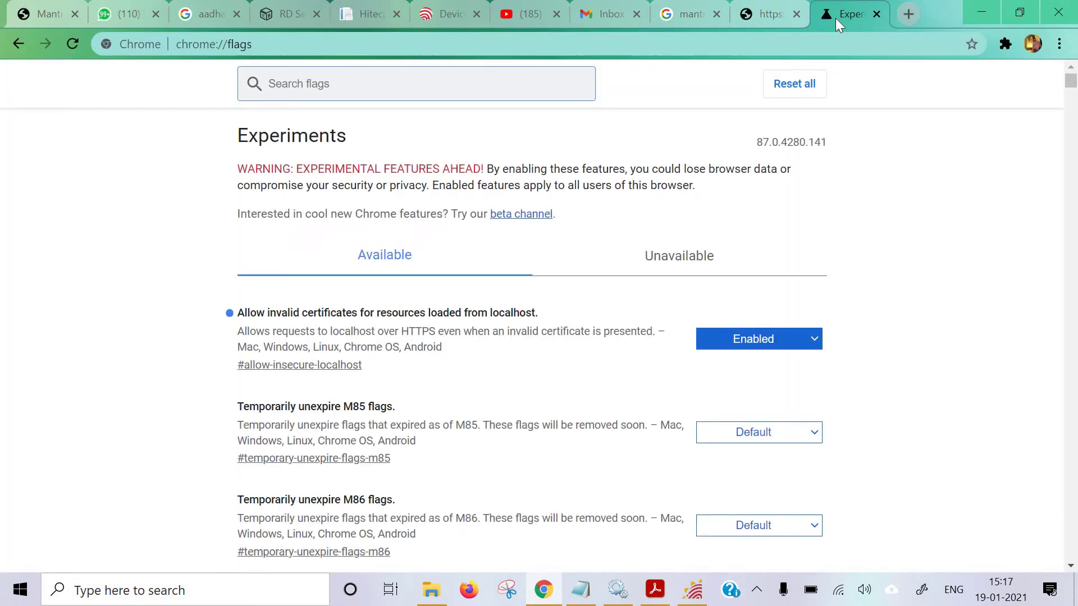
pyautogui.doubleClick(208, 44)
pyautogui.click(224, 44)
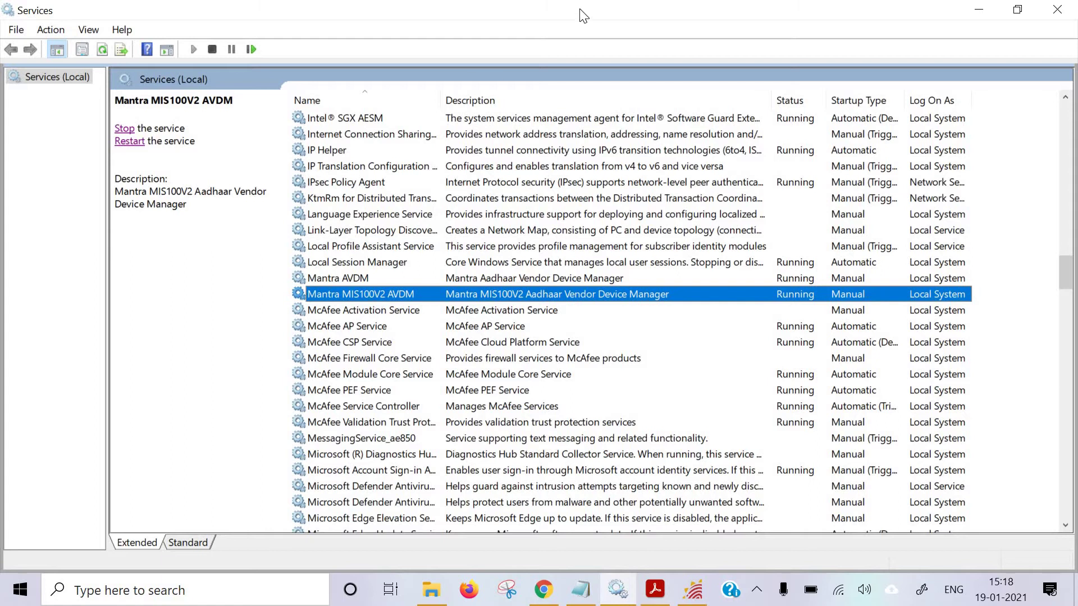
pyautogui.click(543, 589)
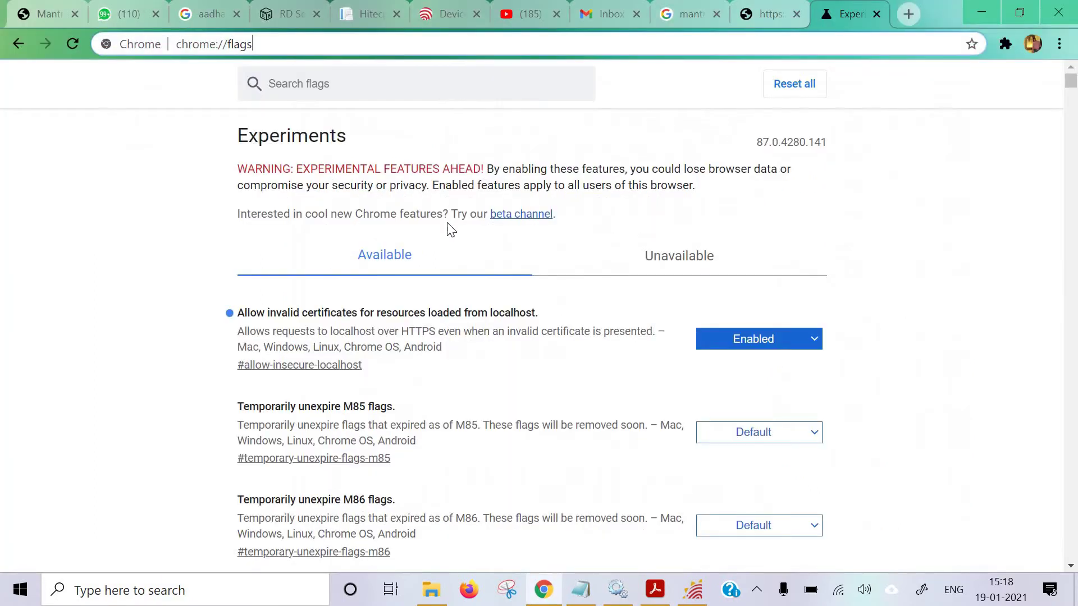
# Load rdtest.aadhaardevice.com in a new tab via the rdt autocomplete suggestion
pyautogui.click(272, 8)
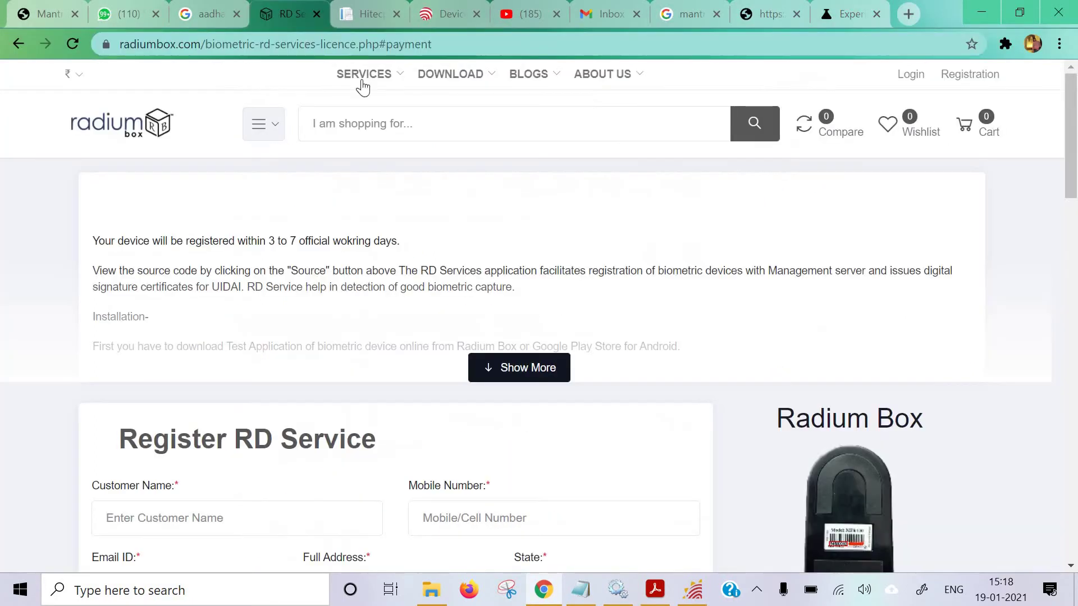
pyautogui.click(368, 13)
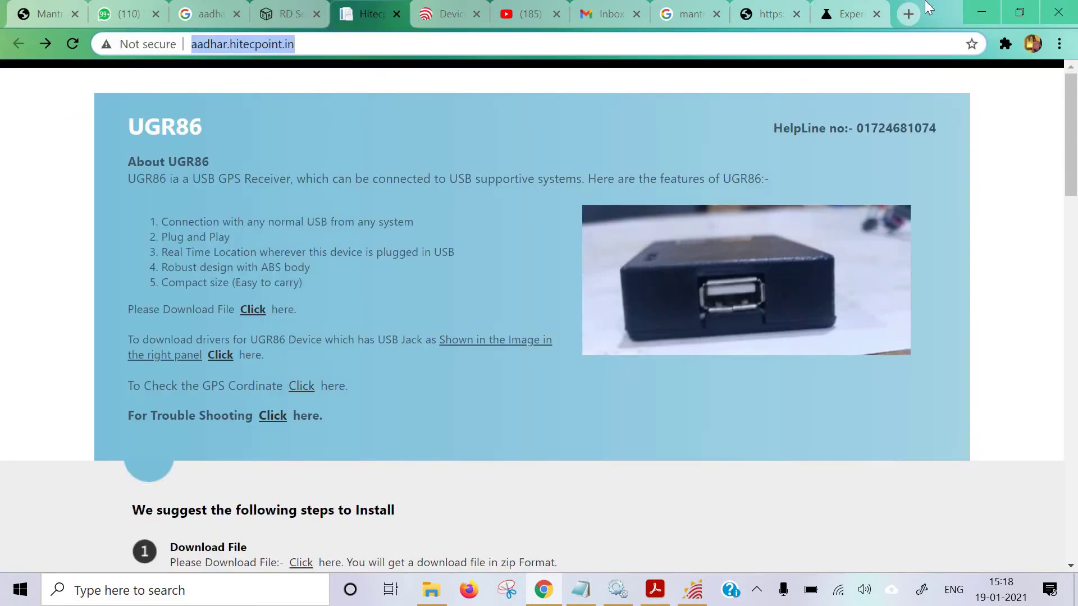
pyautogui.click(902, 21)
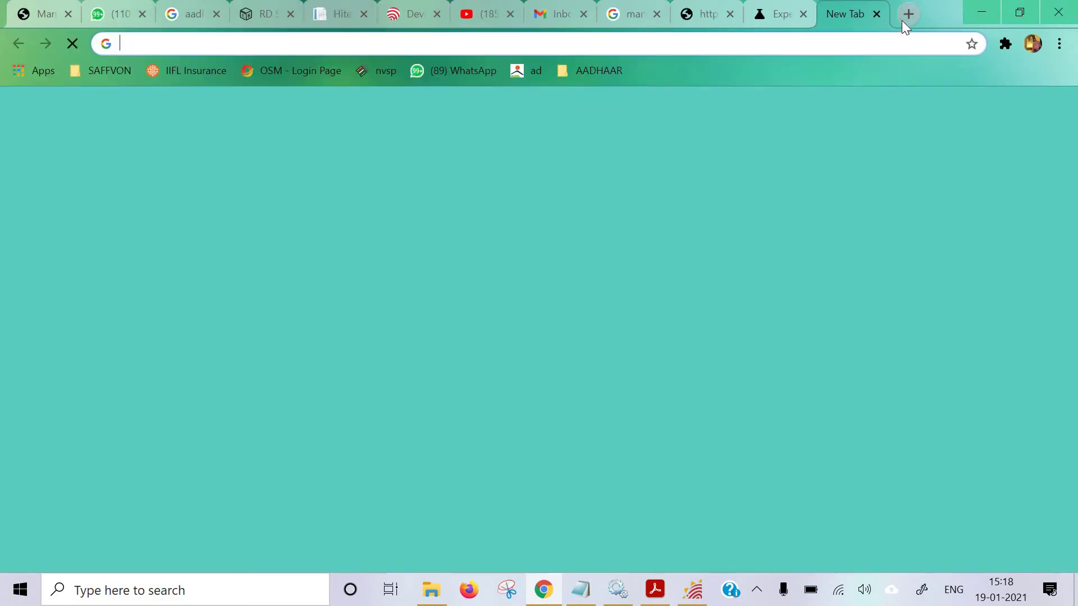
pyautogui.write('rdr')
pyautogui.press('BackSpace')
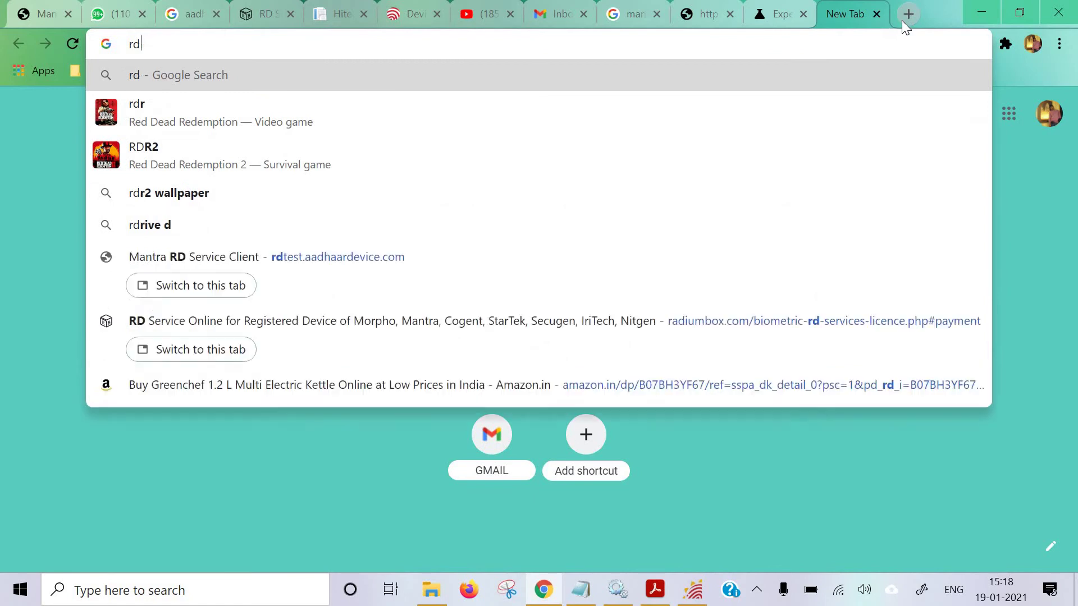
pyautogui.write('test.aadhaardevice.com')
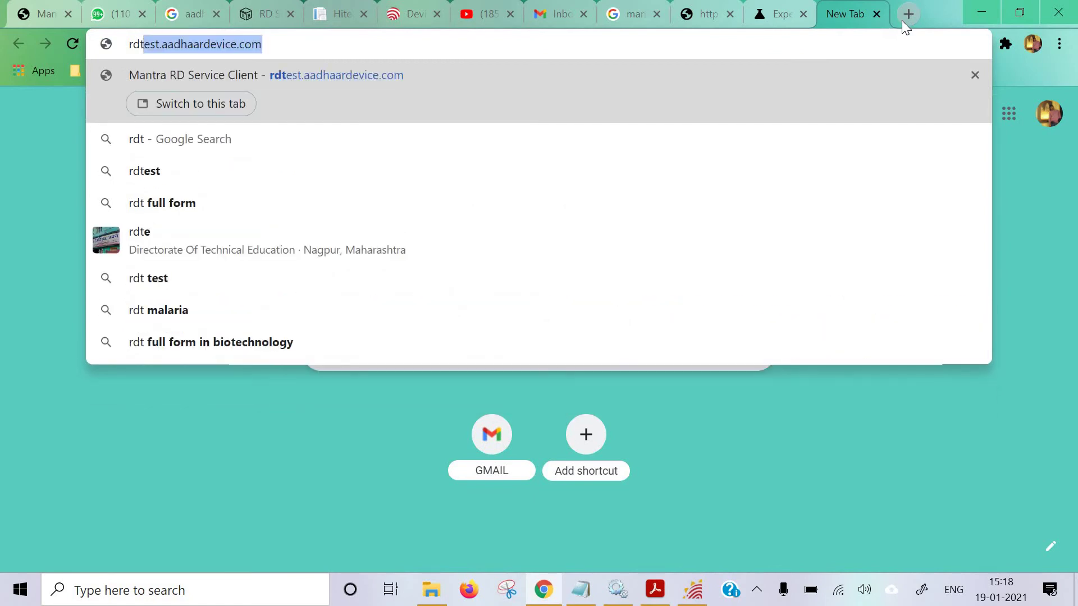
pyautogui.press('Right')
pyautogui.press('Return')
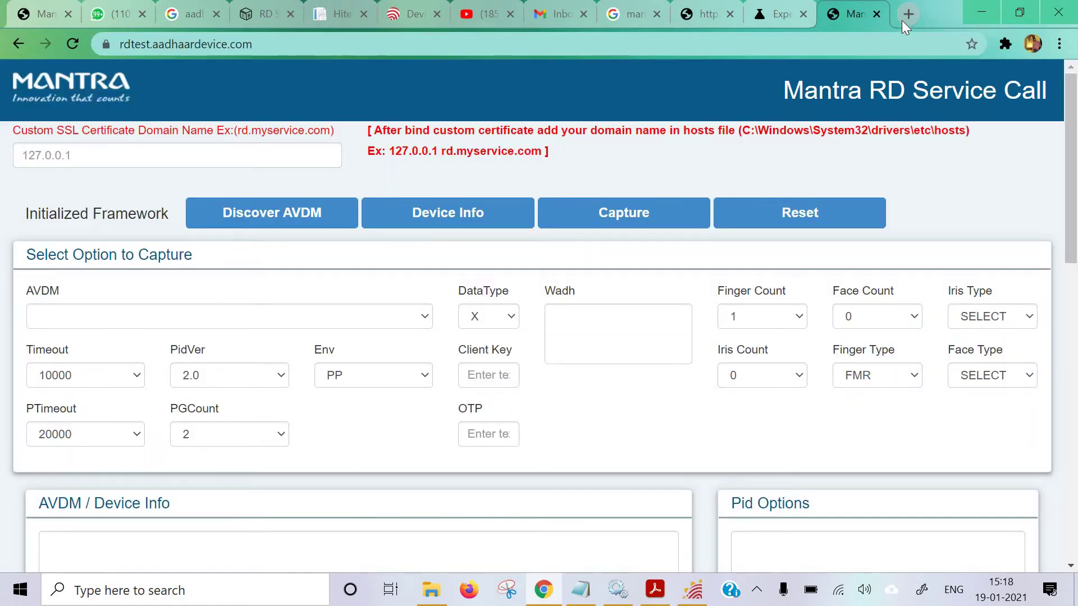
# Set Finger Count to 0 and Iris Count to 1, then discover the connected Mantra iris device
pyautogui.click(277, 47)
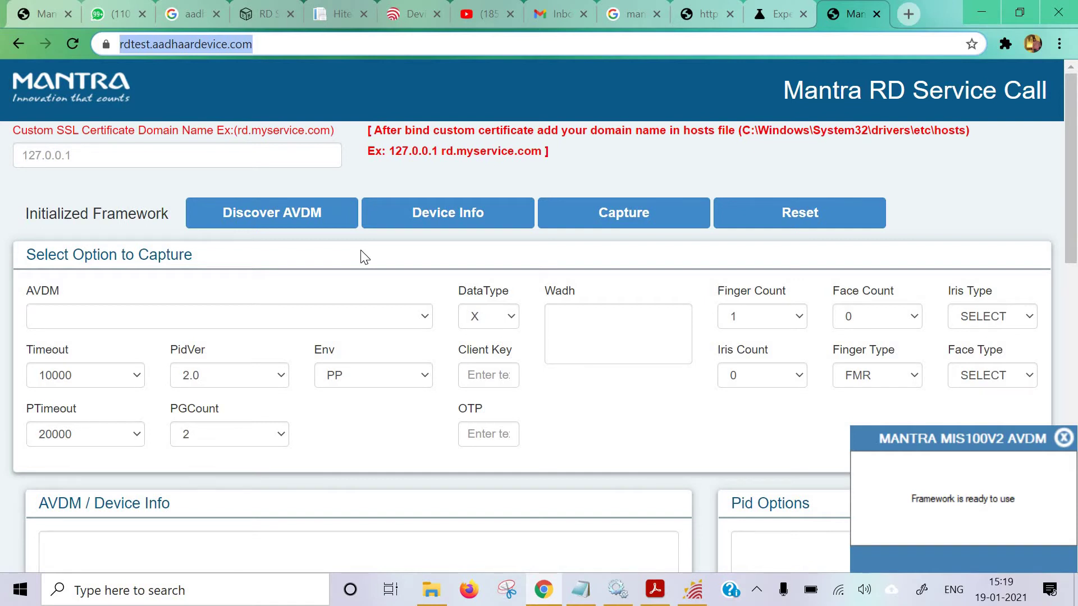
pyautogui.click(761, 315)
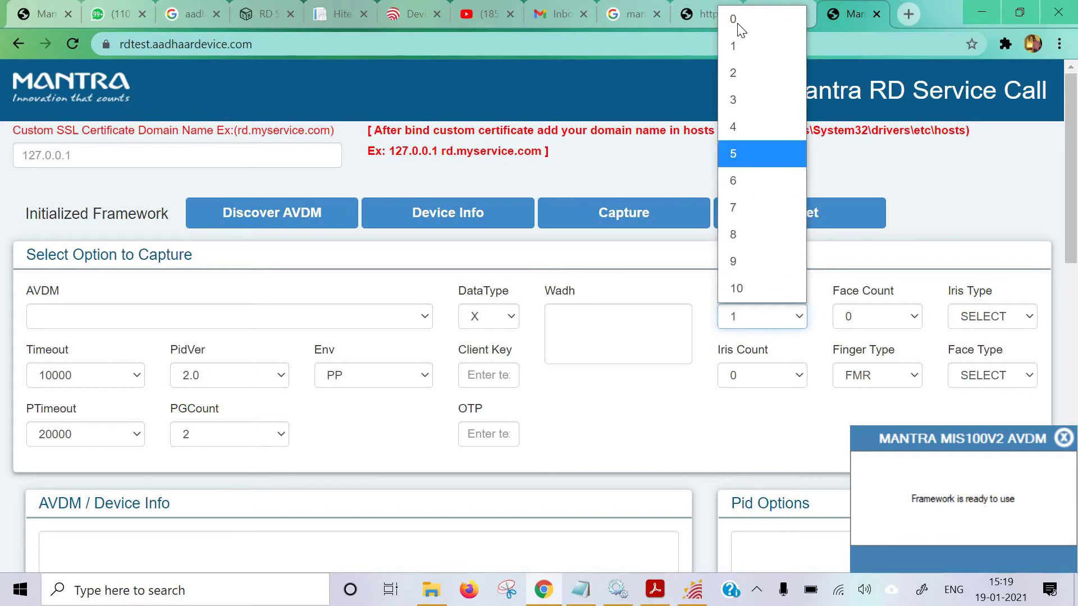
pyautogui.click(741, 18)
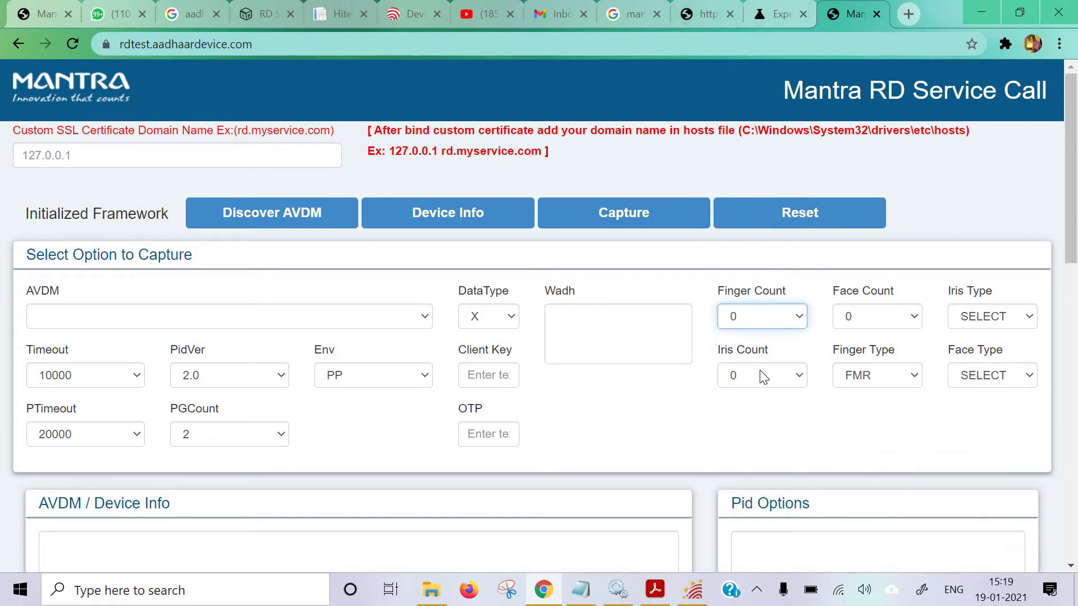
pyautogui.click(759, 376)
pyautogui.click(752, 422)
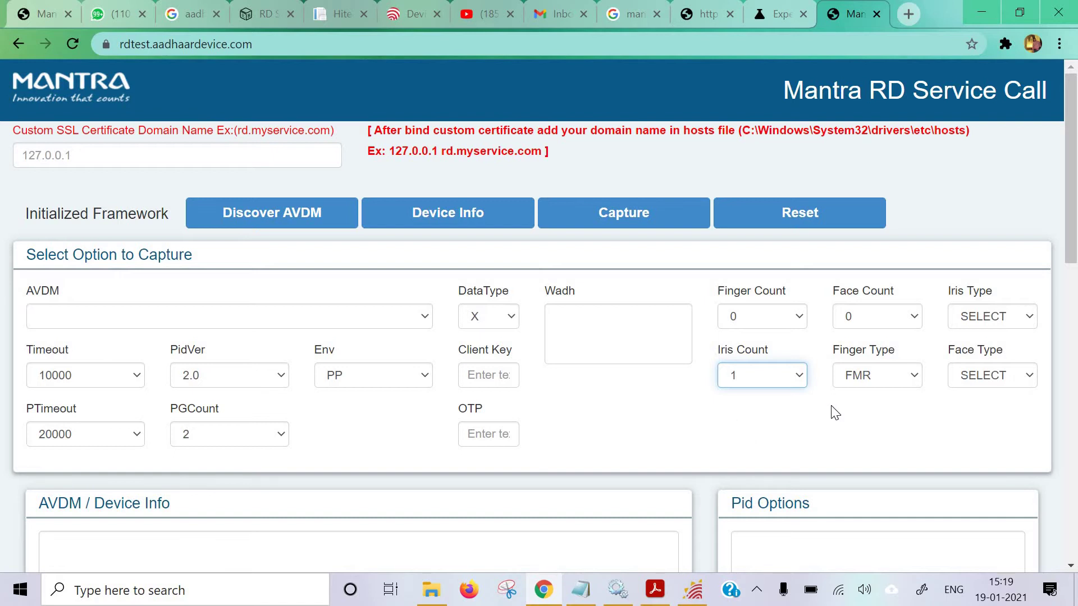
pyautogui.click(319, 227)
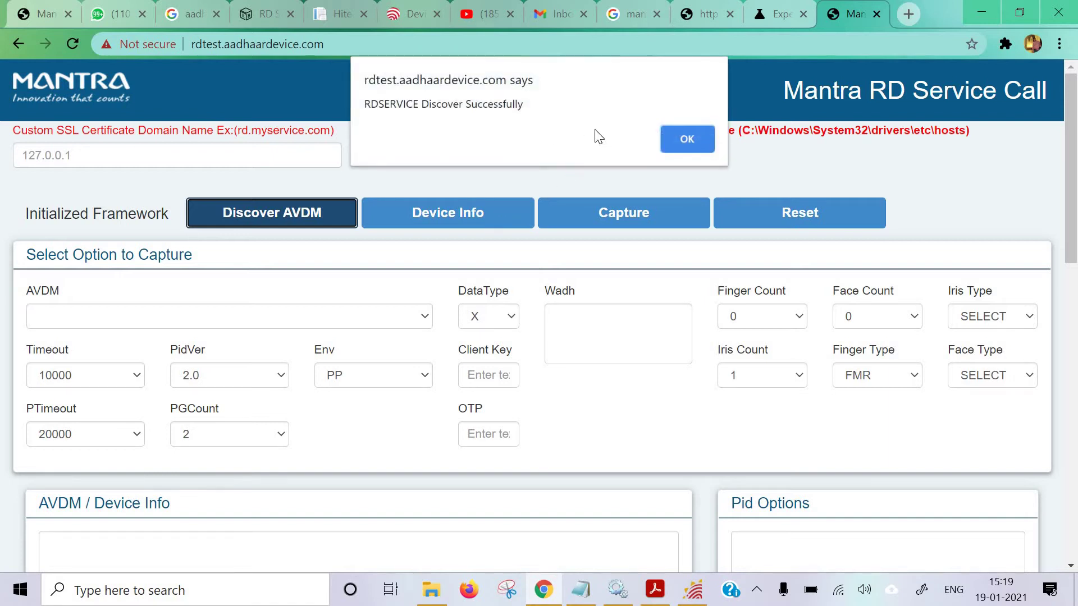
# Acknowledge the discovery, capture one iris from the MIS100V2 device, and dismiss the Success alerts
pyautogui.click(686, 141)
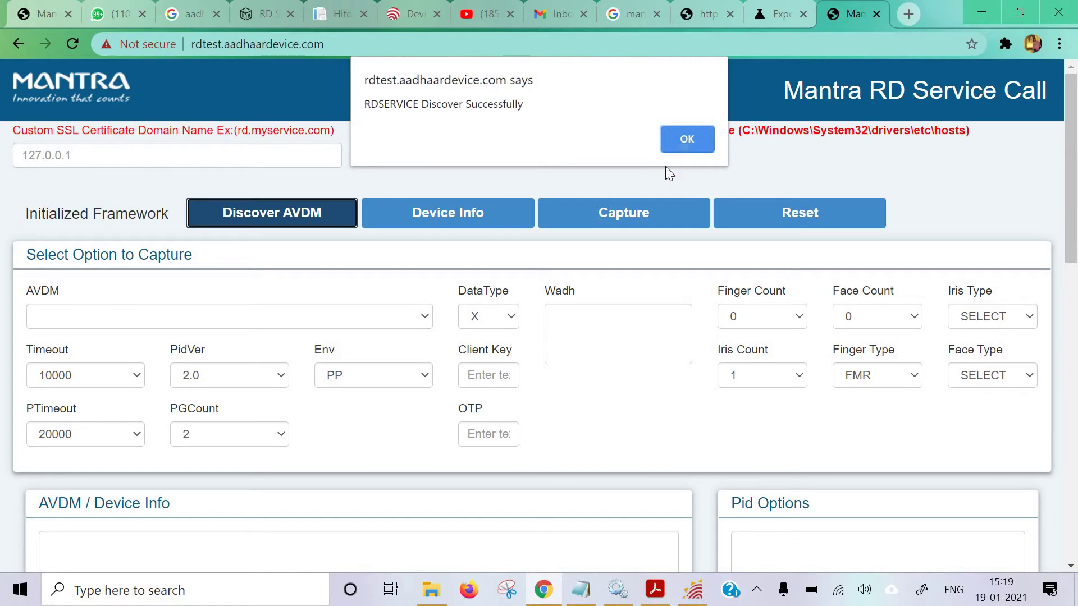
pyautogui.click(596, 231)
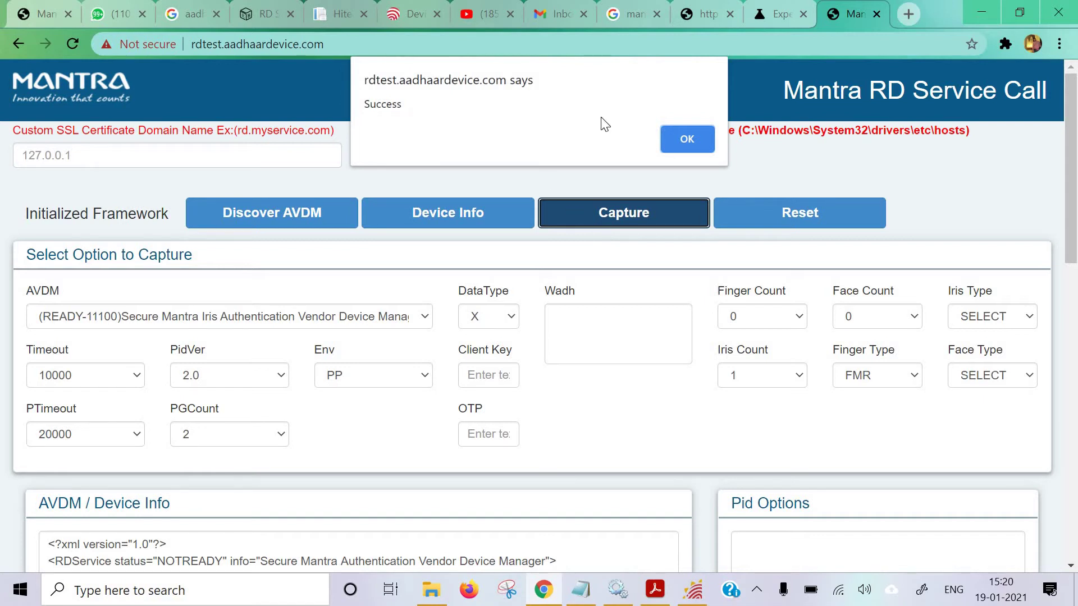
pyautogui.click(688, 142)
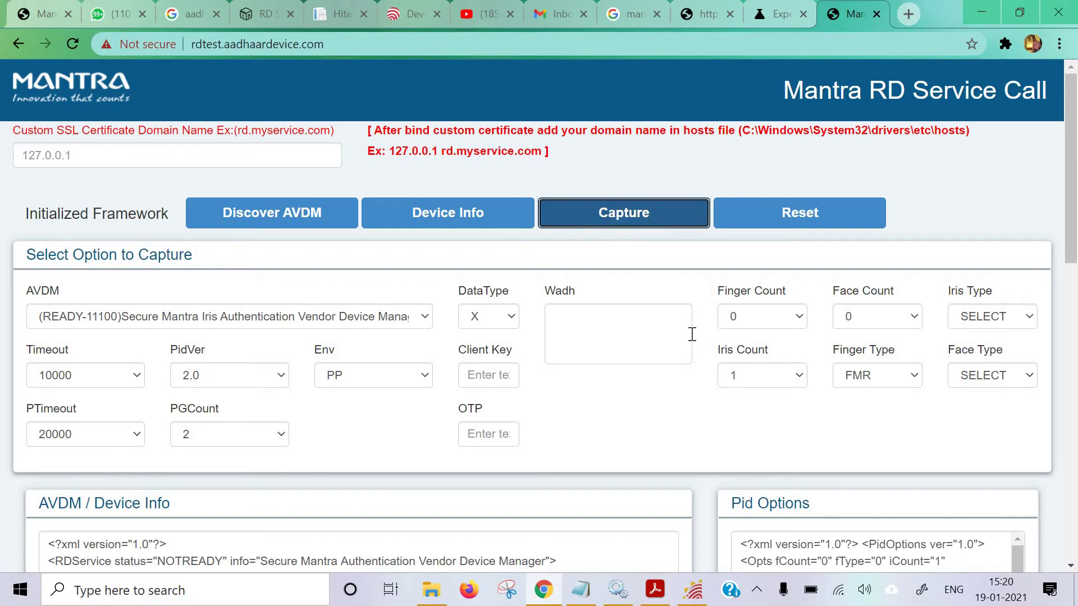
pyautogui.click(657, 218)
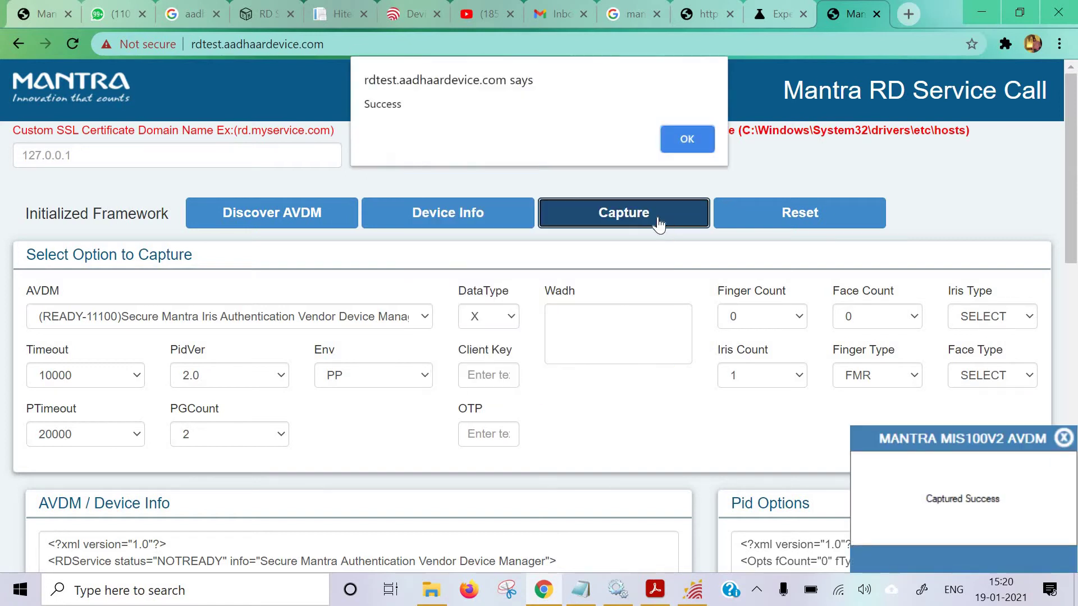
pyautogui.click(687, 133)
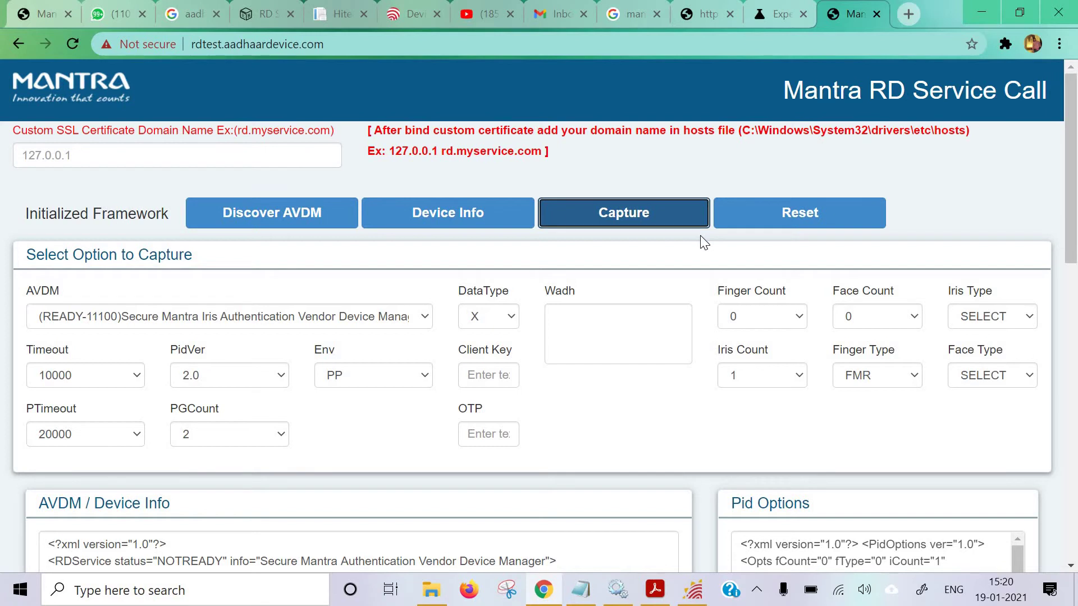
# Find Control Panel via 'control' search and go to Programs and Features, maximized
pyautogui.press('super')
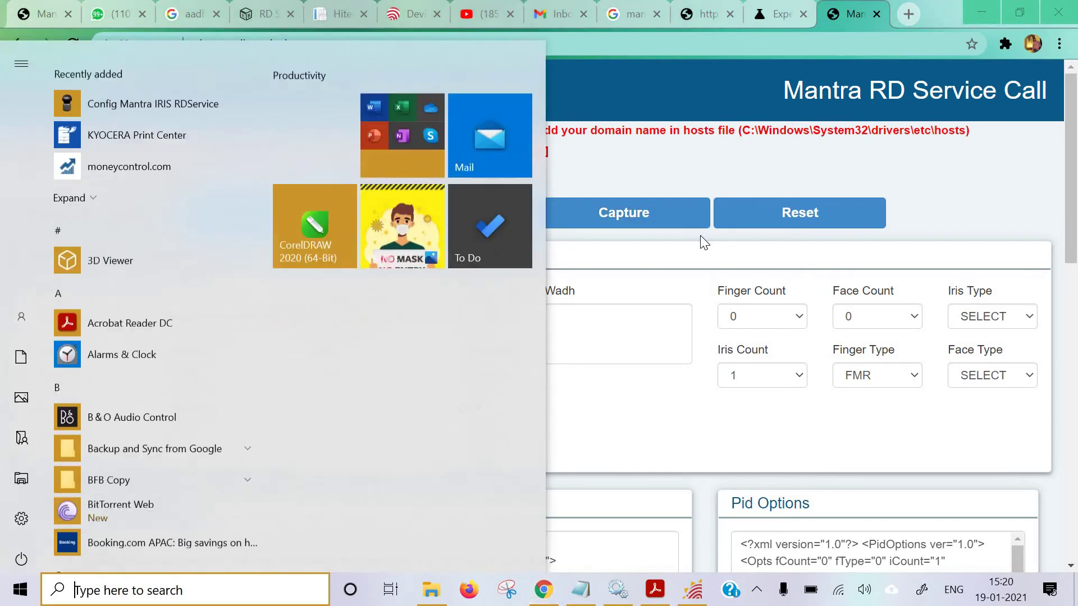
pyautogui.write('control')
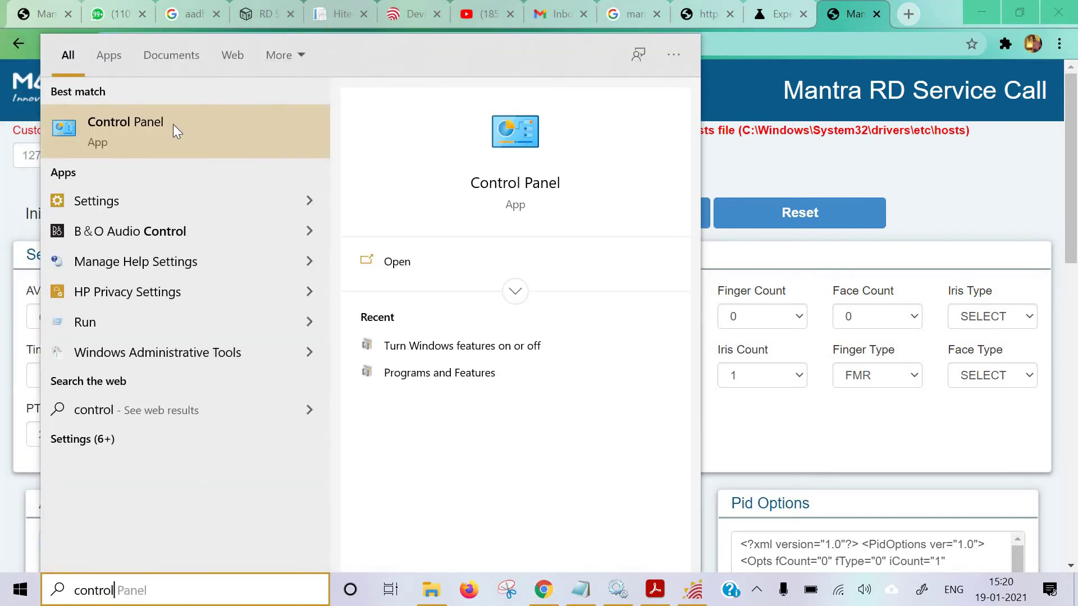
pyautogui.click(164, 131)
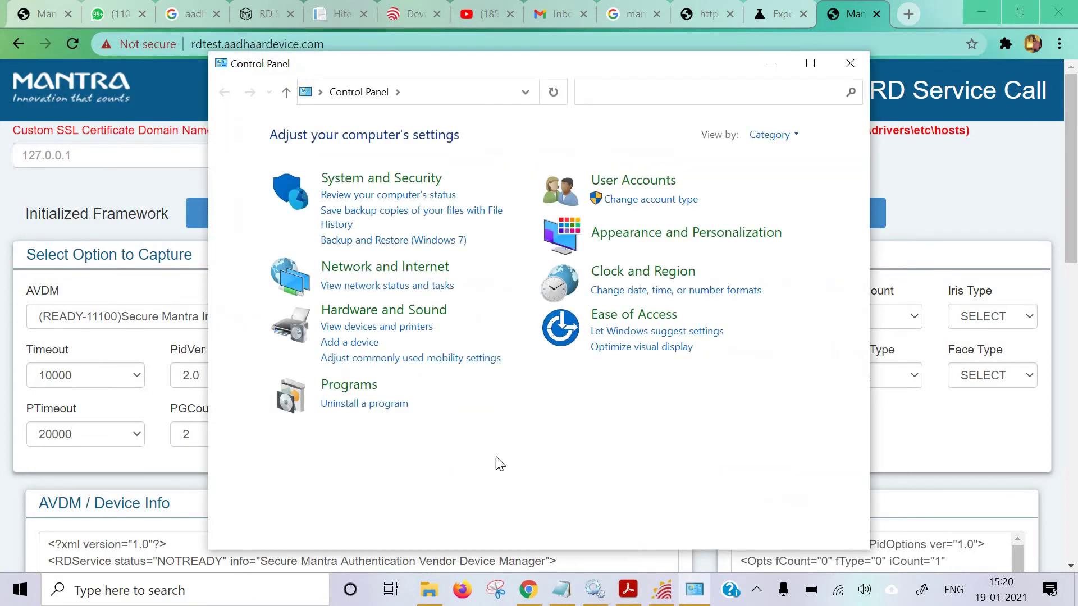
pyautogui.click(362, 385)
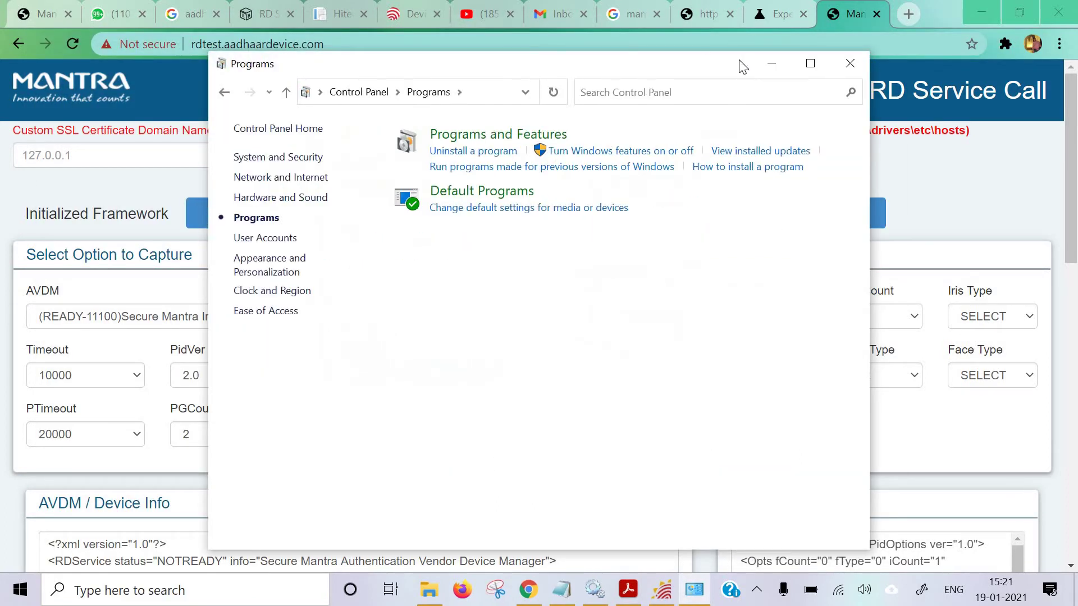
pyautogui.click(810, 63)
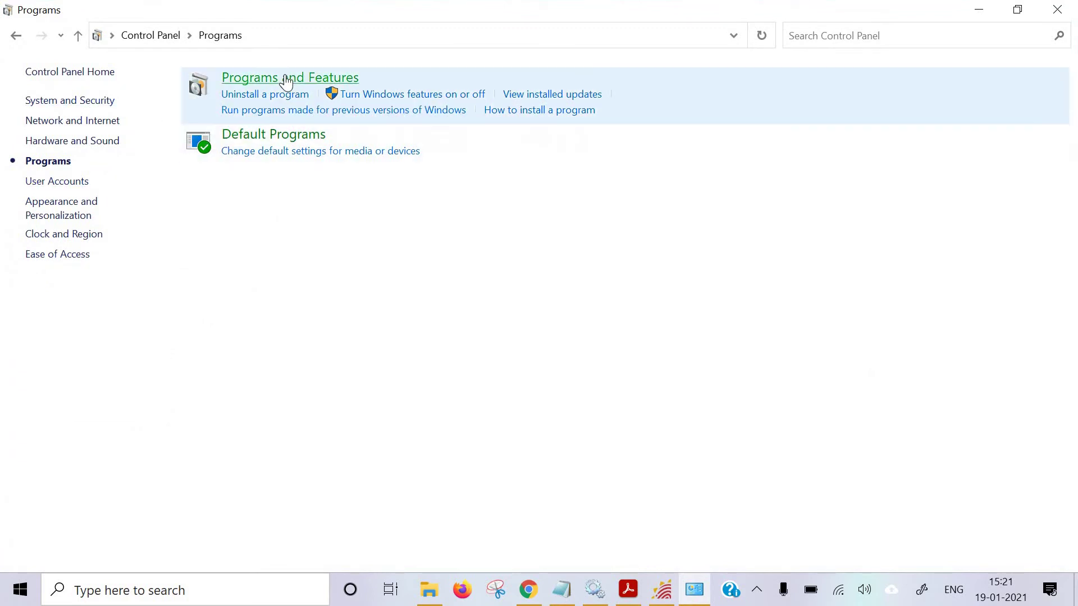
pyautogui.click(286, 79)
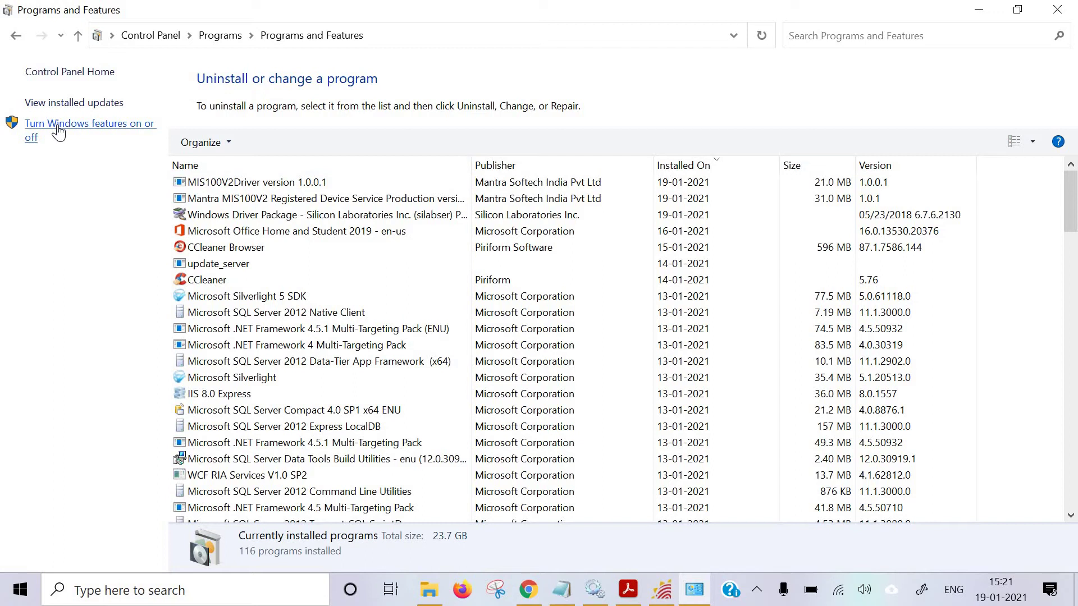
# Inspect the .NET Framework 3.5 WCF activation features, toggling them back, and cancel without changes
pyautogui.click(58, 132)
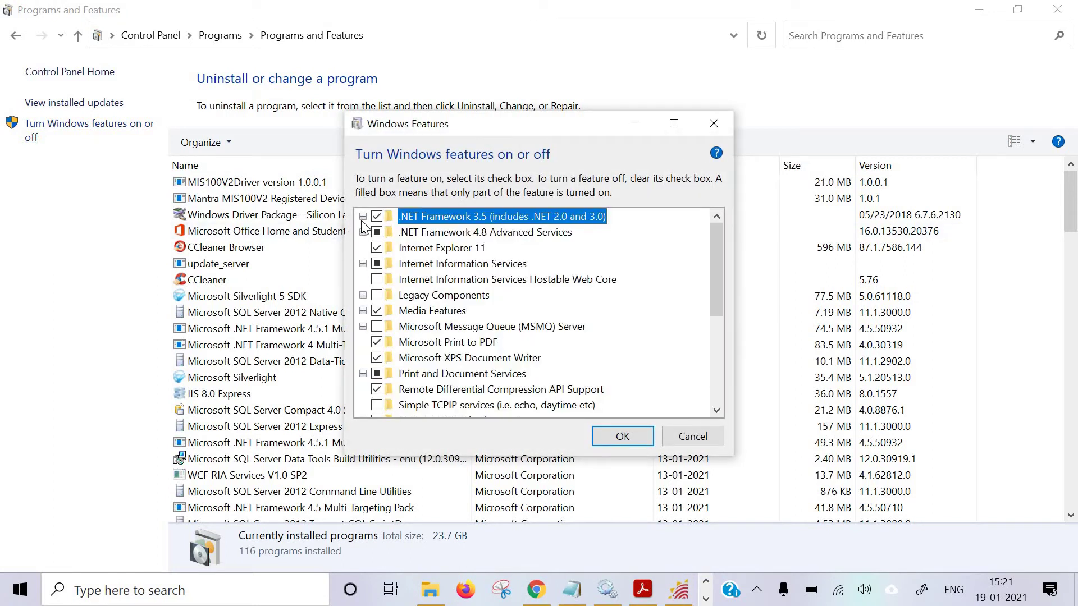
pyautogui.click(363, 216)
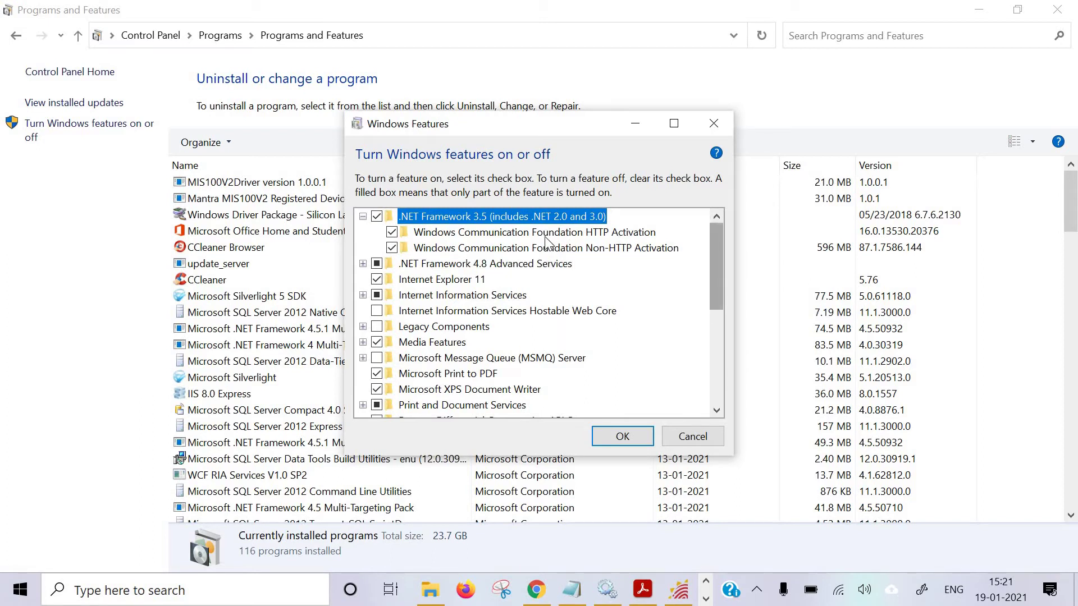
pyautogui.click(391, 232)
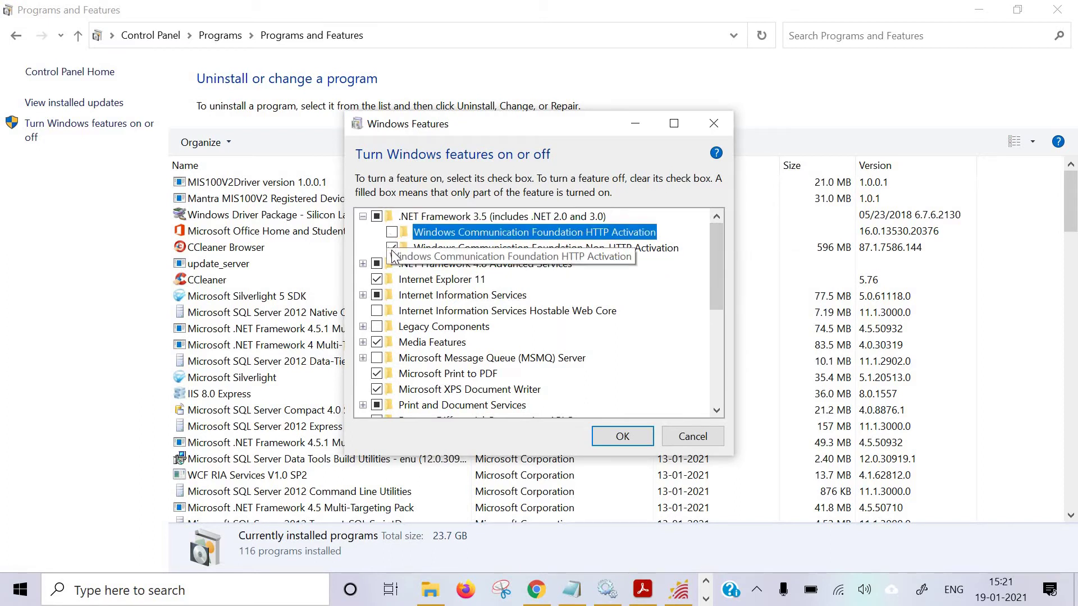
pyautogui.click(392, 247)
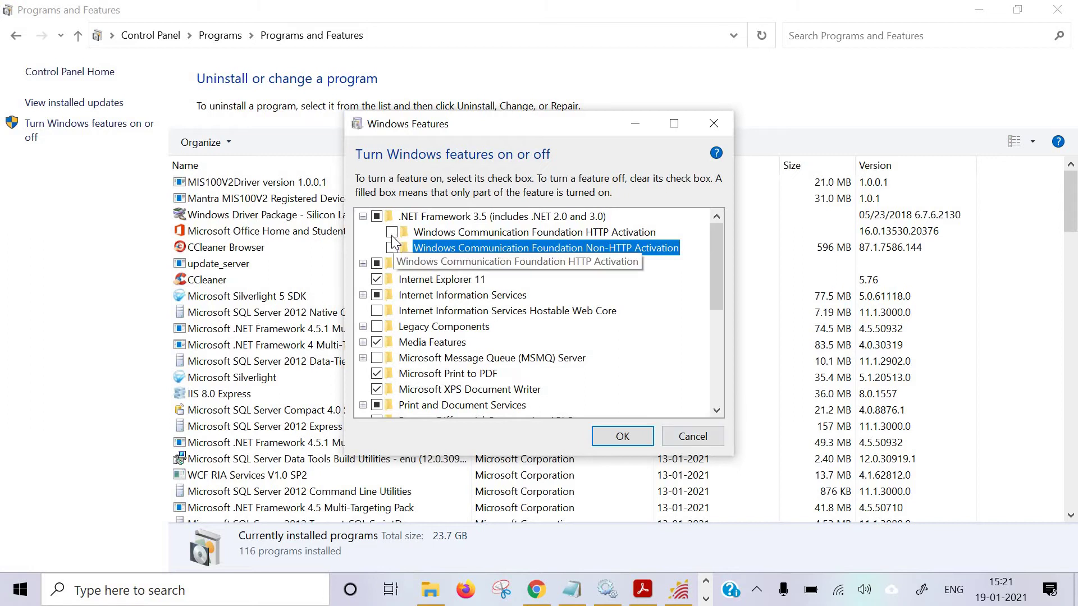
pyautogui.click(391, 231)
pyautogui.click(392, 248)
pyautogui.click(679, 437)
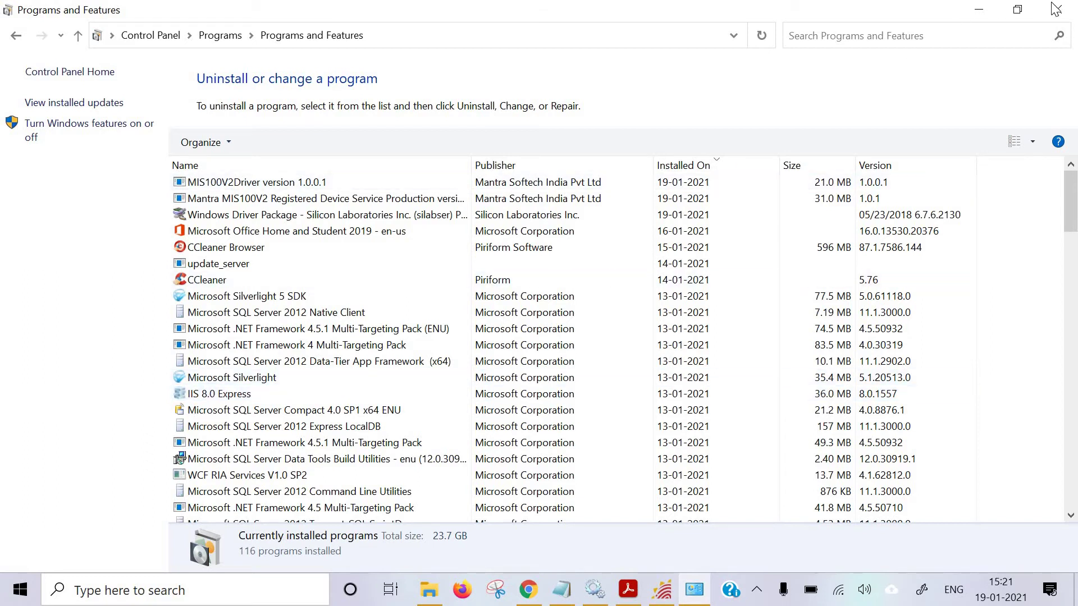
# Close Programs and Features, load the iris device info in RD Service Call, and minimize Chrome
pyautogui.hotkey('alt', 'F4')
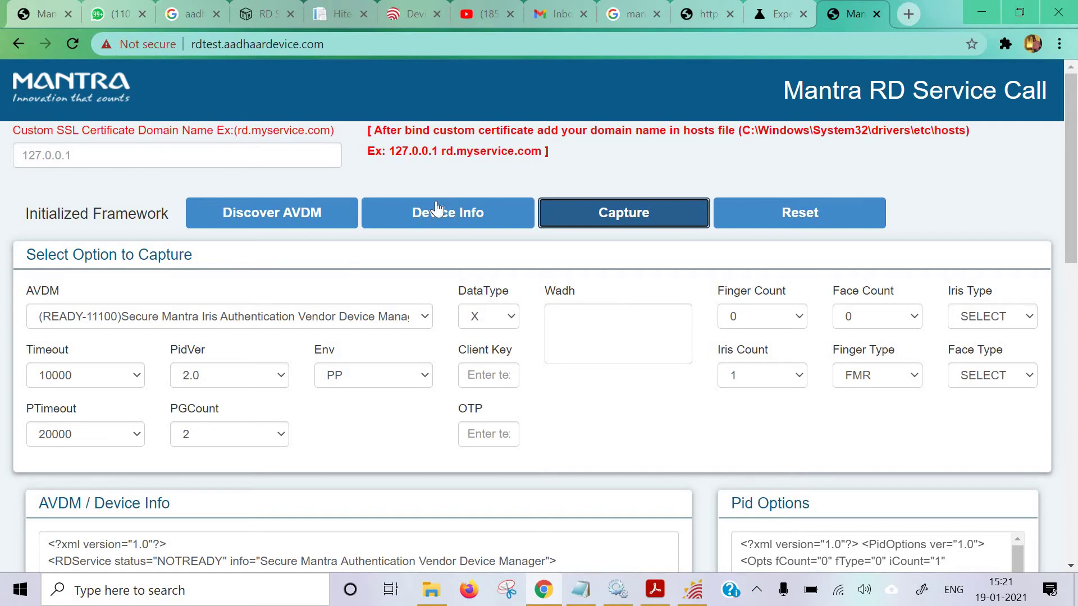
pyautogui.click(470, 219)
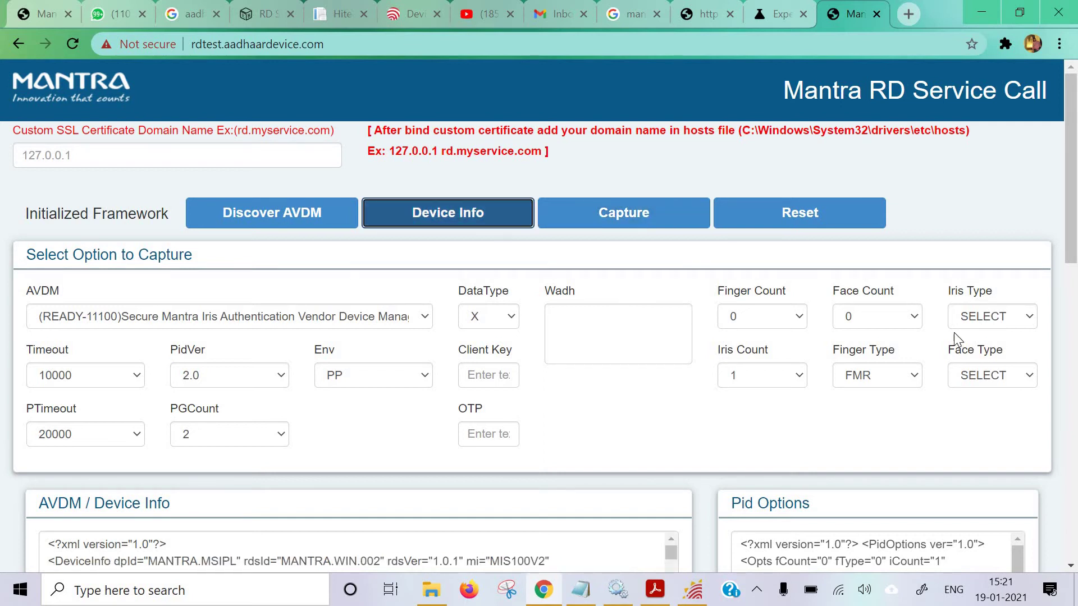
pyautogui.scroll(-15, 1075, 209)
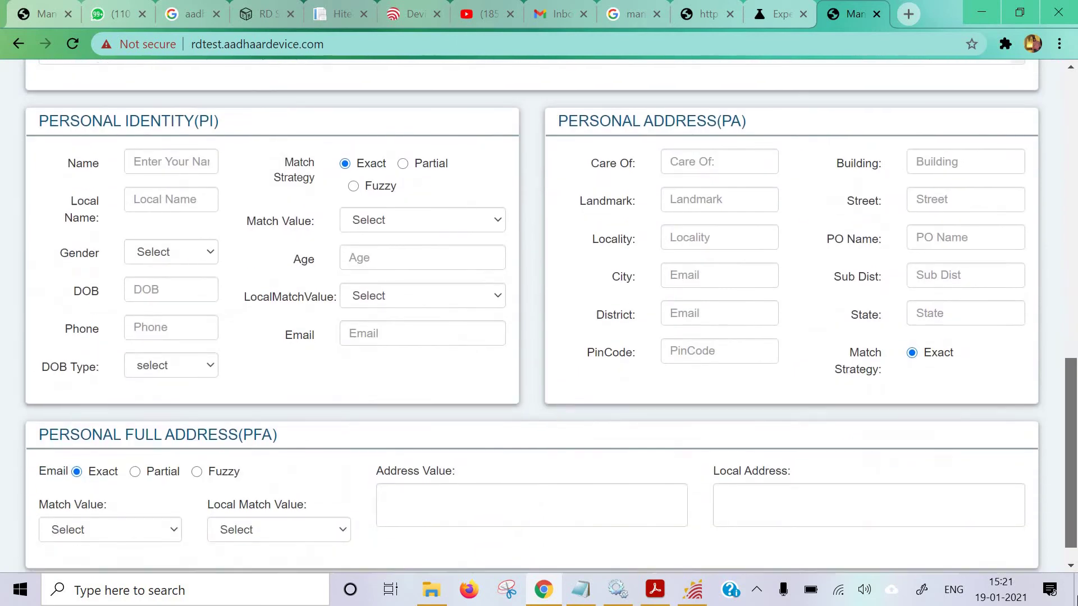
pyautogui.scroll(15, 1075, 337)
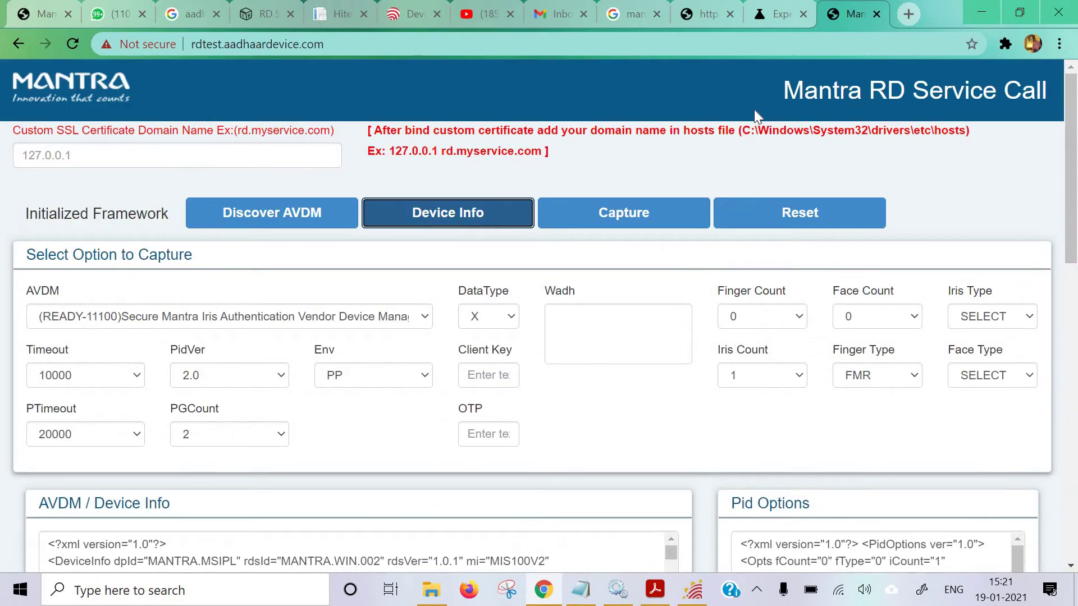
pyautogui.click(983, 14)
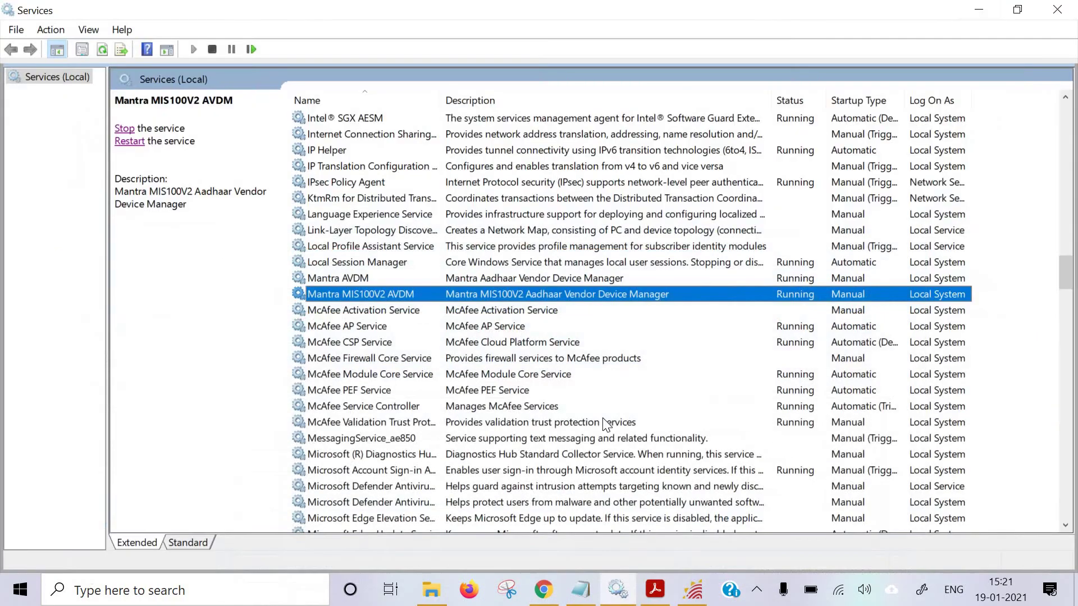
# Close the Aadhaar client window and minimize Services and the Downloads folder to reveal the desktop
pyautogui.click(692, 594)
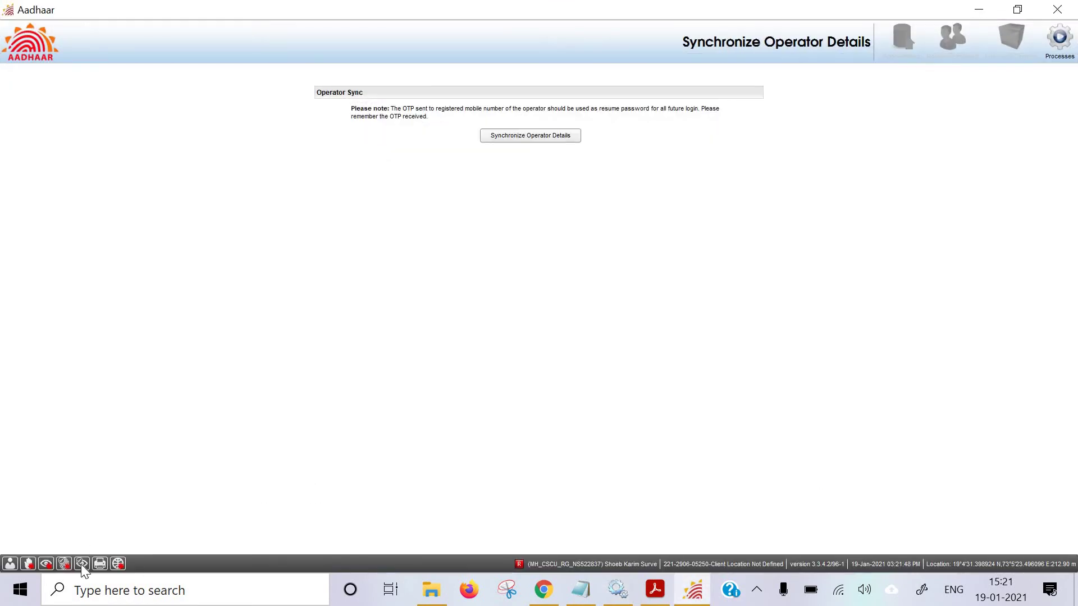
pyautogui.moveTo(81, 565)
pyautogui.click(1066, 12)
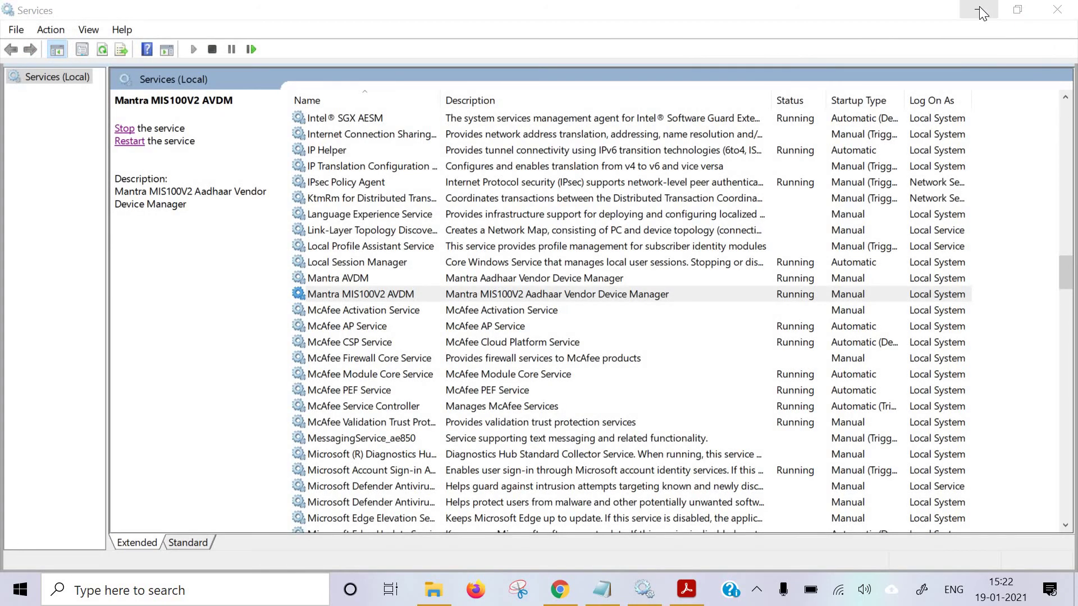
pyautogui.click(979, 6)
pyautogui.click(982, 12)
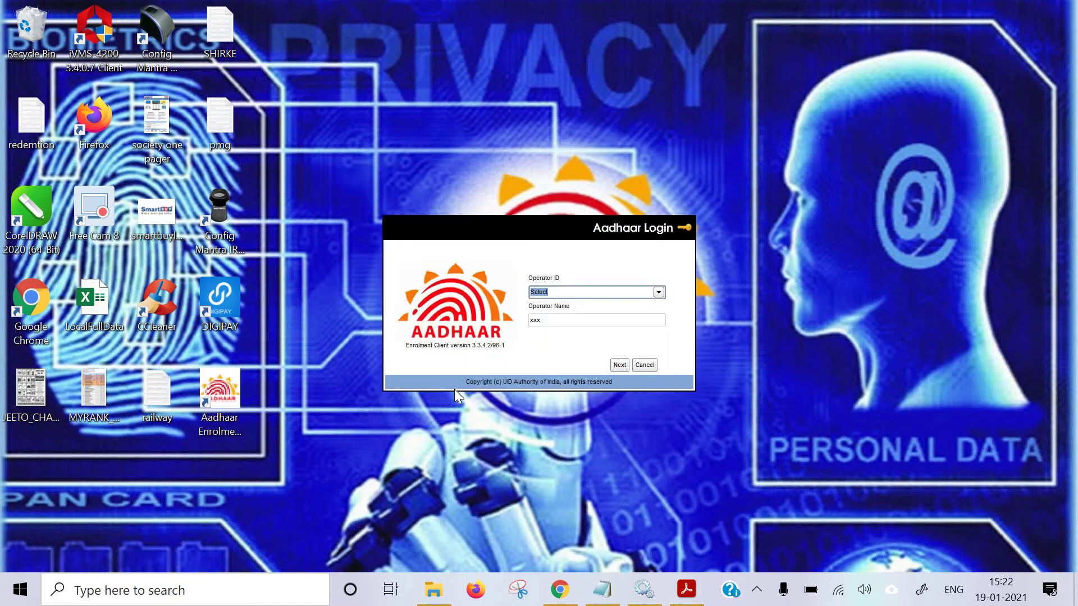
# Clear the incorrect text out of the Operator ID field
pyautogui.write('Chrome://flag')
pyautogui.click(600, 583)
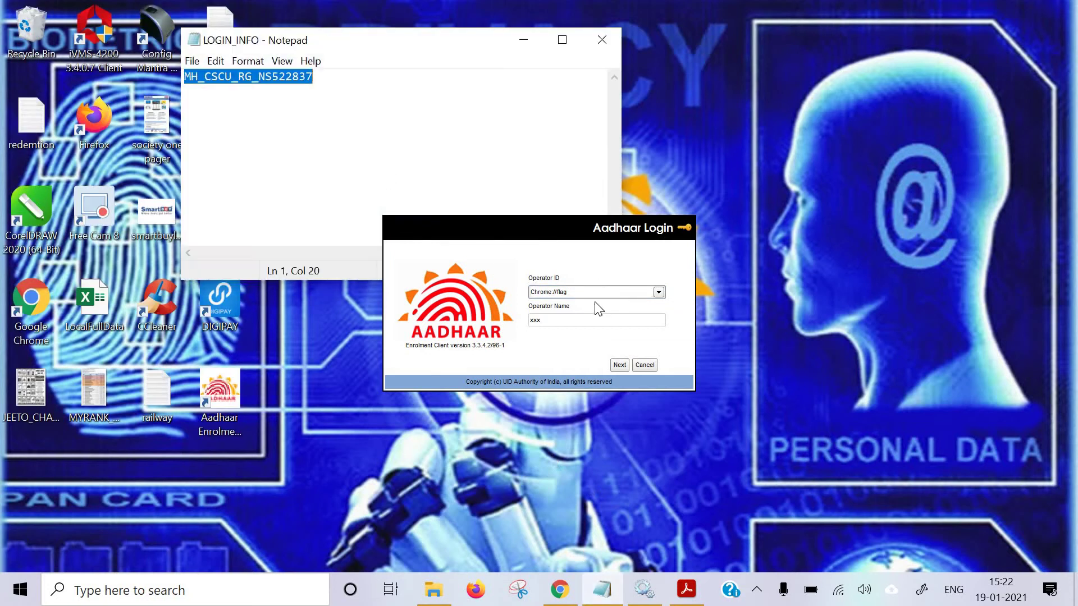
pyautogui.doubleClick(598, 291)
pyautogui.click(598, 292)
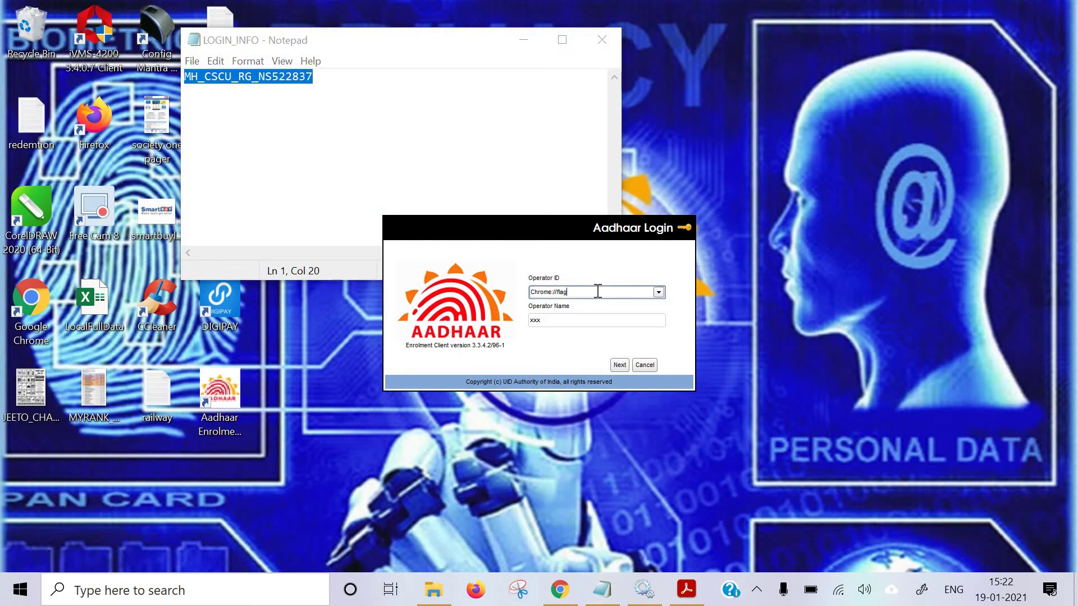
pyautogui.press('BackSpace')
pyautogui.press('BackSpace')
pyautogui.press('BackSpace')
pyautogui.press('BackSpace')
pyautogui.press('BackSpace')
pyautogui.press('BackSpace')
pyautogui.press('BackSpace')
pyautogui.press('BackSpace')
pyautogui.press('BackSpace')
pyautogui.press('BackSpace')
pyautogui.press('BackSpace')
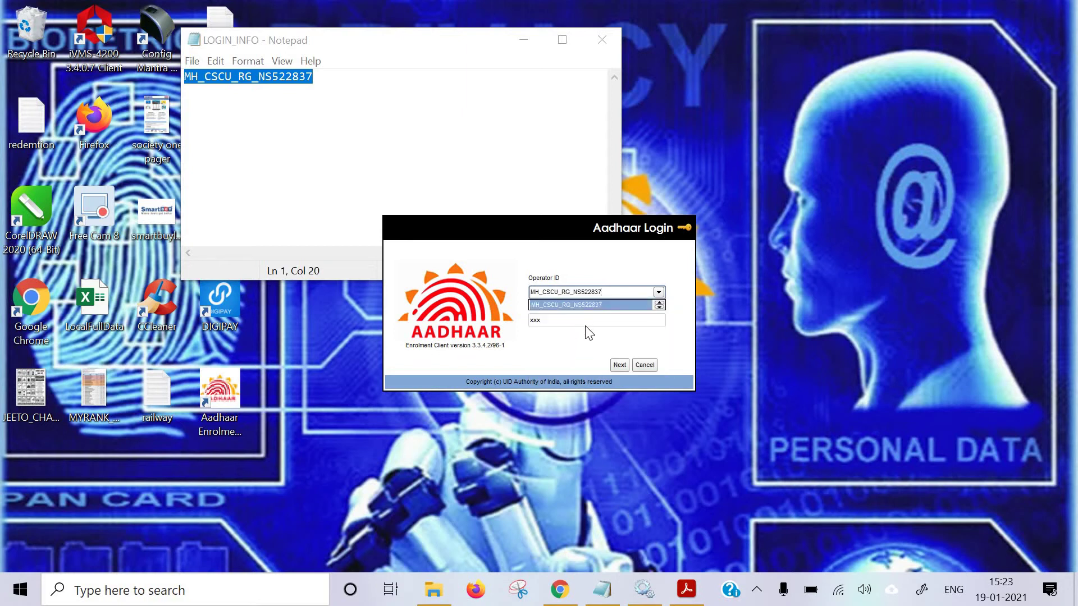
pyautogui.click(615, 324)
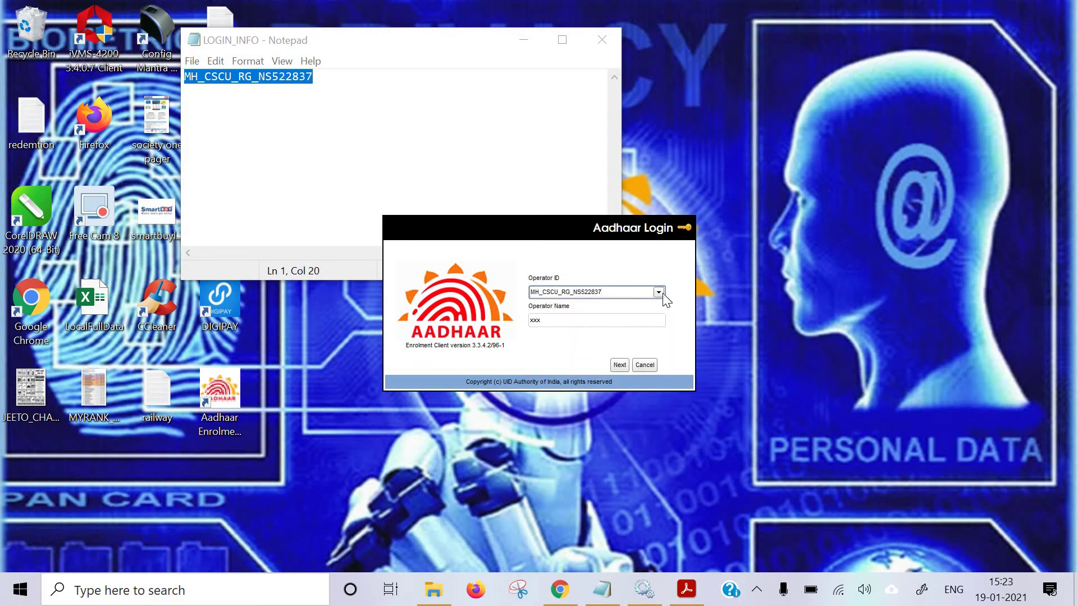
# Pick the saved operator ID from the dropdown and log in
pyautogui.click(661, 293)
pyautogui.click(612, 305)
pyautogui.click(620, 365)
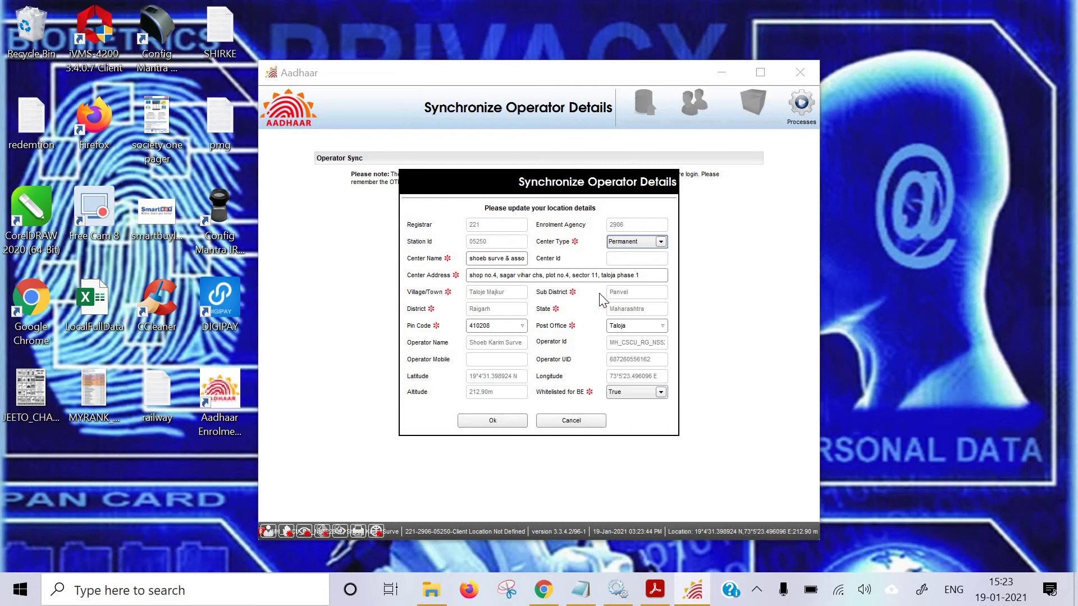
# Attempt to submit the location details, dismissing the repeated VTC-PO combination warnings
pyautogui.doubleClick(495, 326)
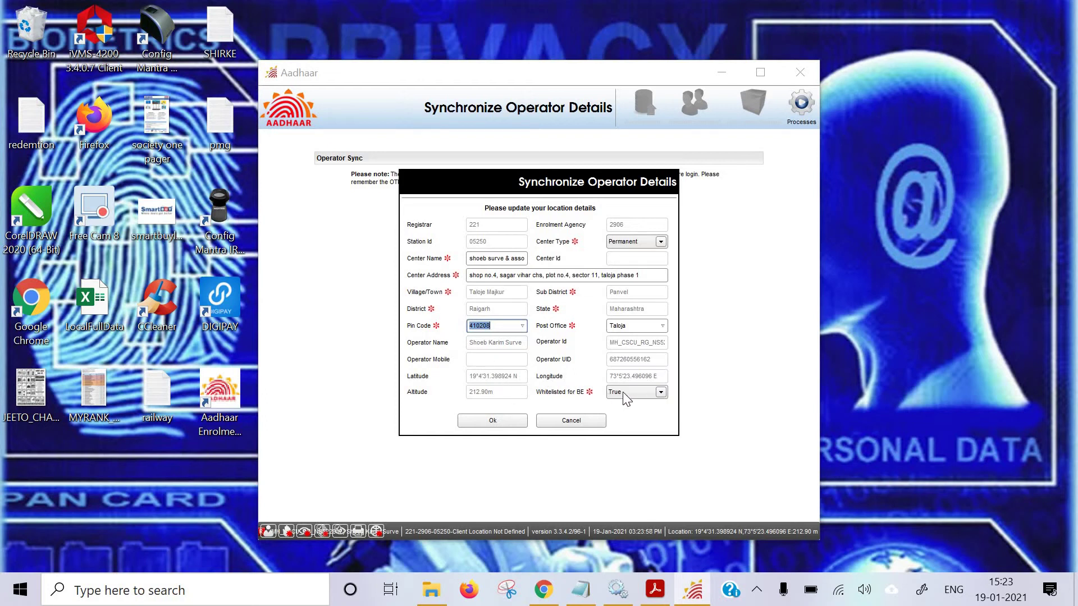
pyautogui.click(510, 419)
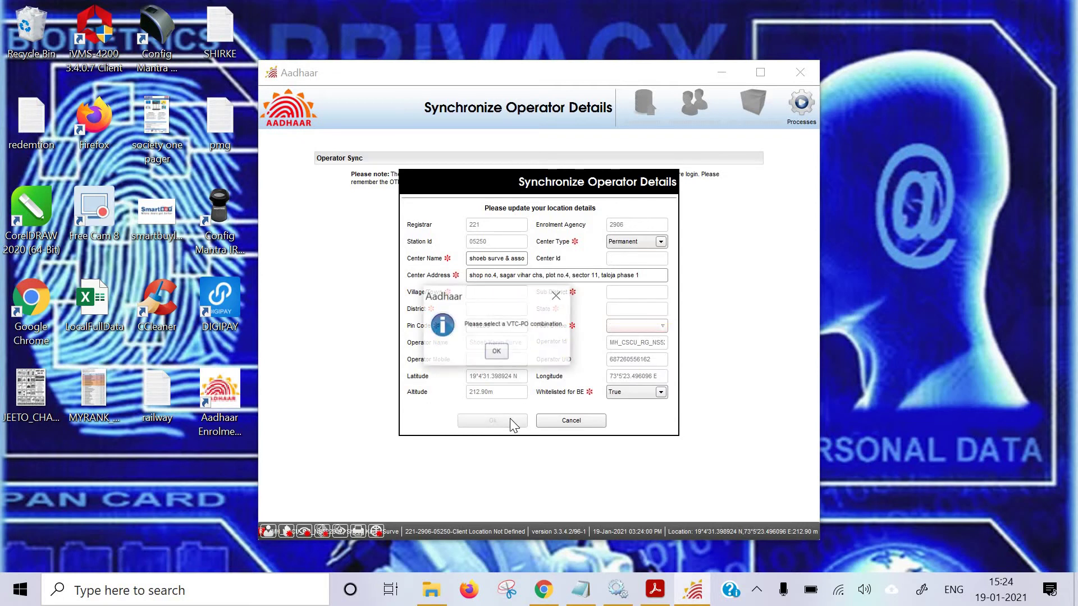
pyautogui.click(496, 352)
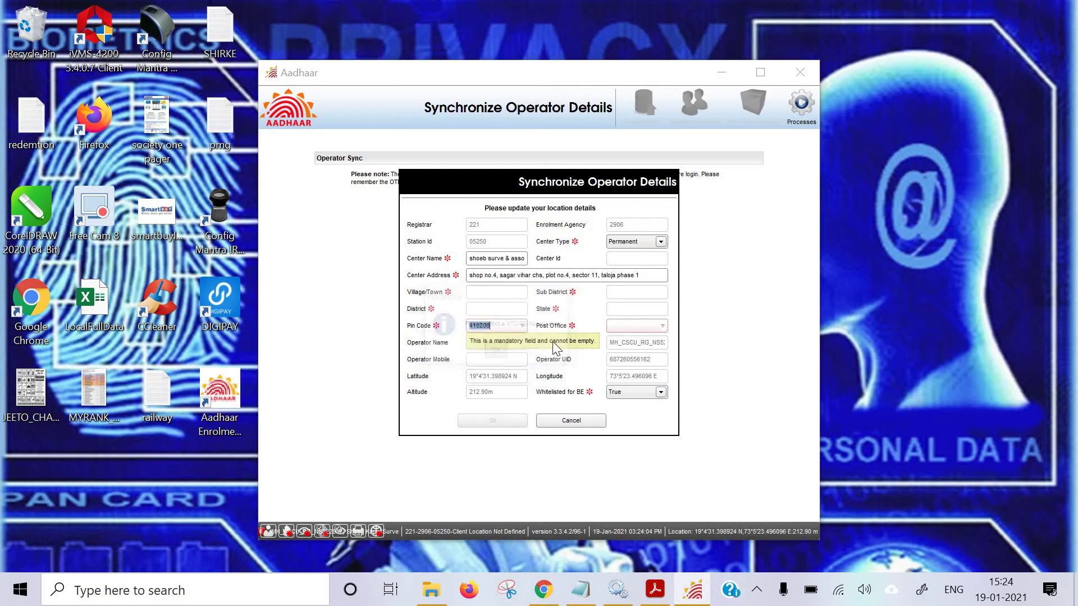
pyautogui.click(618, 326)
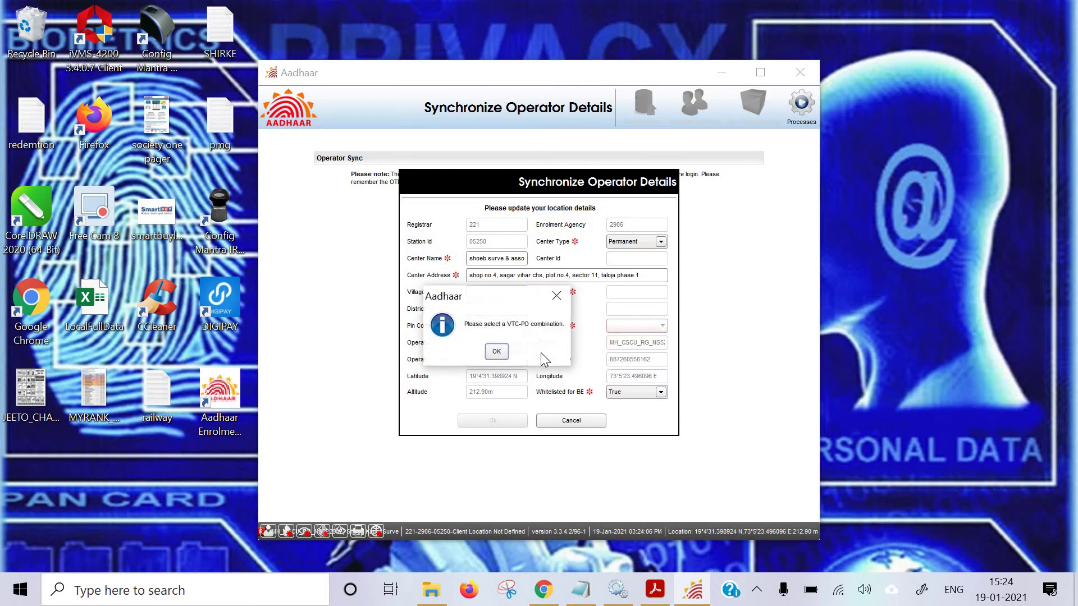
pyautogui.click(496, 352)
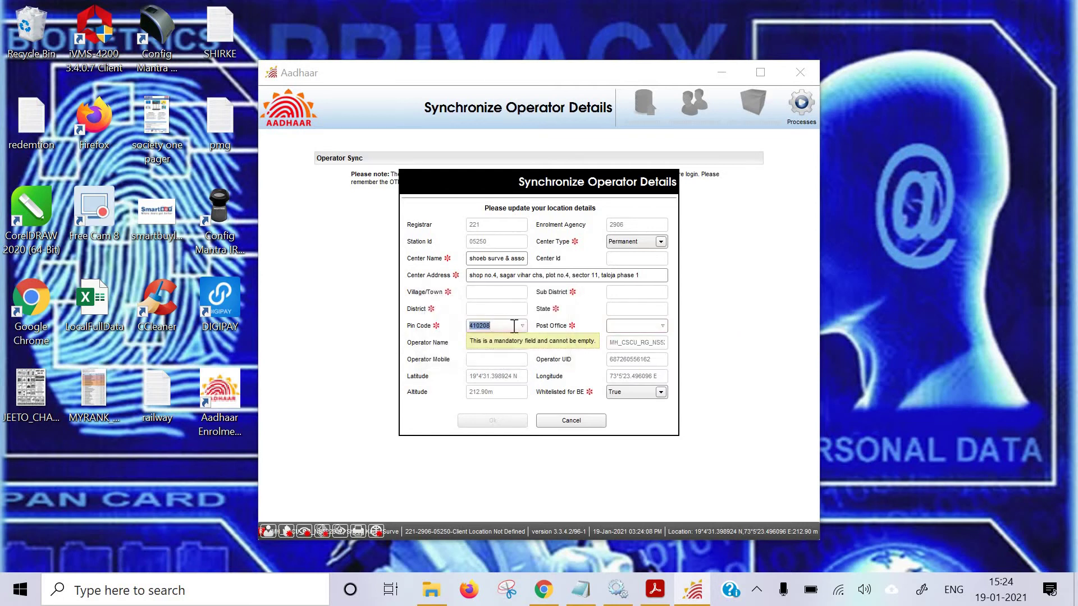
pyautogui.click(633, 328)
pyautogui.click(504, 351)
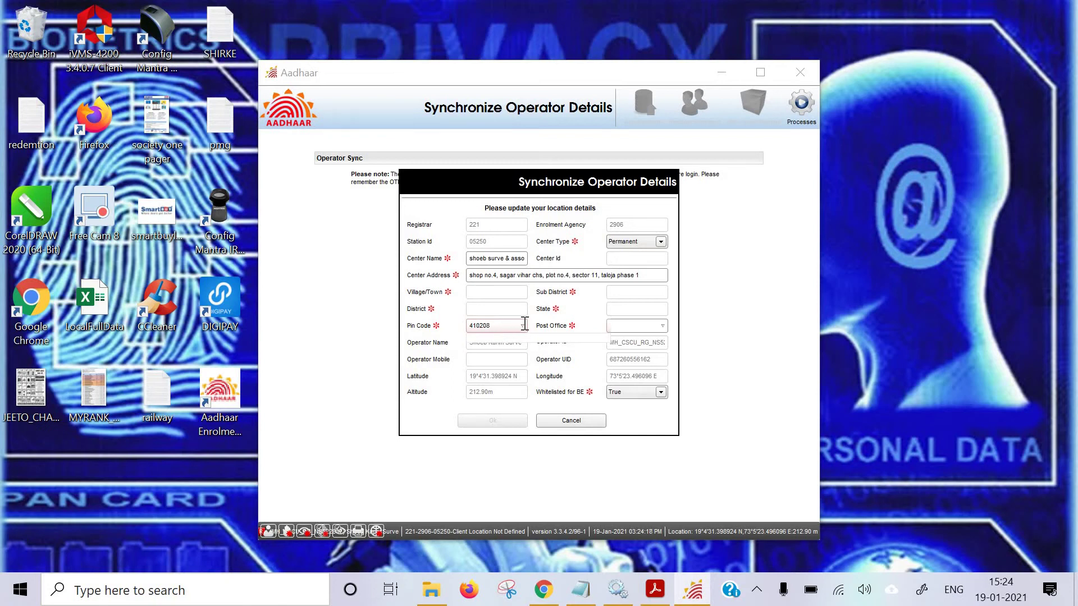
# Re-enter pin code 410208, choose village Taloje Majkur and post office Taloja, and submit
pyautogui.write('8')
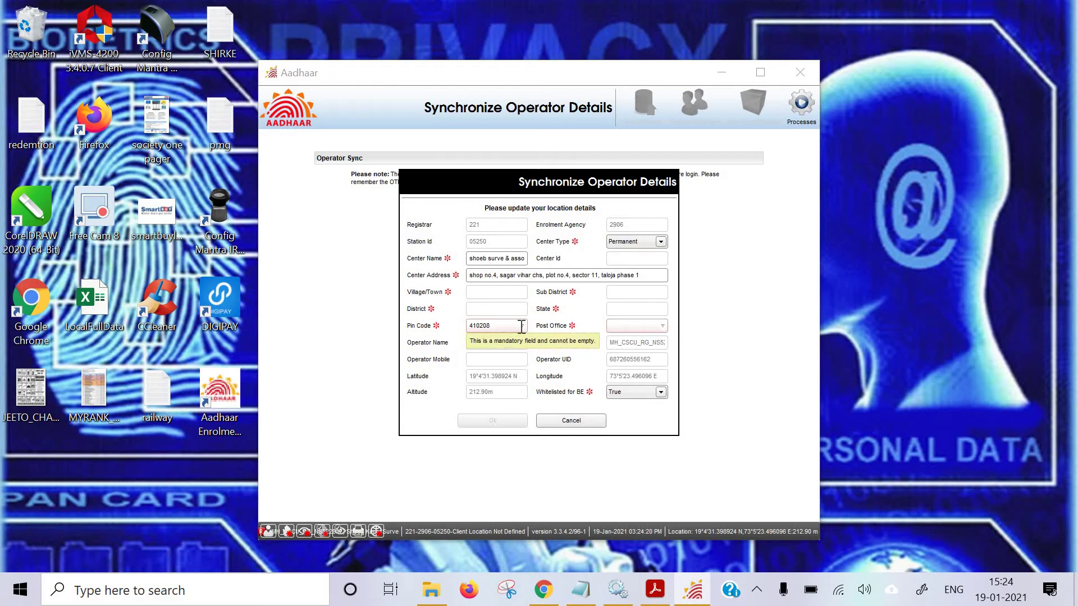
pyautogui.doubleClick(492, 325)
pyautogui.write('410208')
pyautogui.click(512, 327)
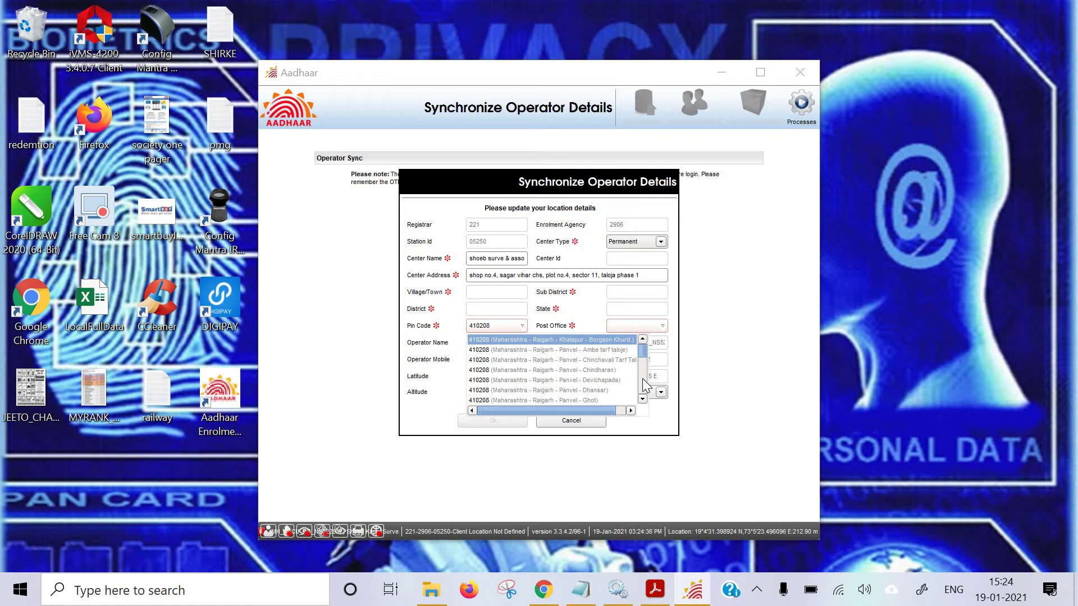
pyautogui.click(643, 378)
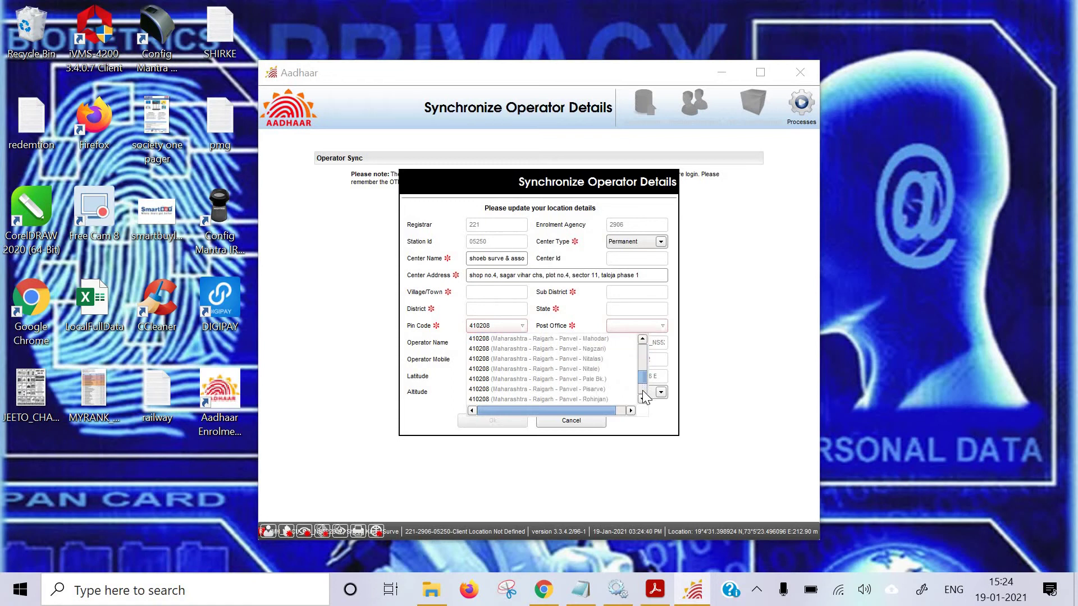
pyautogui.click(643, 398)
pyautogui.click(643, 398)
pyautogui.click(643, 398)
pyautogui.click(643, 398)
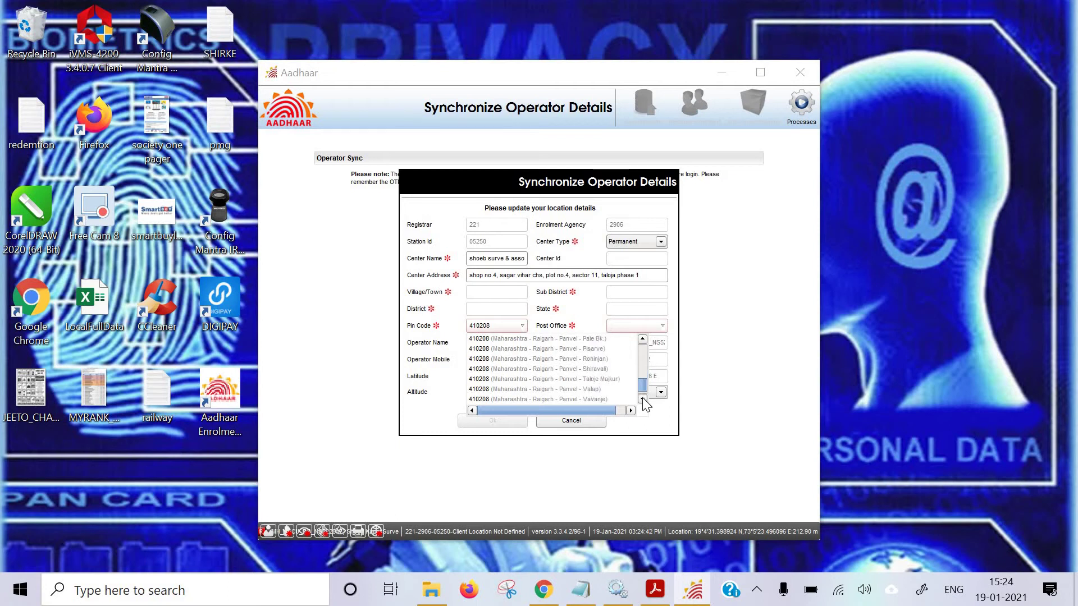
pyautogui.click(643, 398)
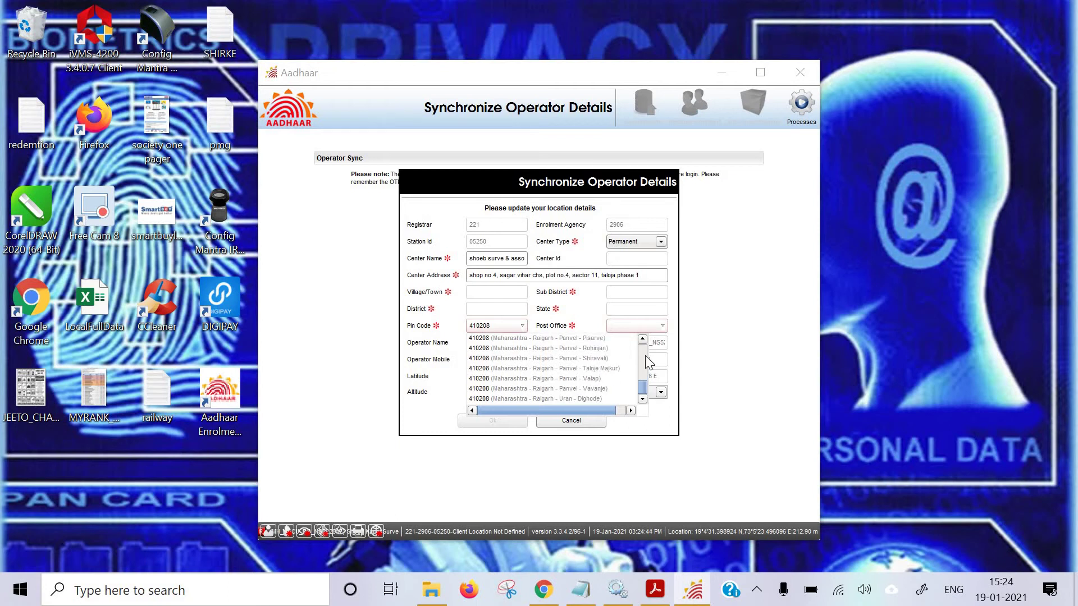
pyautogui.click(594, 371)
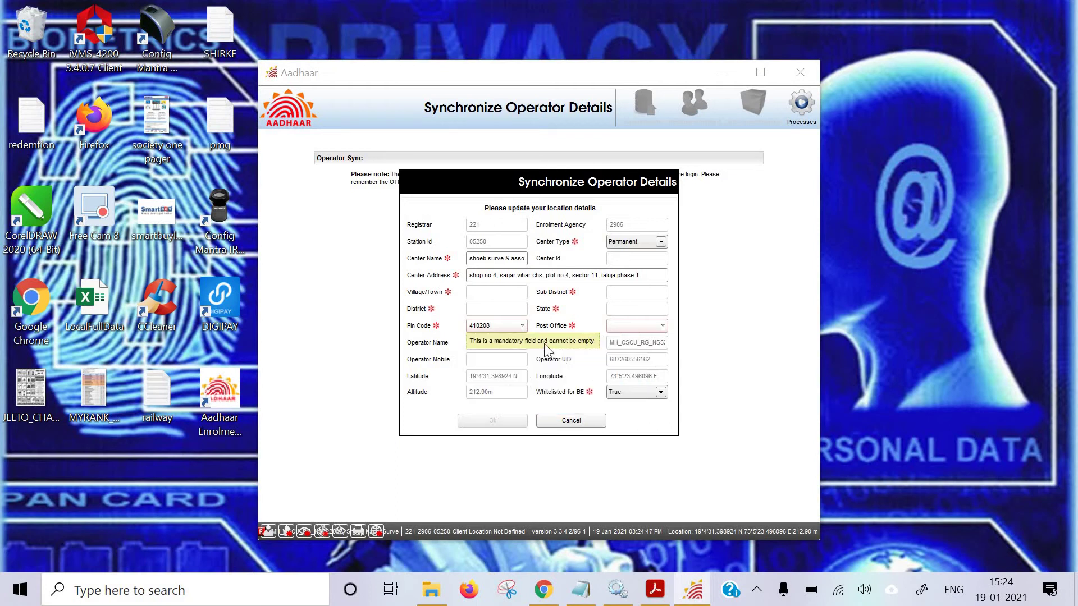
pyautogui.click(620, 326)
pyautogui.click(623, 341)
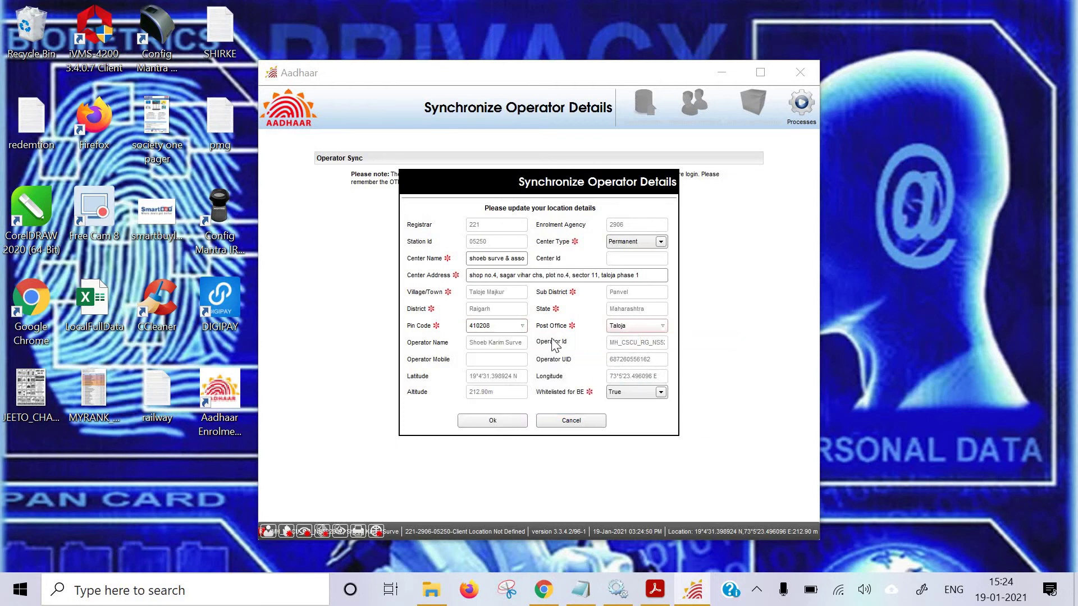
pyautogui.click(512, 425)
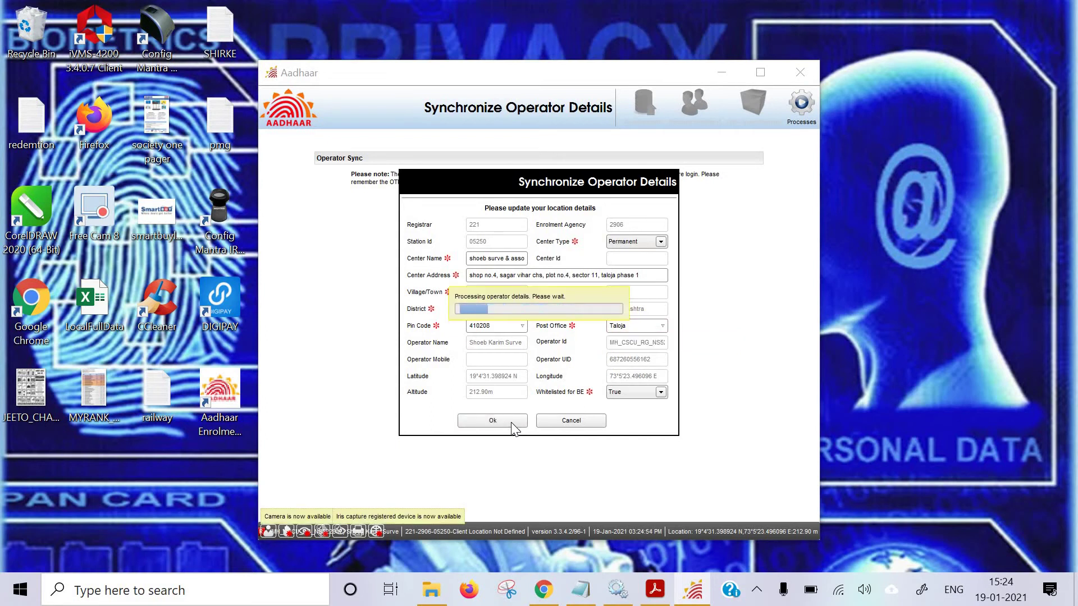
# Enter the received OTP, verify with an operator iris scan, confirm sync success, and maximize the window
pyautogui.click(512, 425)
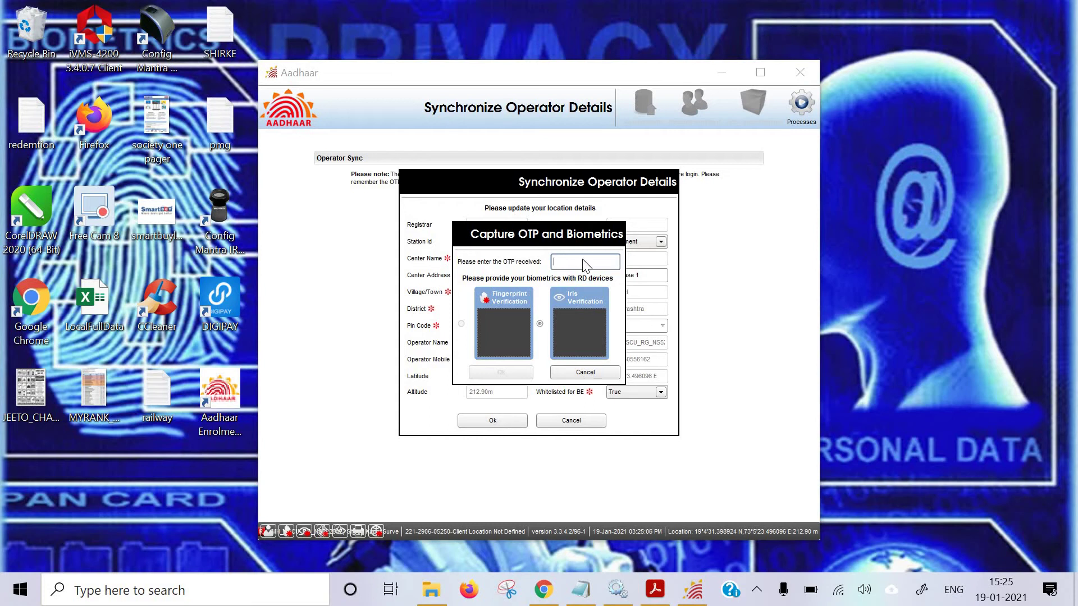
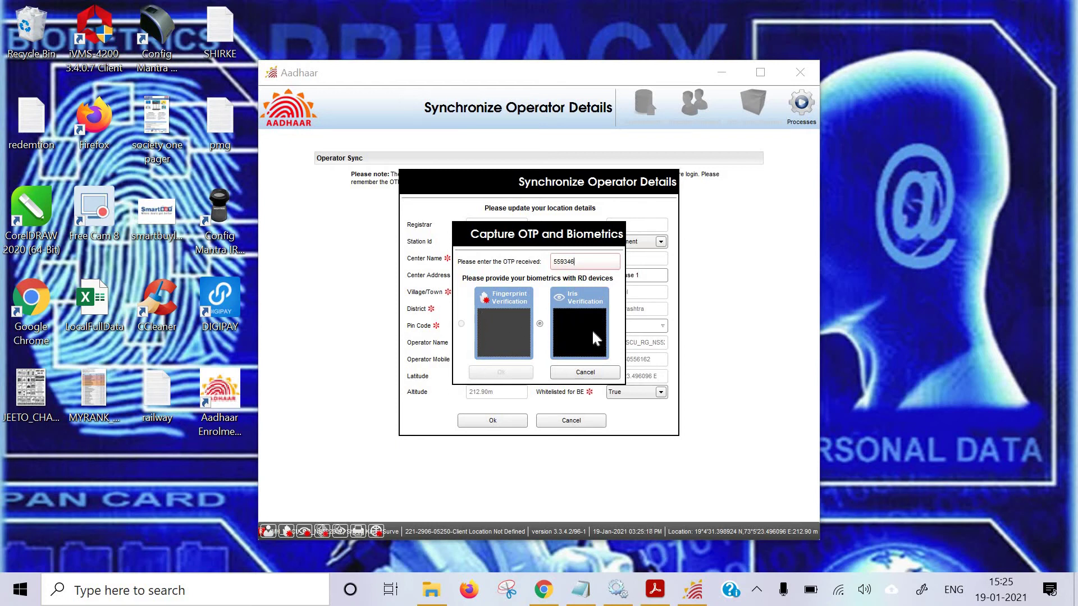
pyautogui.click(593, 333)
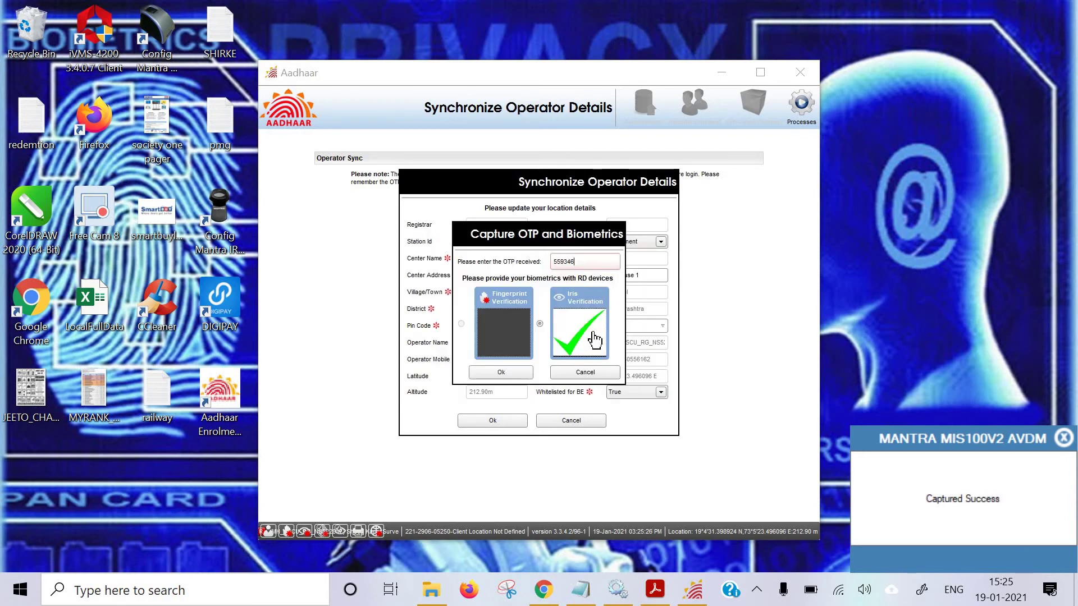
pyautogui.click(524, 372)
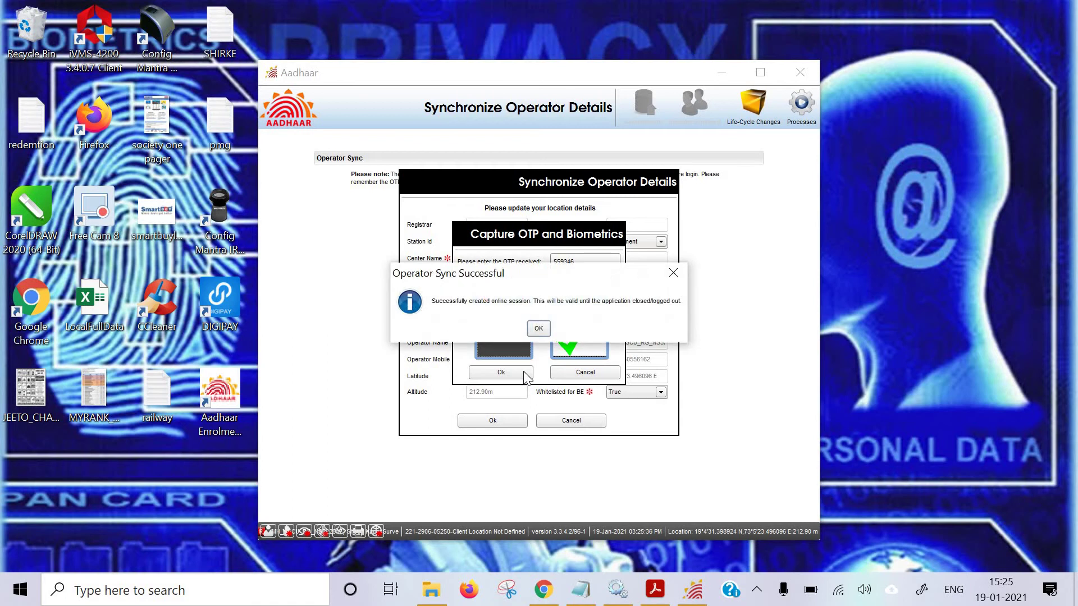
pyautogui.click(538, 329)
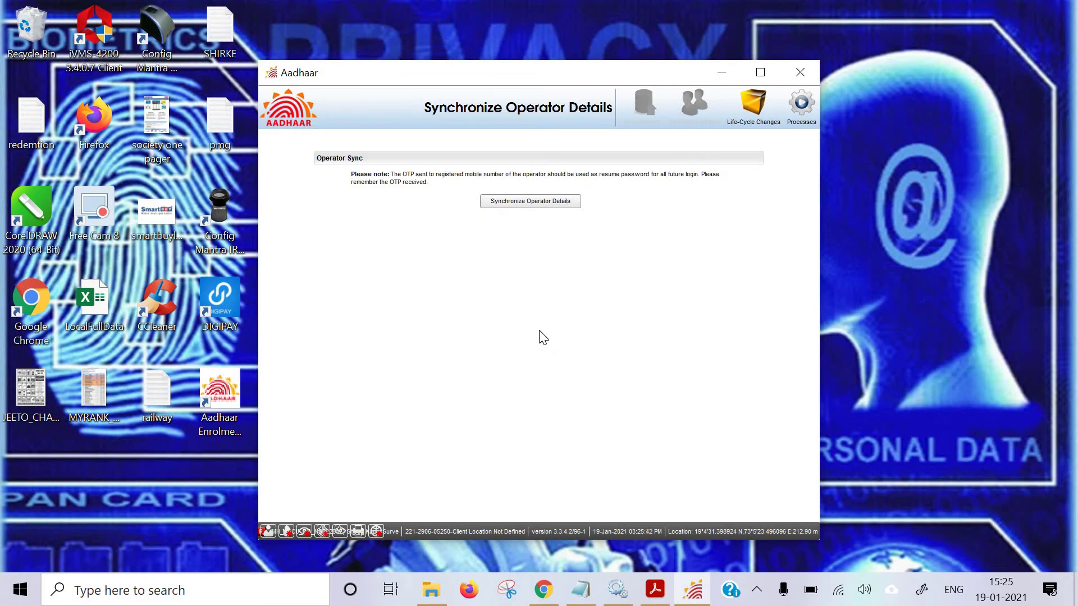
pyautogui.click(759, 73)
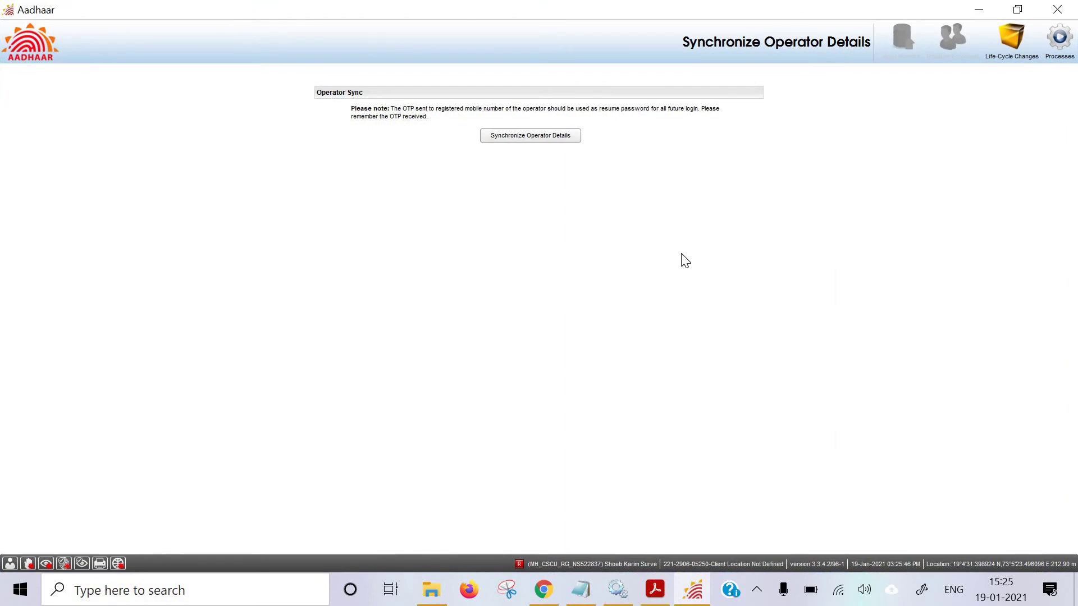
# Choose Print Aadhaar from the Life-Cycle Changes menu
pyautogui.click(1011, 38)
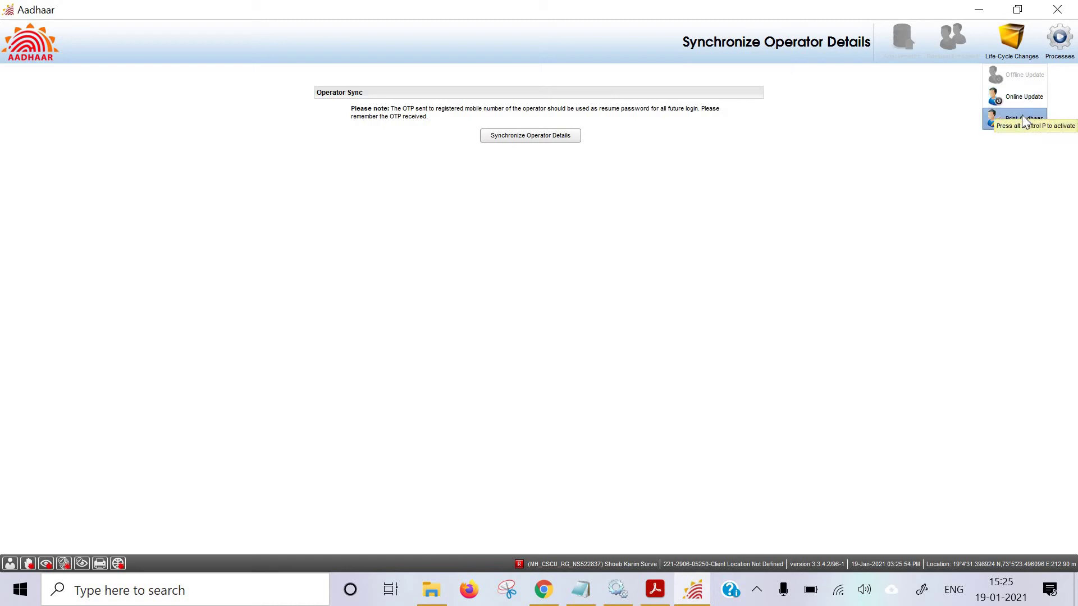
pyautogui.click(676, 247)
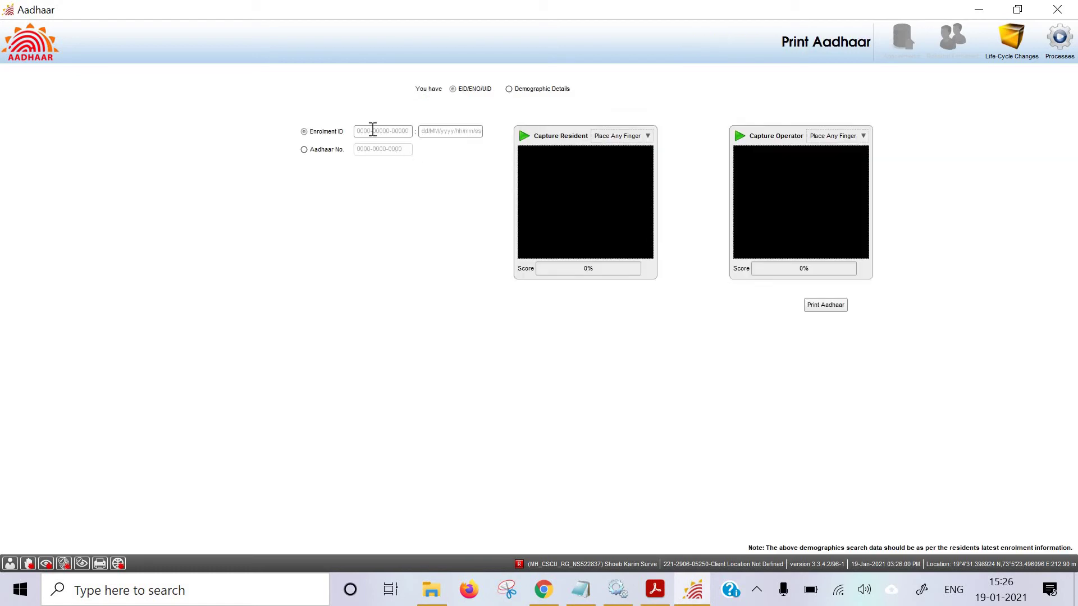
# Set resident capture to Capture Any Iris and scan it at 74%, then set operator capture to iris
pyautogui.click(372, 130)
pyautogui.click(637, 137)
pyautogui.click(631, 149)
pyautogui.click(634, 140)
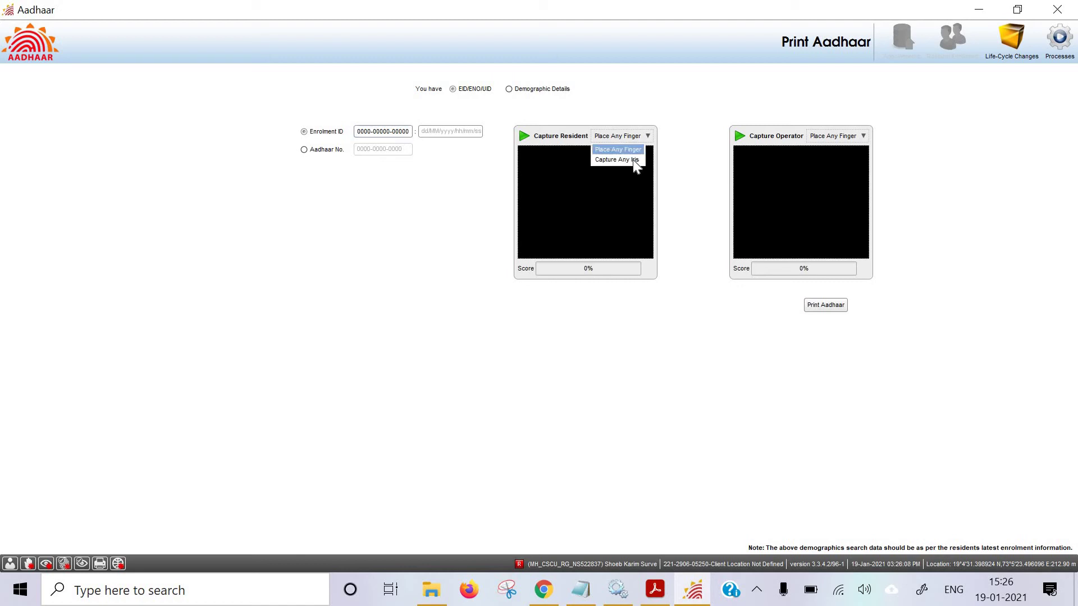
pyautogui.click(616, 160)
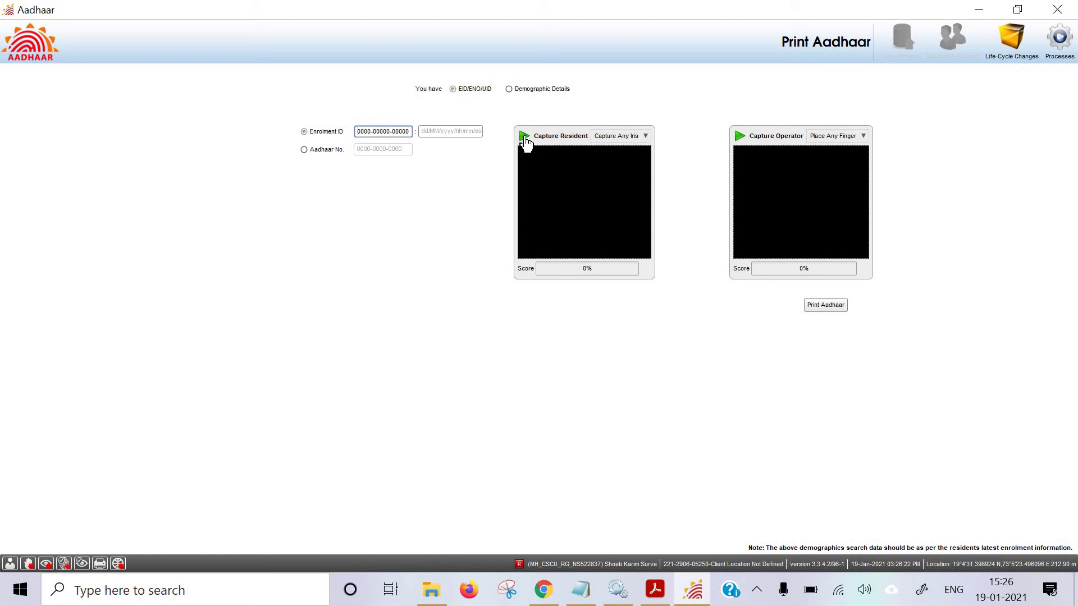
pyautogui.click(526, 138)
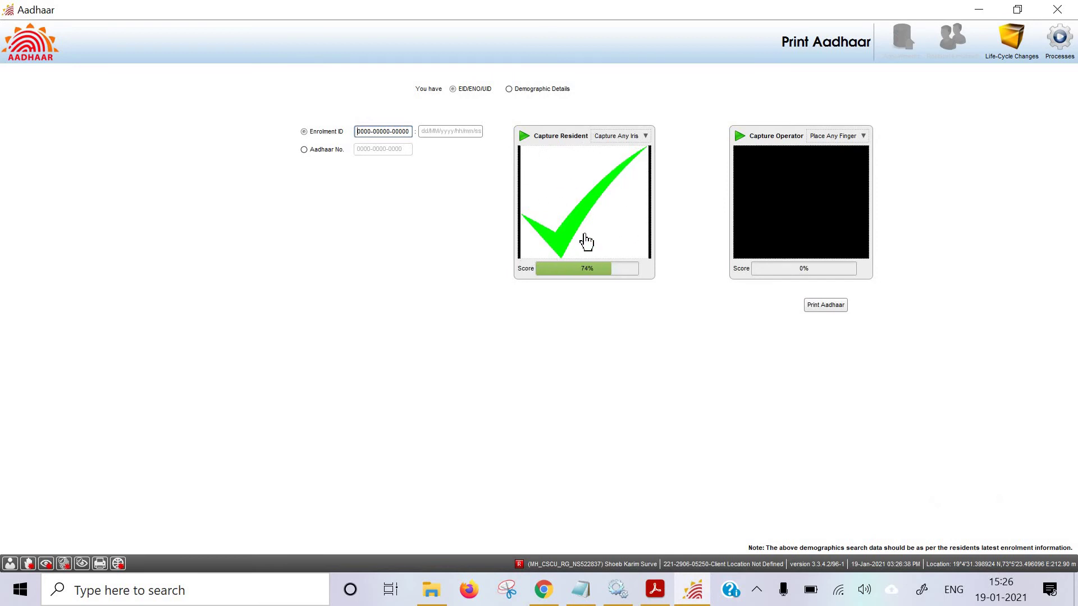
pyautogui.click(837, 136)
pyautogui.click(834, 158)
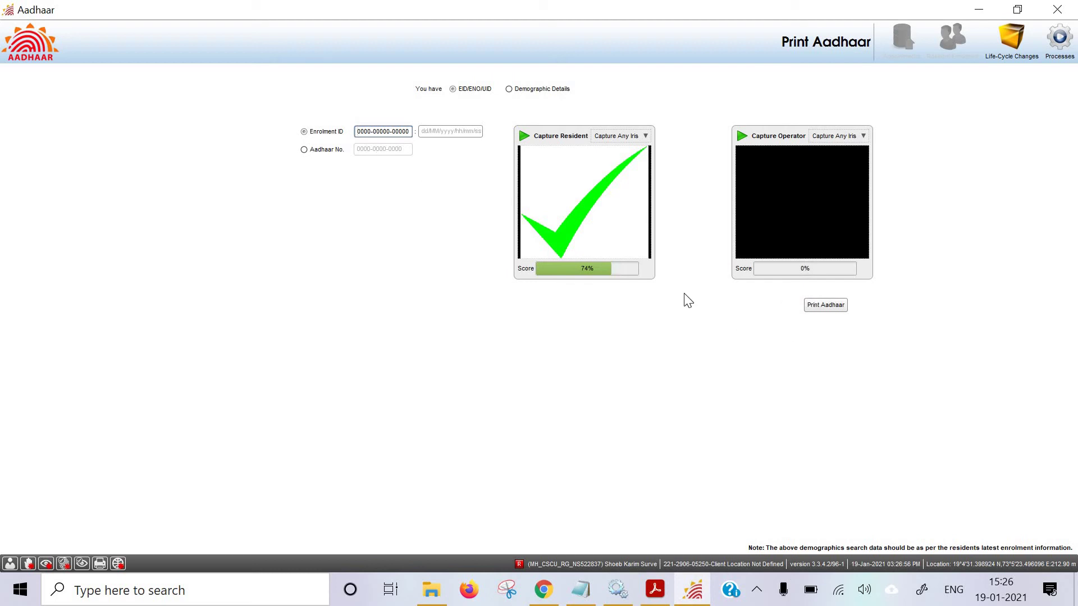
# Switch from the Print Aadhaar search to the Life-Cycle Changes Online Update task
pyautogui.click(509, 90)
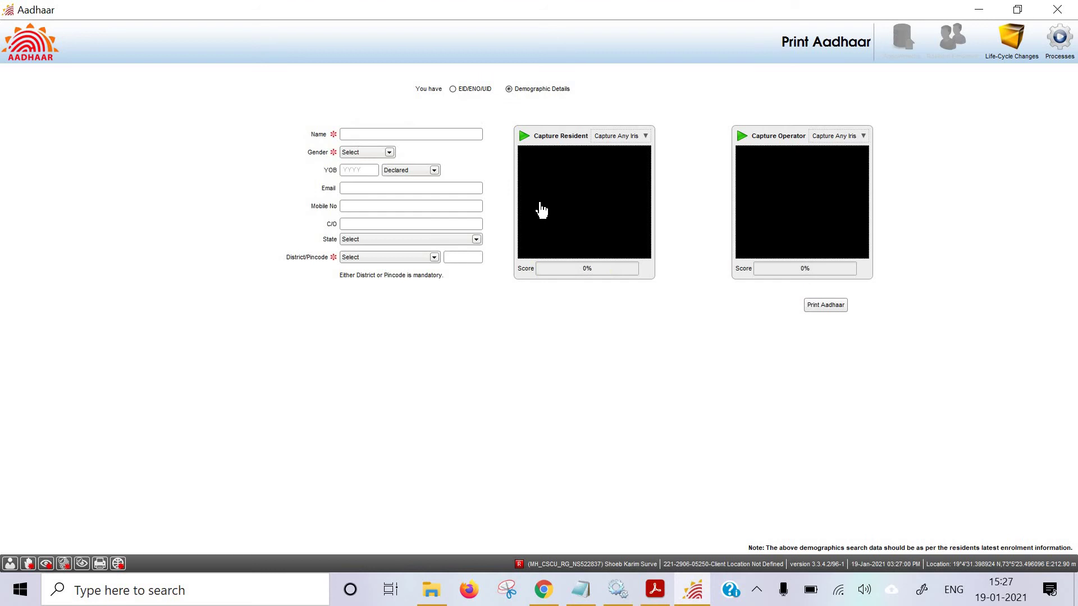
pyautogui.click(1018, 56)
pyautogui.click(1025, 100)
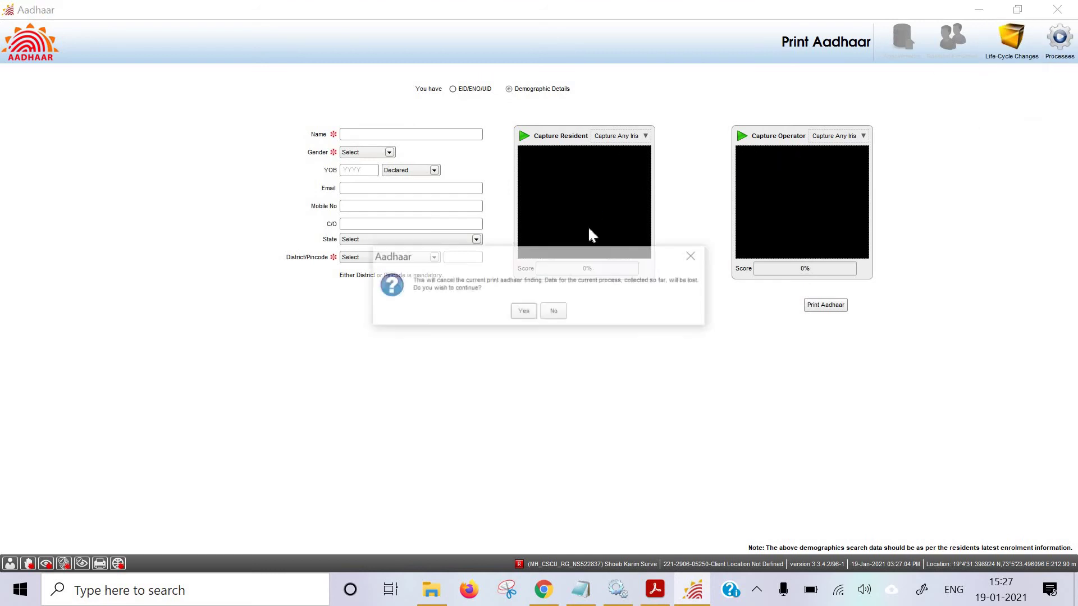
pyautogui.click(523, 313)
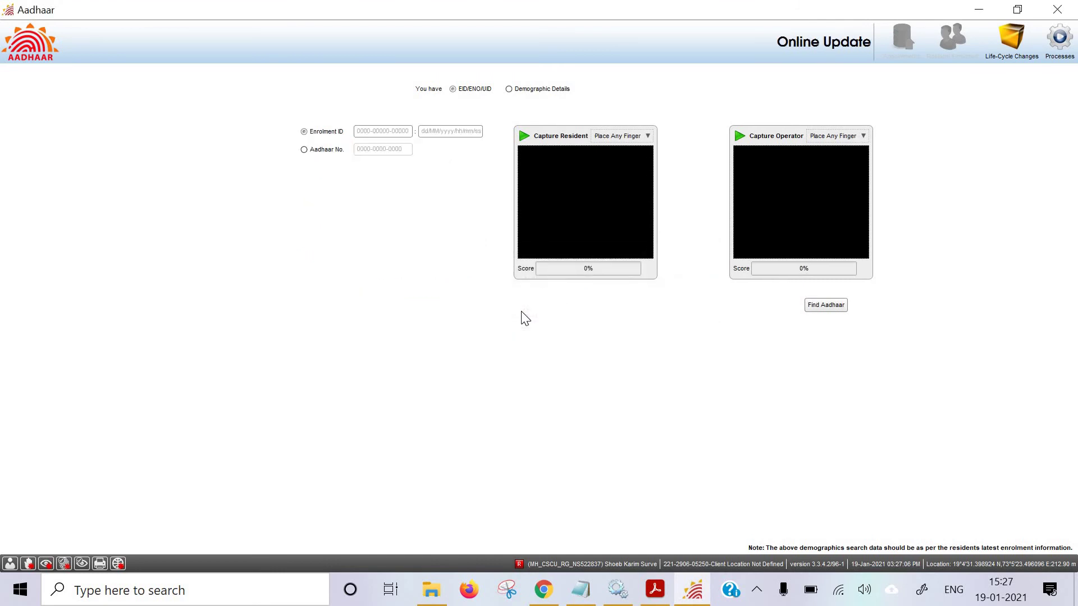
# Choose Aadhaar No. as the search key and enter the resident's Aadhaar number
pyautogui.click(313, 151)
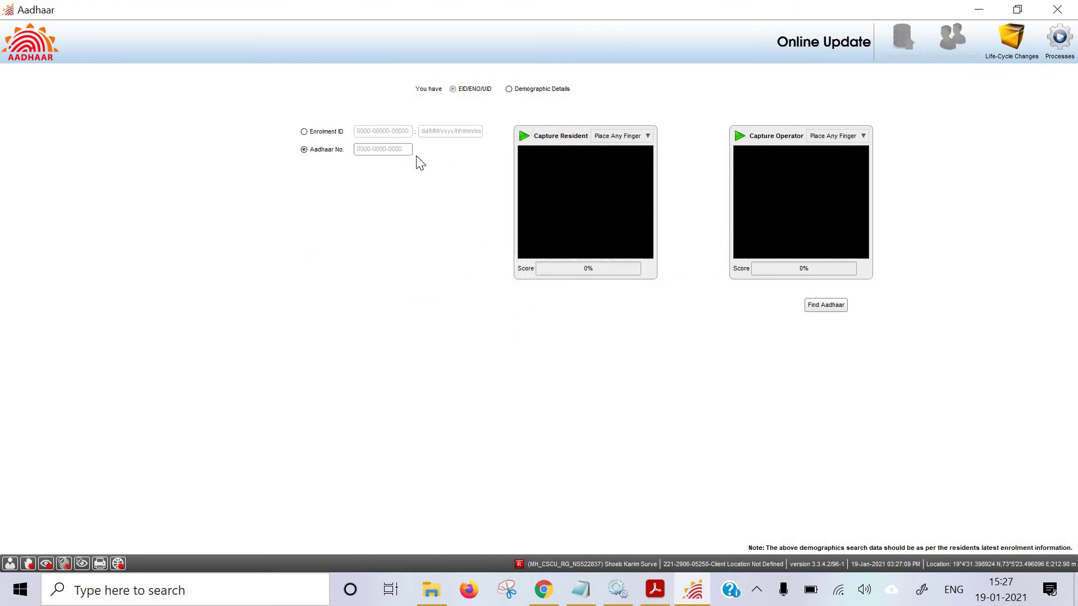
pyautogui.click(371, 152)
pyautogui.hotkey('ctrl', 'a')
# Capture the resident's iris after the fingerprint device proves unavailable, scoring 65%
pyautogui.click(524, 133)
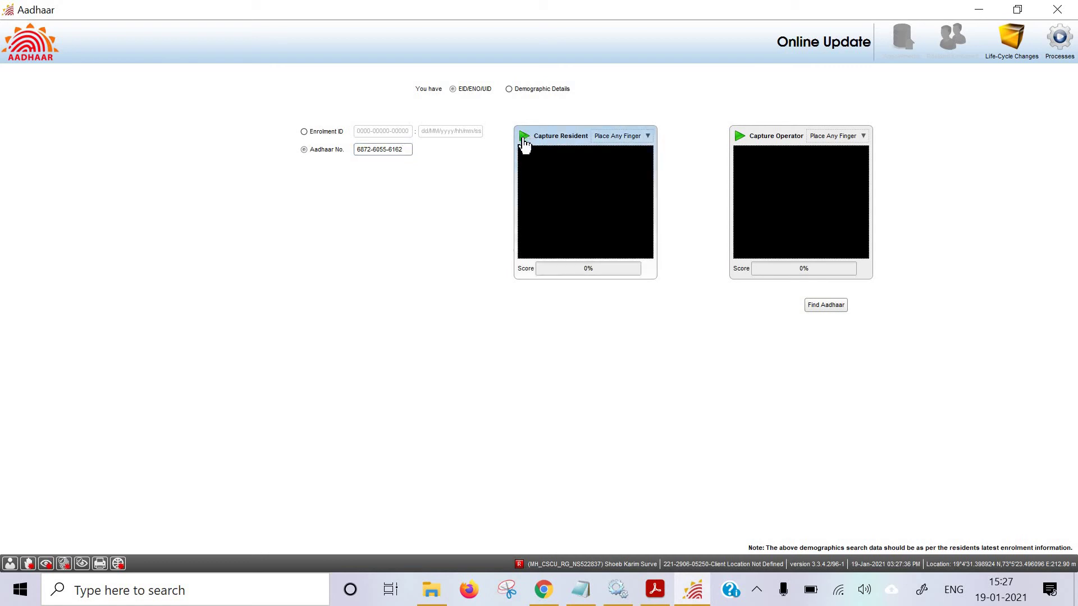
pyautogui.click(523, 139)
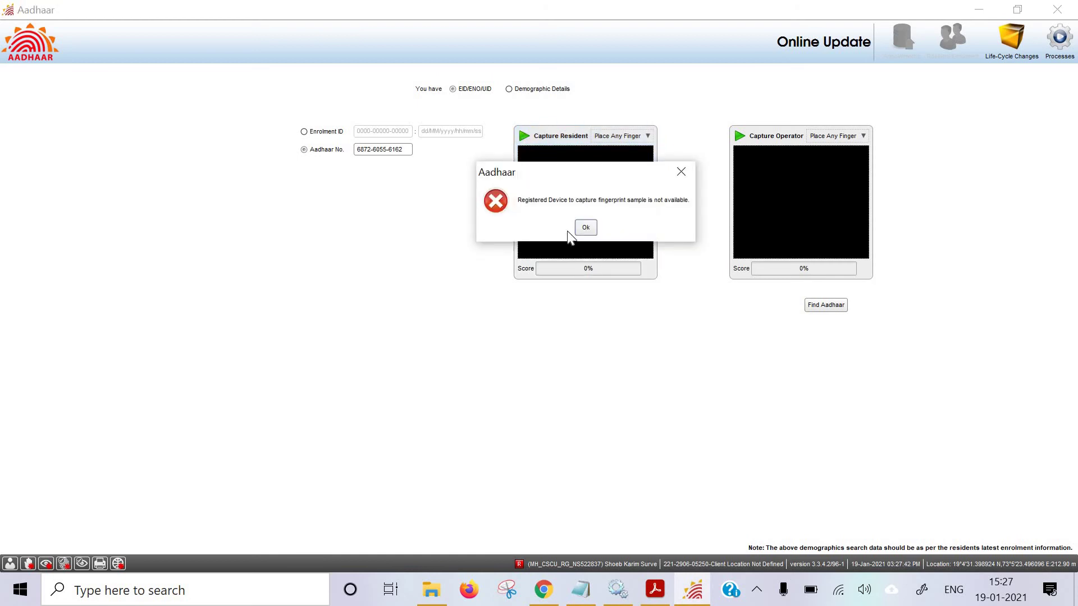
pyautogui.click(586, 230)
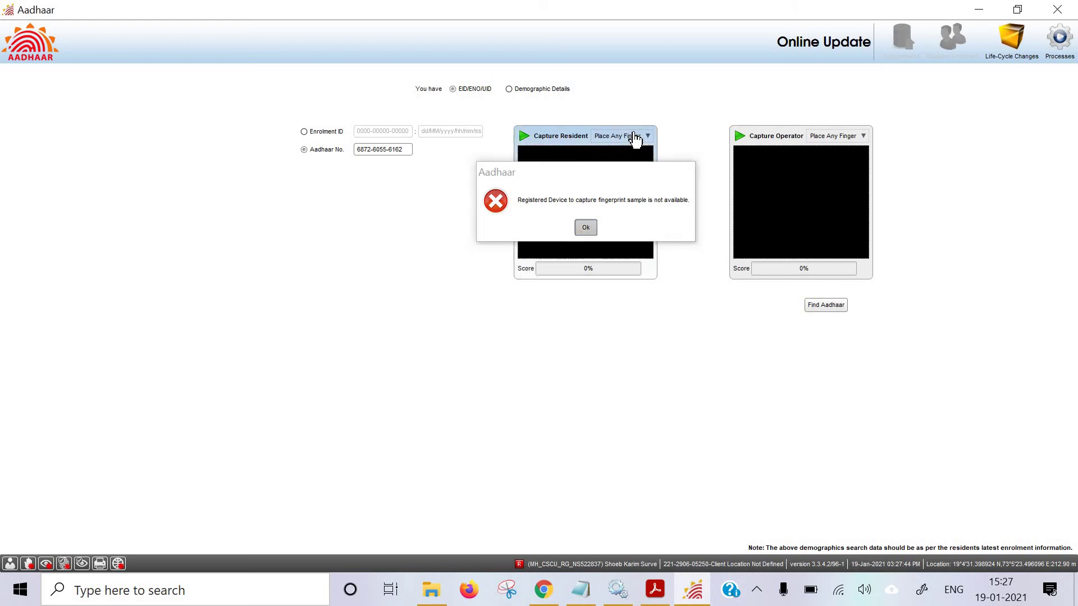
pyautogui.click(635, 140)
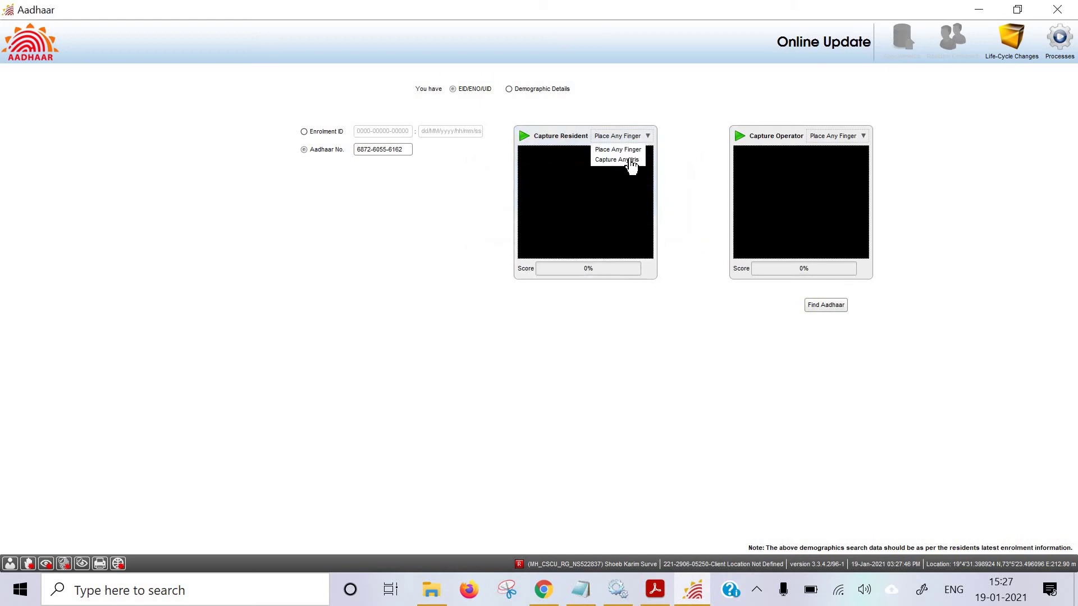
pyautogui.click(632, 161)
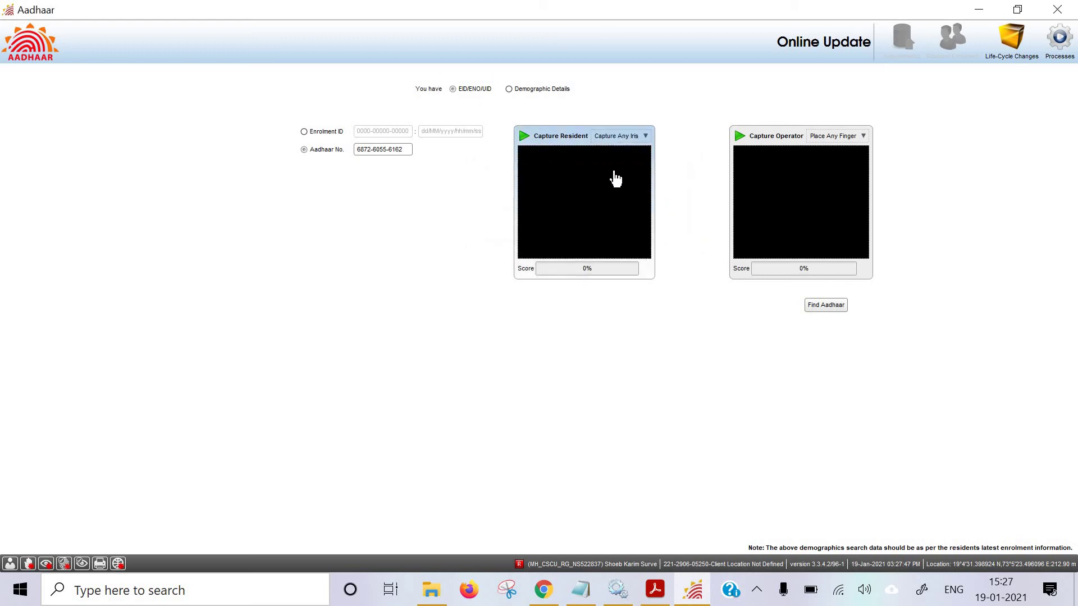
pyautogui.click(523, 137)
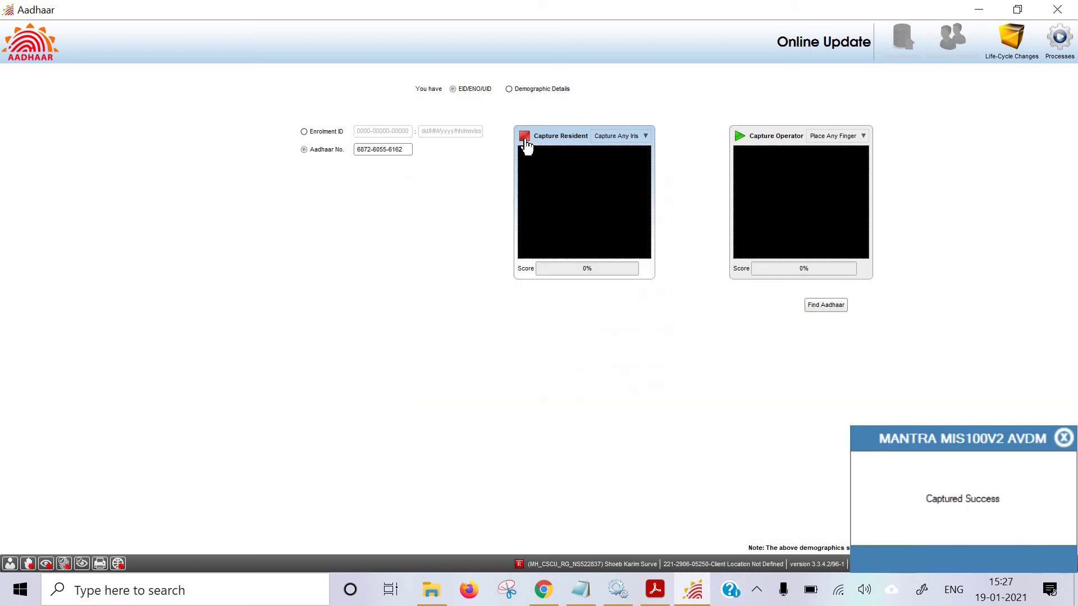
# Set operator capture to Capture Any Iris and try Find Aadhaar
pyautogui.click(820, 140)
pyautogui.click(822, 161)
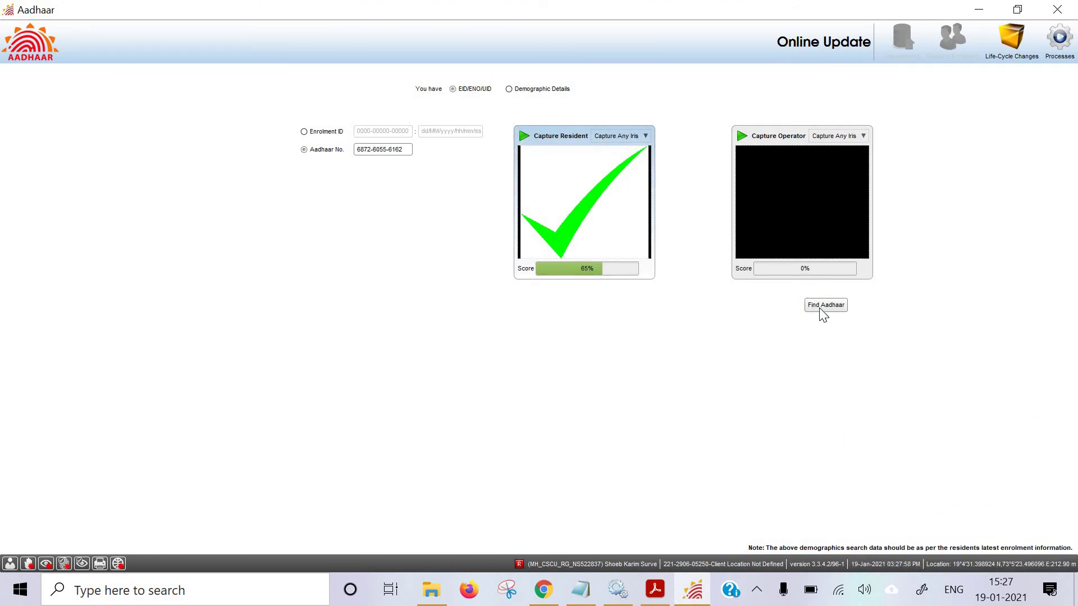
pyautogui.click(821, 308)
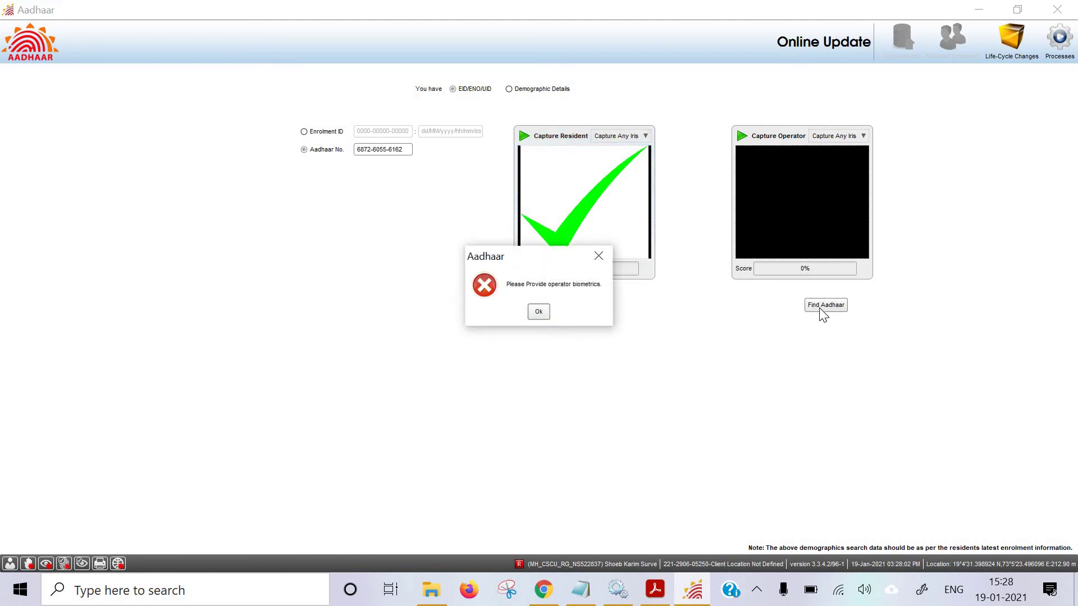
# Capture the operator's iris at 65% and rerun Find Aadhaar, getting the Marathi-versus-Hindi notice
pyautogui.click(539, 312)
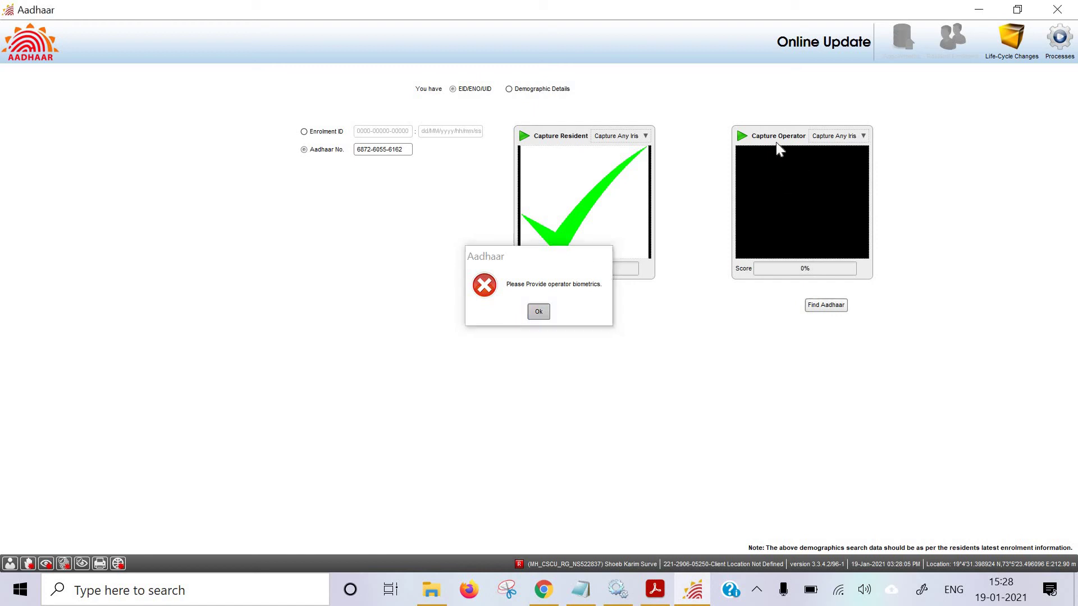
pyautogui.click(741, 136)
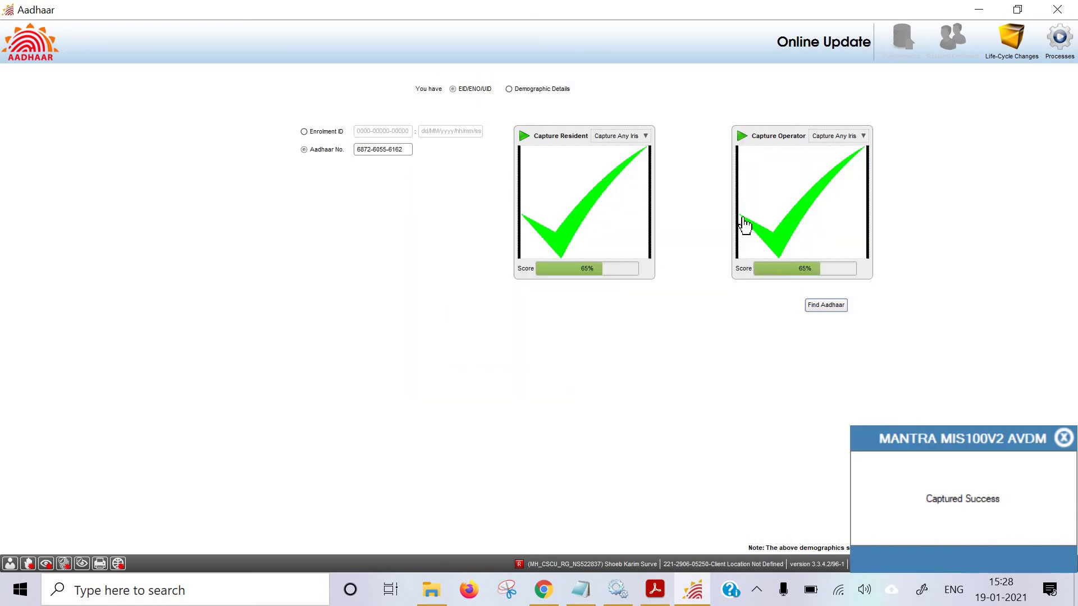
pyautogui.click(826, 311)
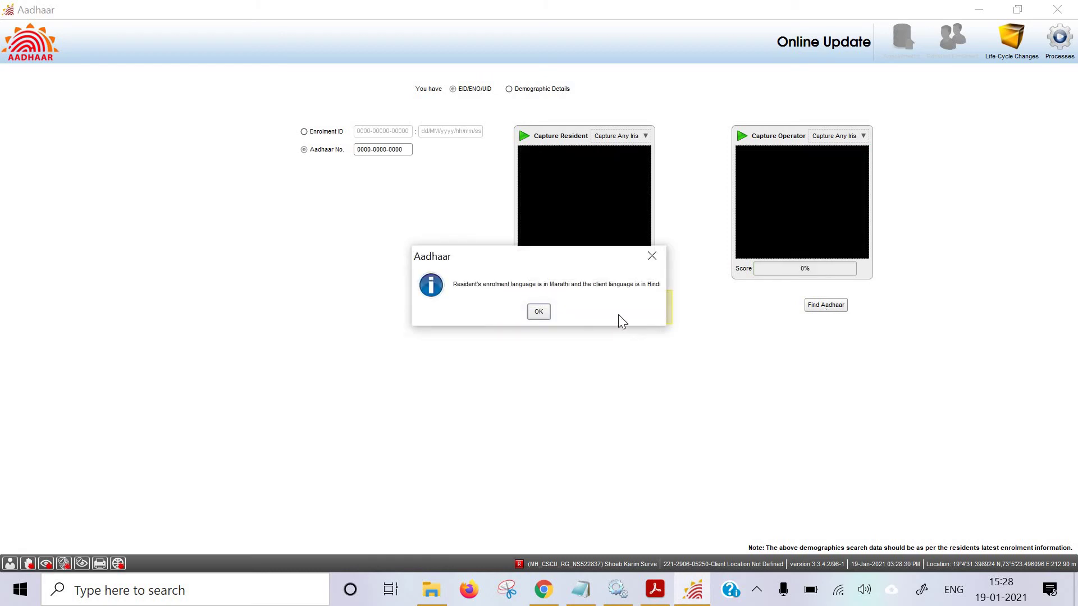
# Accept the language notice to load the Demographics tab, then bring up the correction form PDF
pyautogui.click(538, 312)
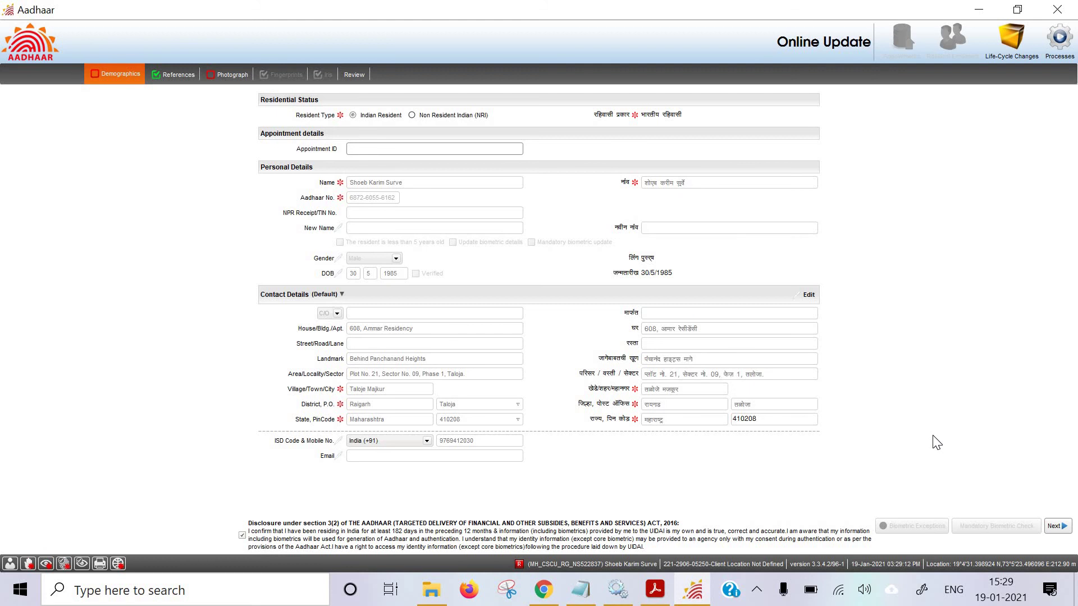
pyautogui.click(663, 597)
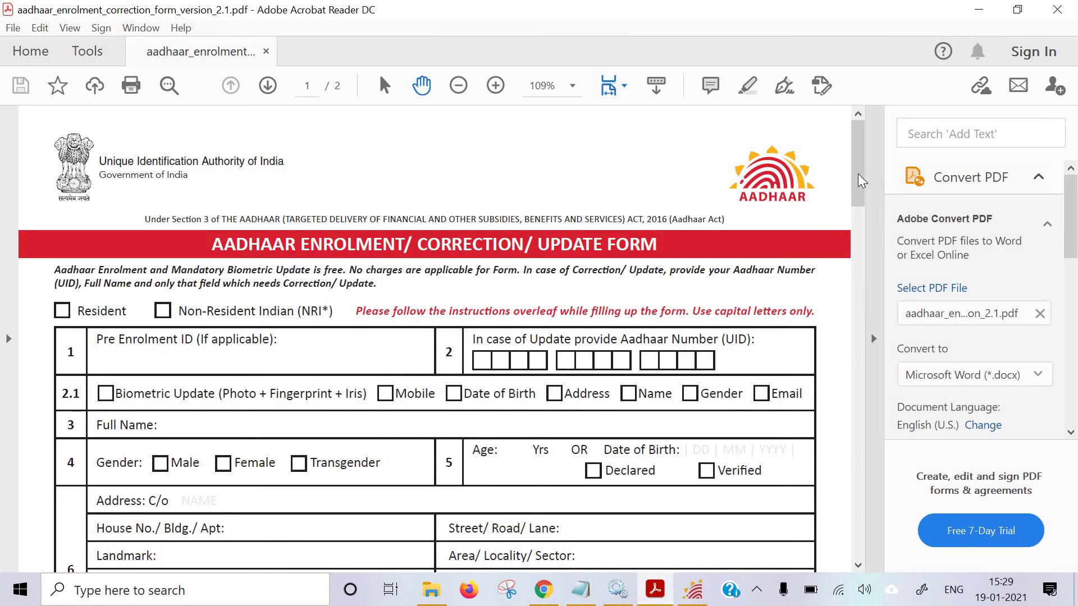
# Scroll the correction form PDF to the Introducer and disclosure section, then minimise Acrobat
pyautogui.scroll(-2, 868, 296)
pyautogui.scroll(-15, 868, 296)
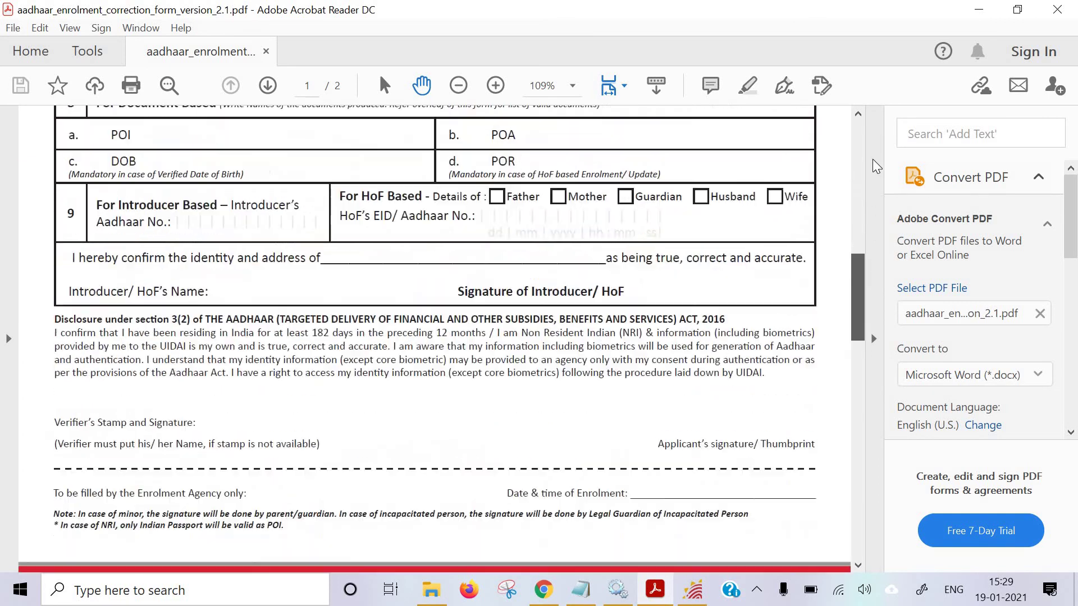
pyautogui.scroll(20, 876, 309)
pyautogui.scroll(-15, 883, 326)
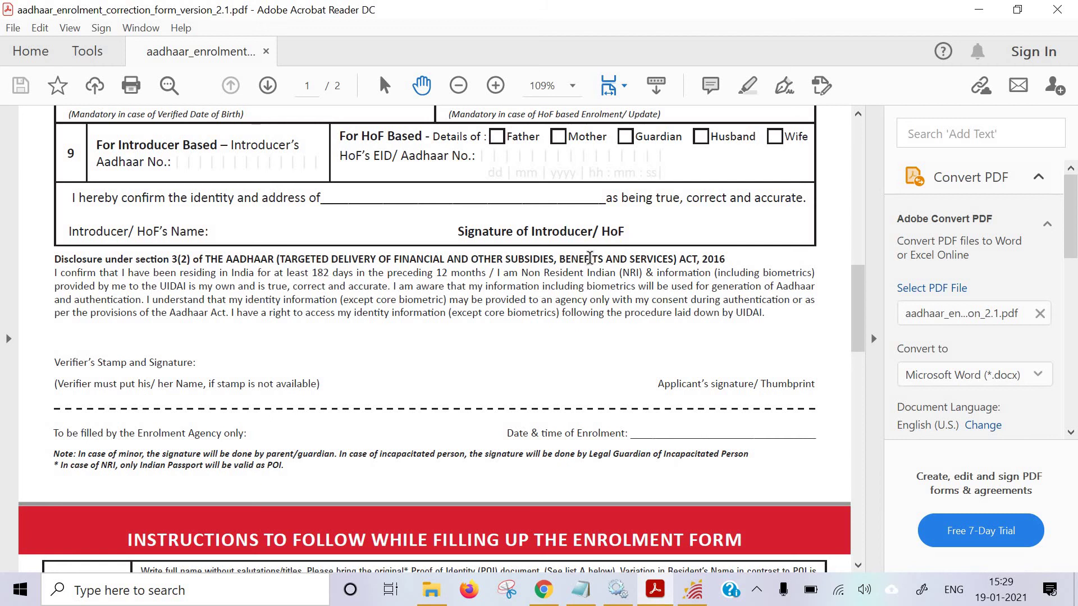
pyautogui.click(977, 10)
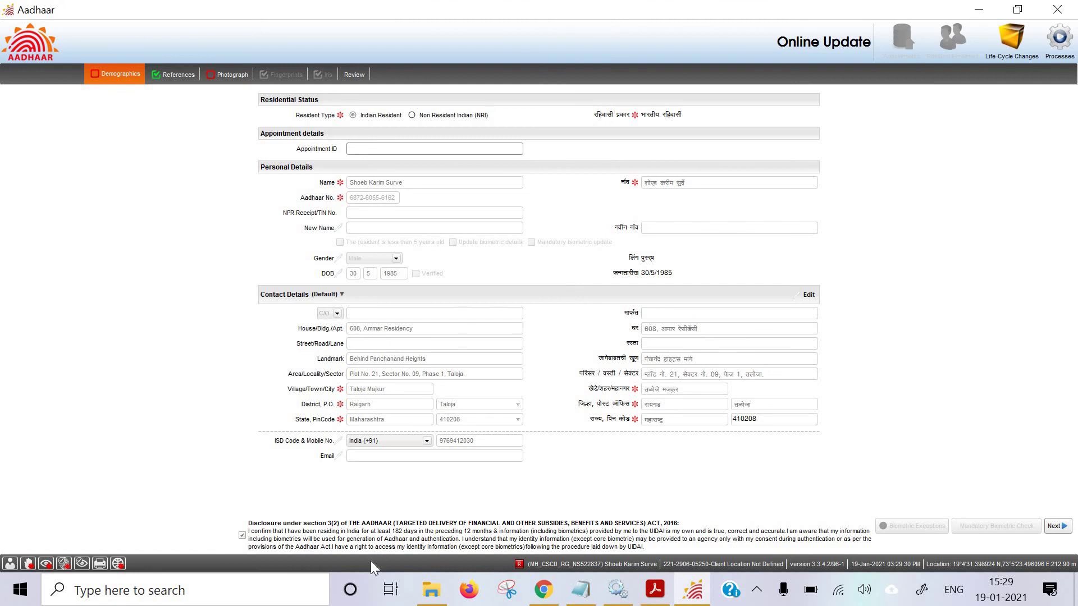
# Open 2.pdf from Downloads in Acrobat, scroll through it, and return to the aadhaar_enrolment tab
pyautogui.click(431, 589)
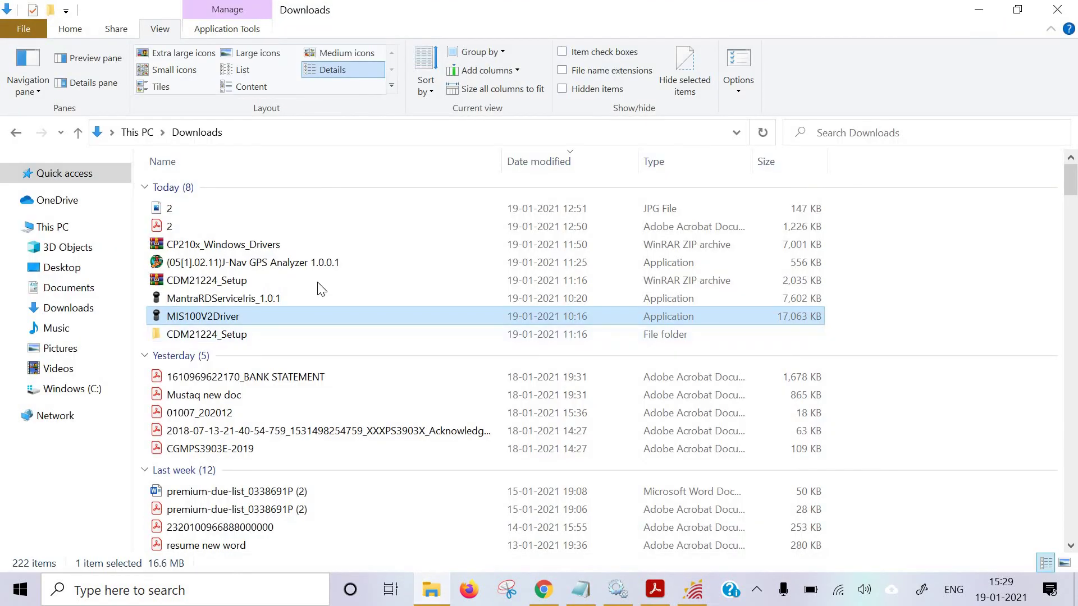
pyautogui.doubleClick(198, 227)
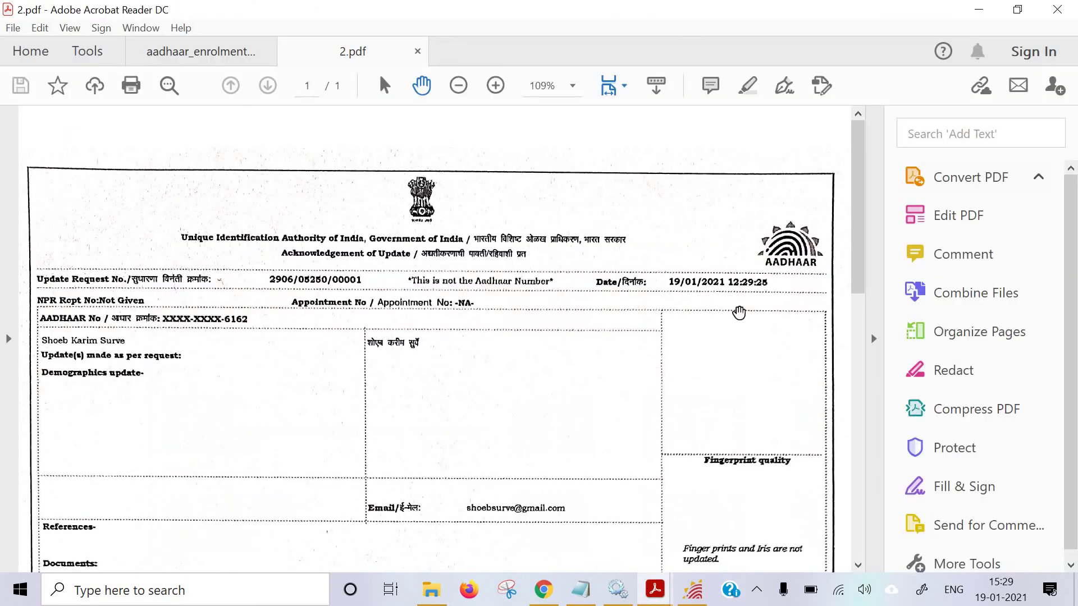
pyautogui.moveTo(868, 433); pyautogui.dragTo(836, 291)
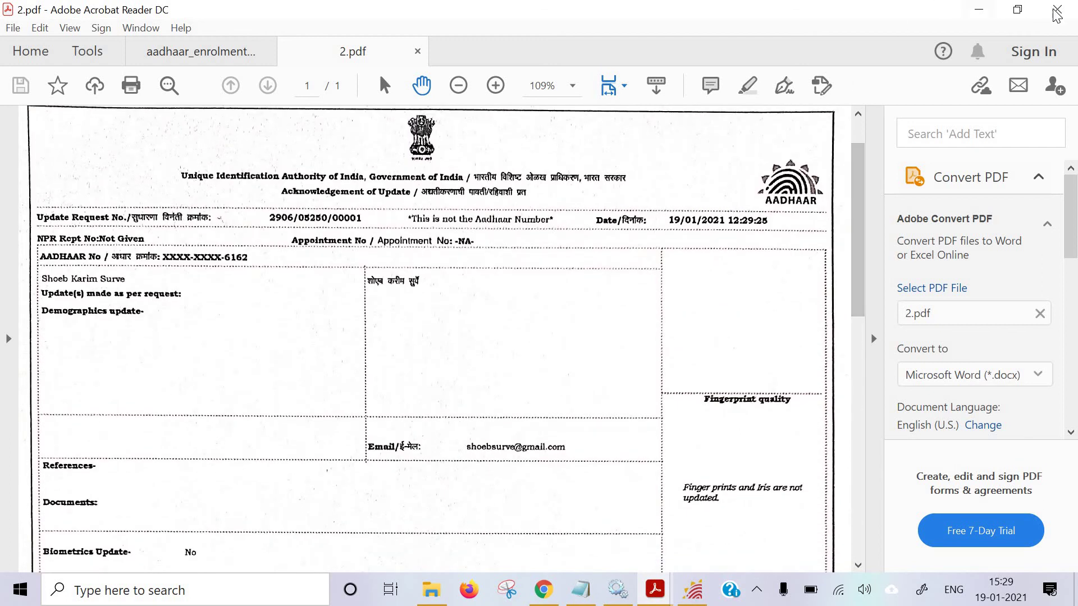
pyautogui.click(242, 63)
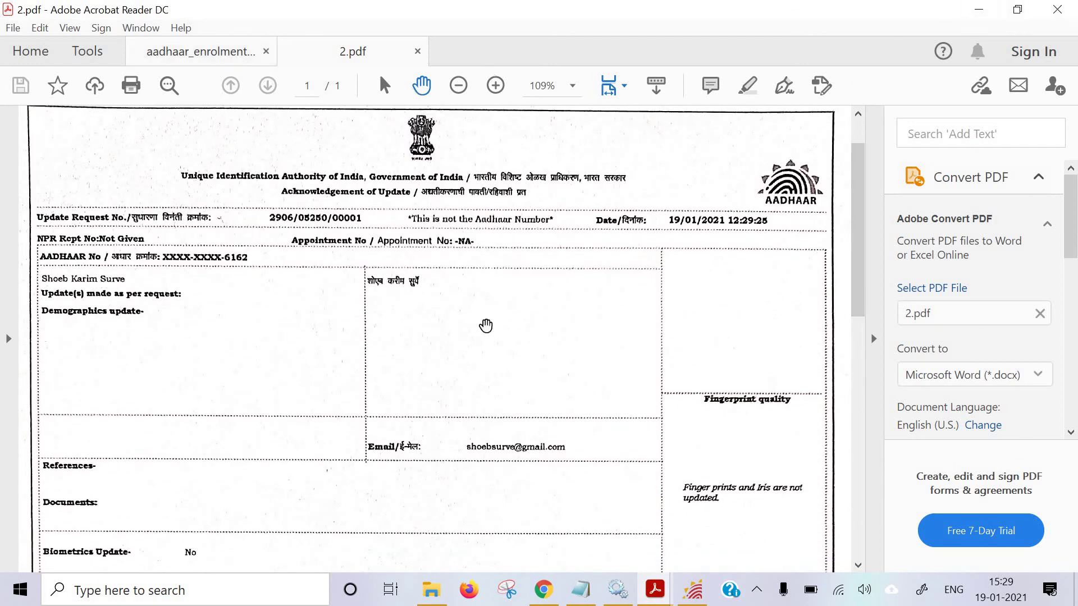
pyautogui.click(430, 590)
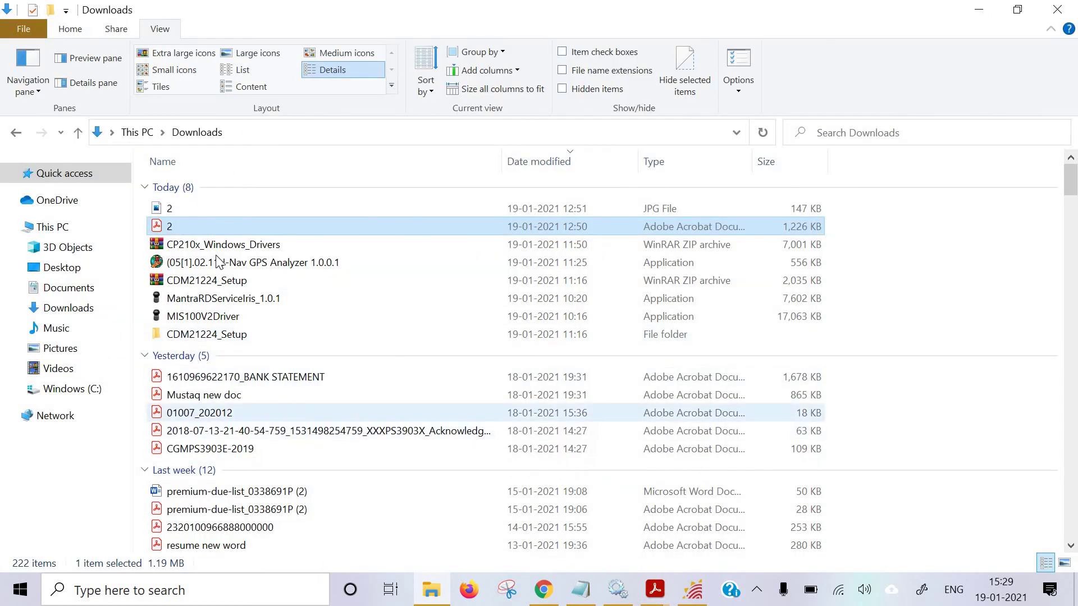
pyautogui.doubleClick(183, 208)
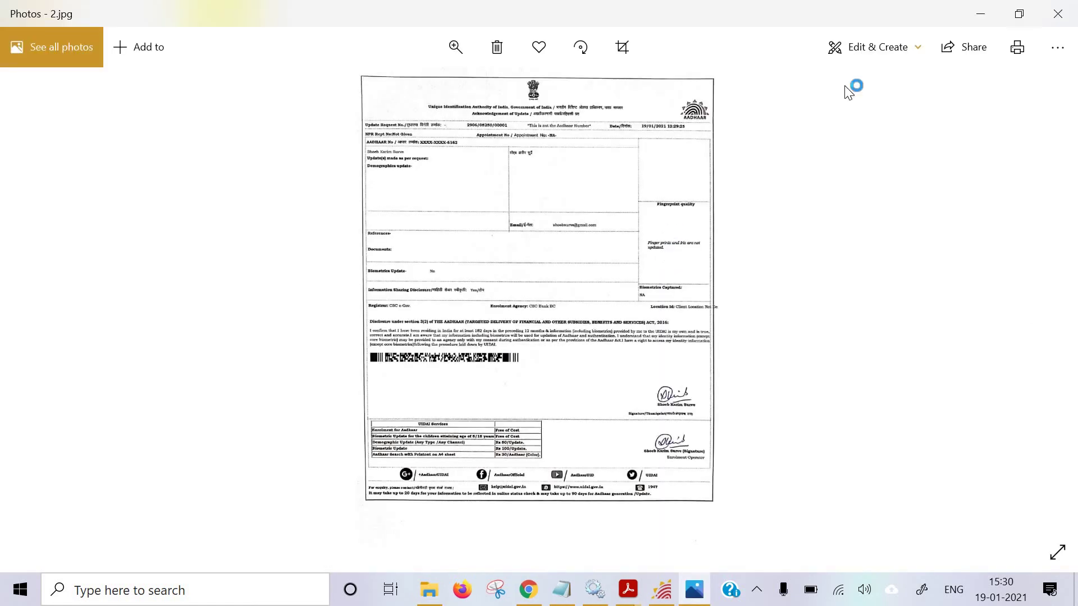
pyautogui.click(1058, 14)
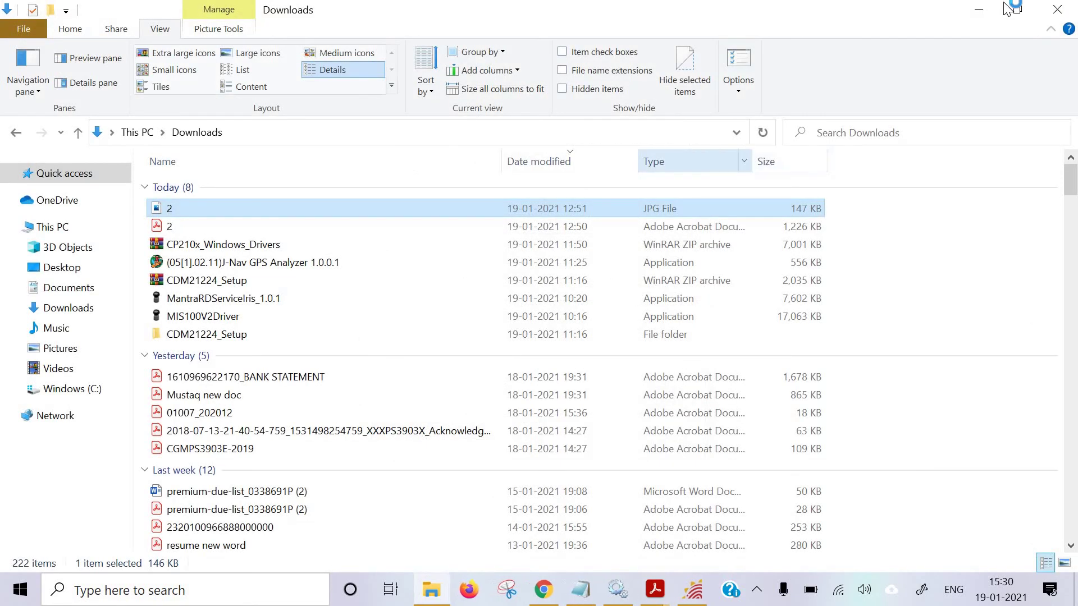
pyautogui.click(979, 10)
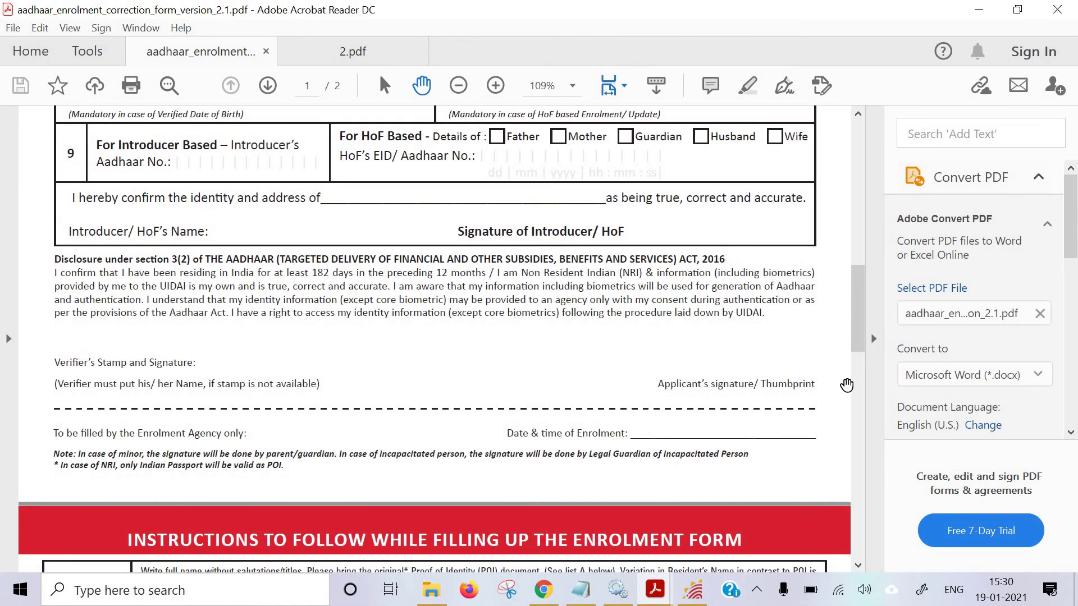
# Review the 2.pdf update acknowledgement, return to the correction form, then close all Acrobat tabs
pyautogui.click(353, 52)
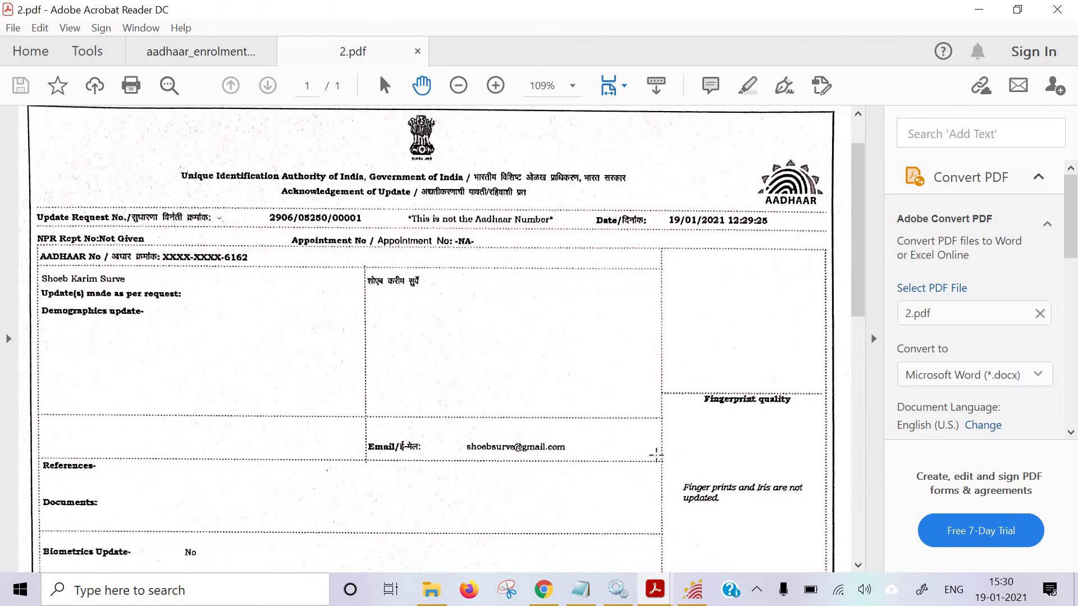
pyautogui.moveTo(859, 301); pyautogui.dragTo(847, 494)
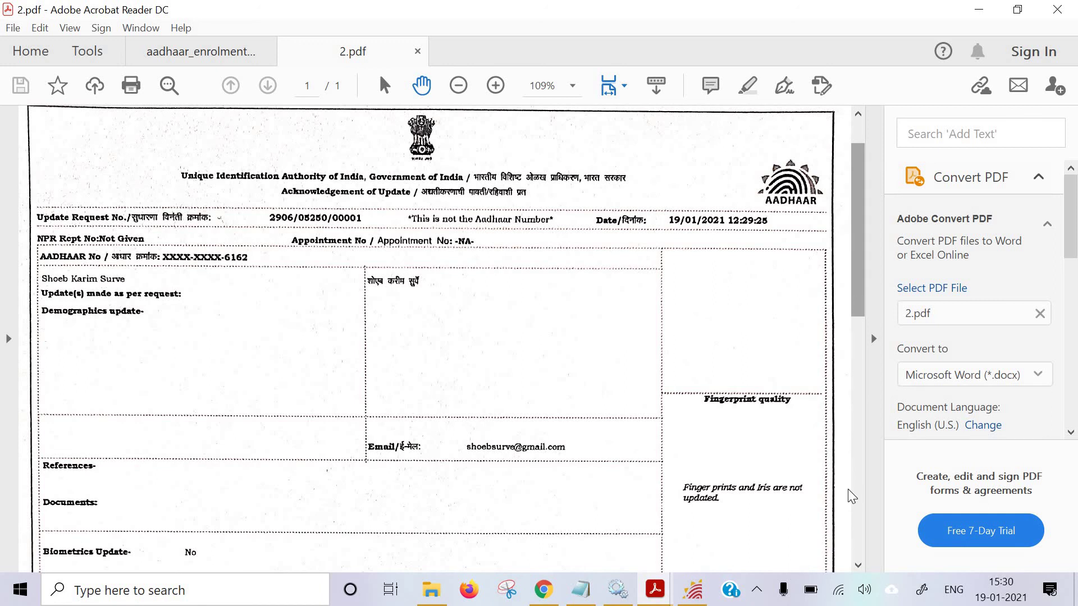
pyautogui.moveTo(834, 413); pyautogui.dragTo(839, 323)
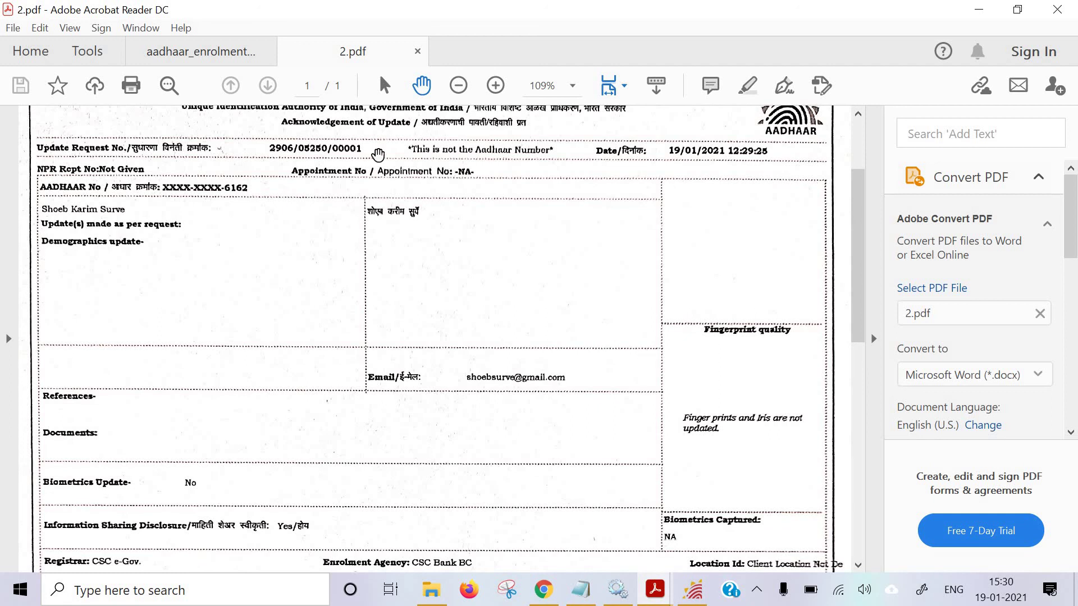
pyautogui.hotkey('ctrl', 'Tab')
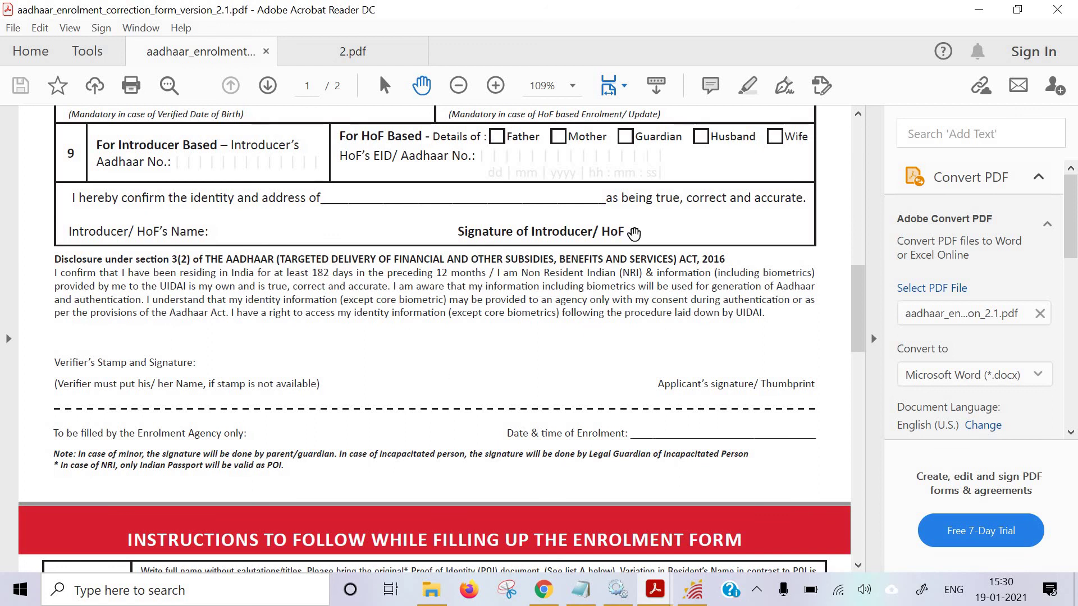
pyautogui.click(1057, 9)
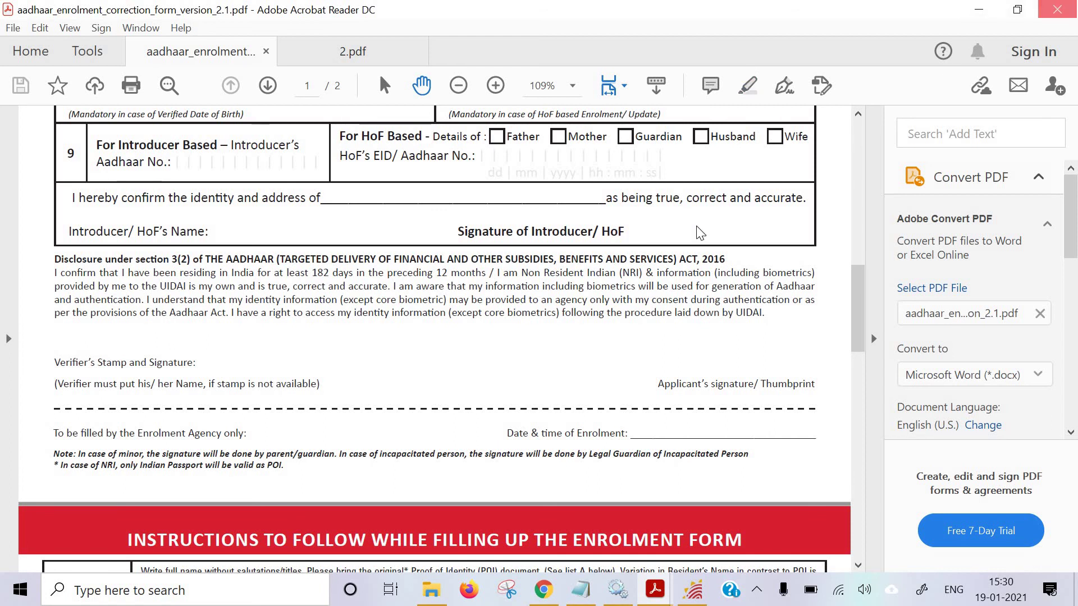
pyautogui.click(457, 321)
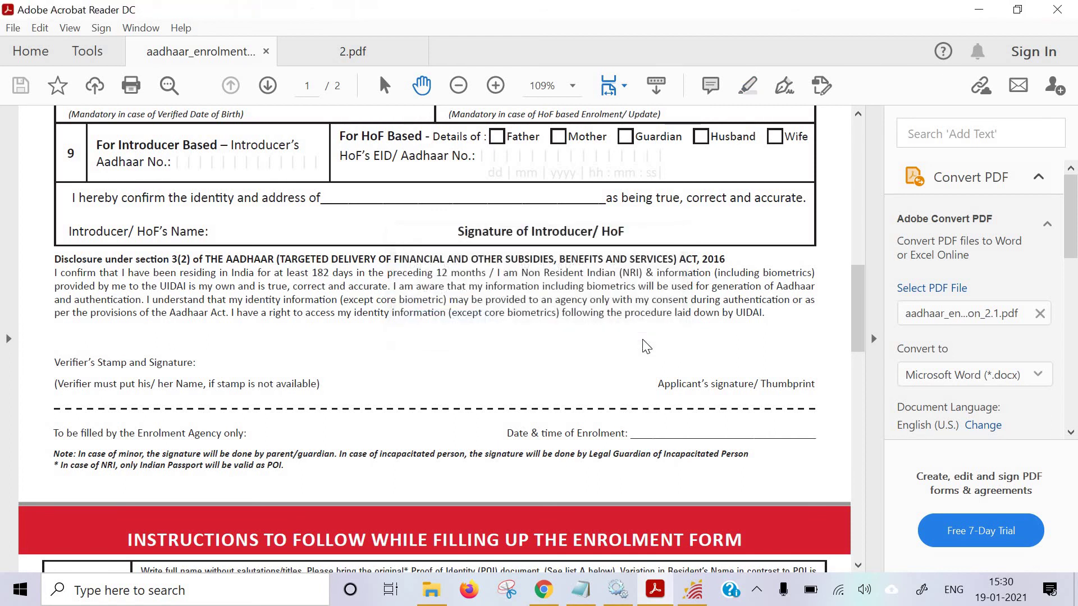
# Log out via Processes > Log out, confirming the current enrolment's cancellation
pyautogui.click(1057, 56)
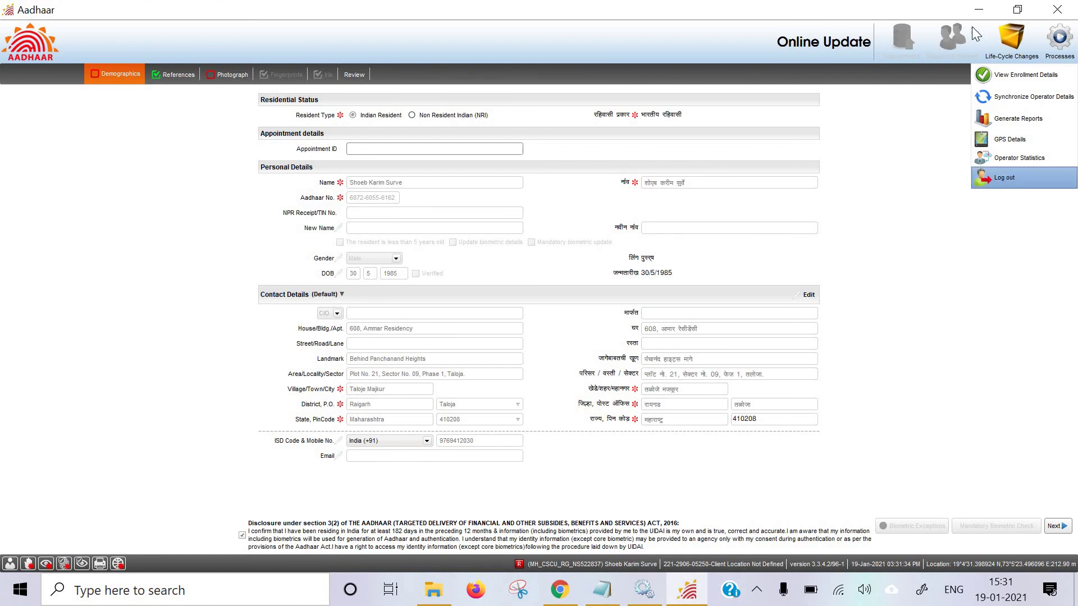
pyautogui.click(1004, 177)
pyautogui.click(524, 311)
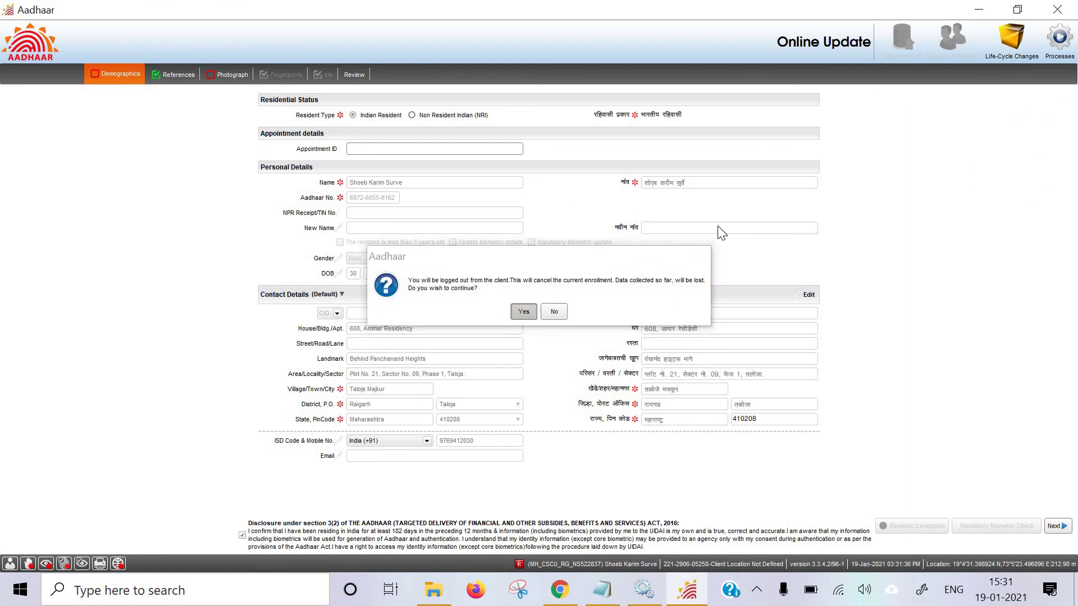